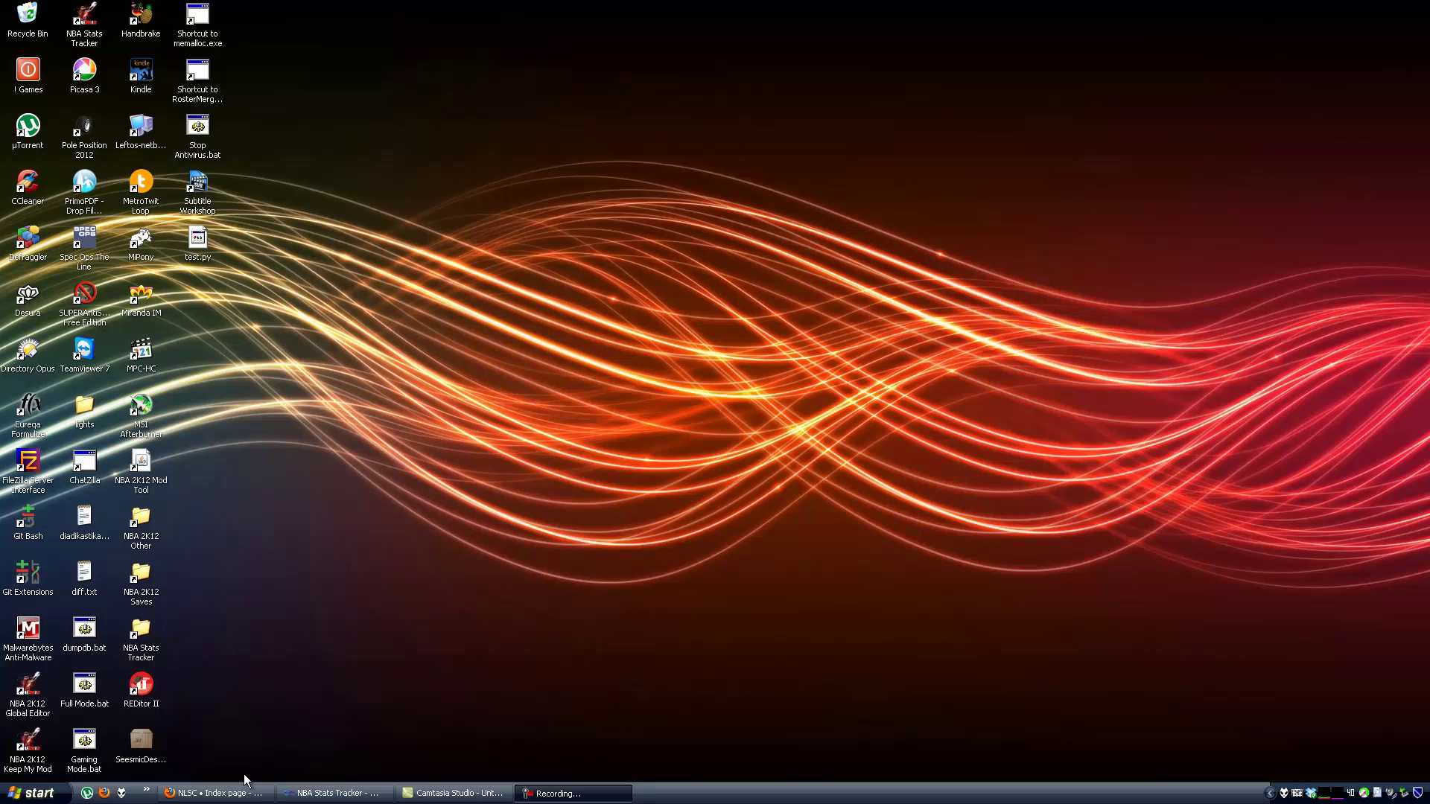
Step: Switch to Firefox and search the NLSC forum for "enable total conversion"
left_click(235, 794)
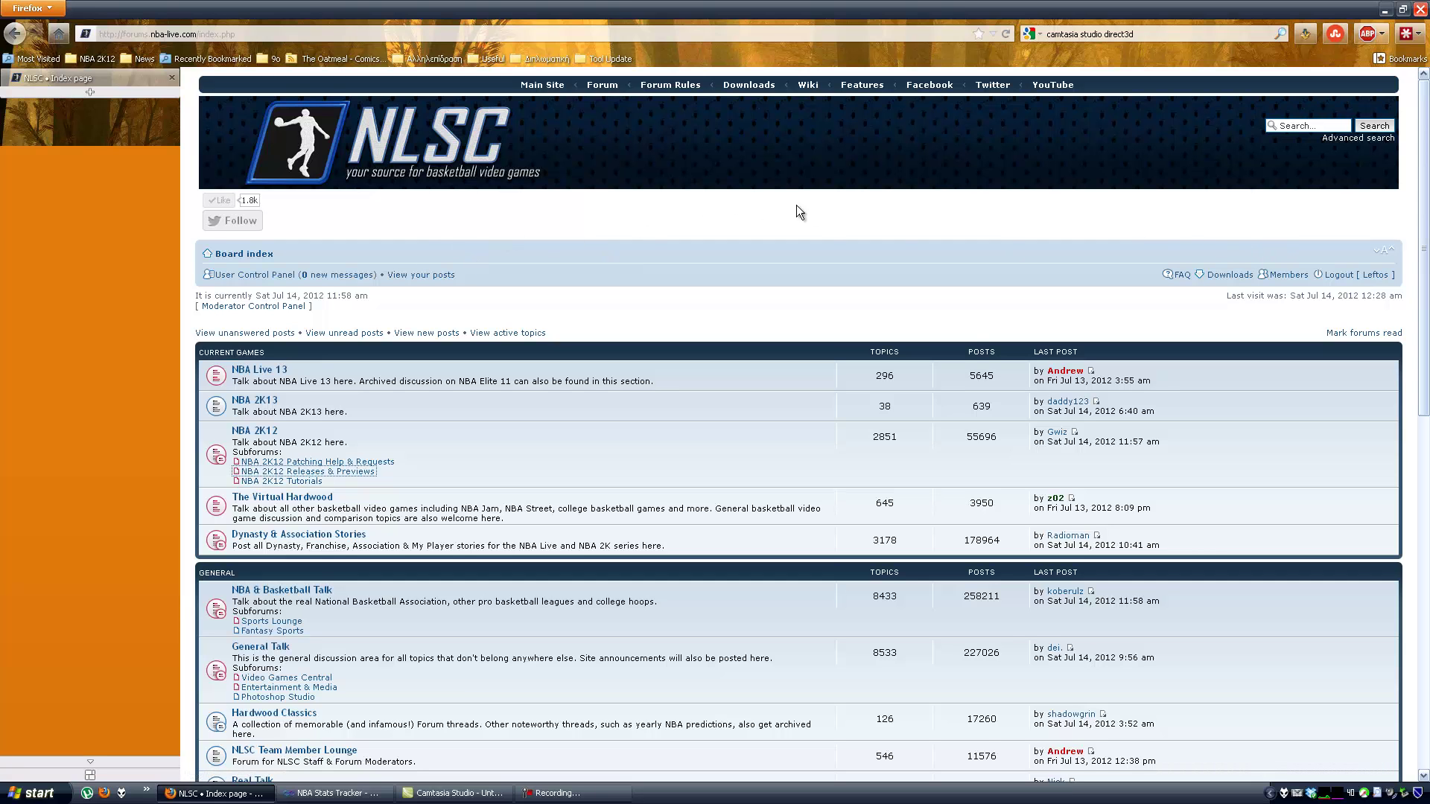
left_click(1315, 124)
type("enable ")
type("total conversion")
key("Return")
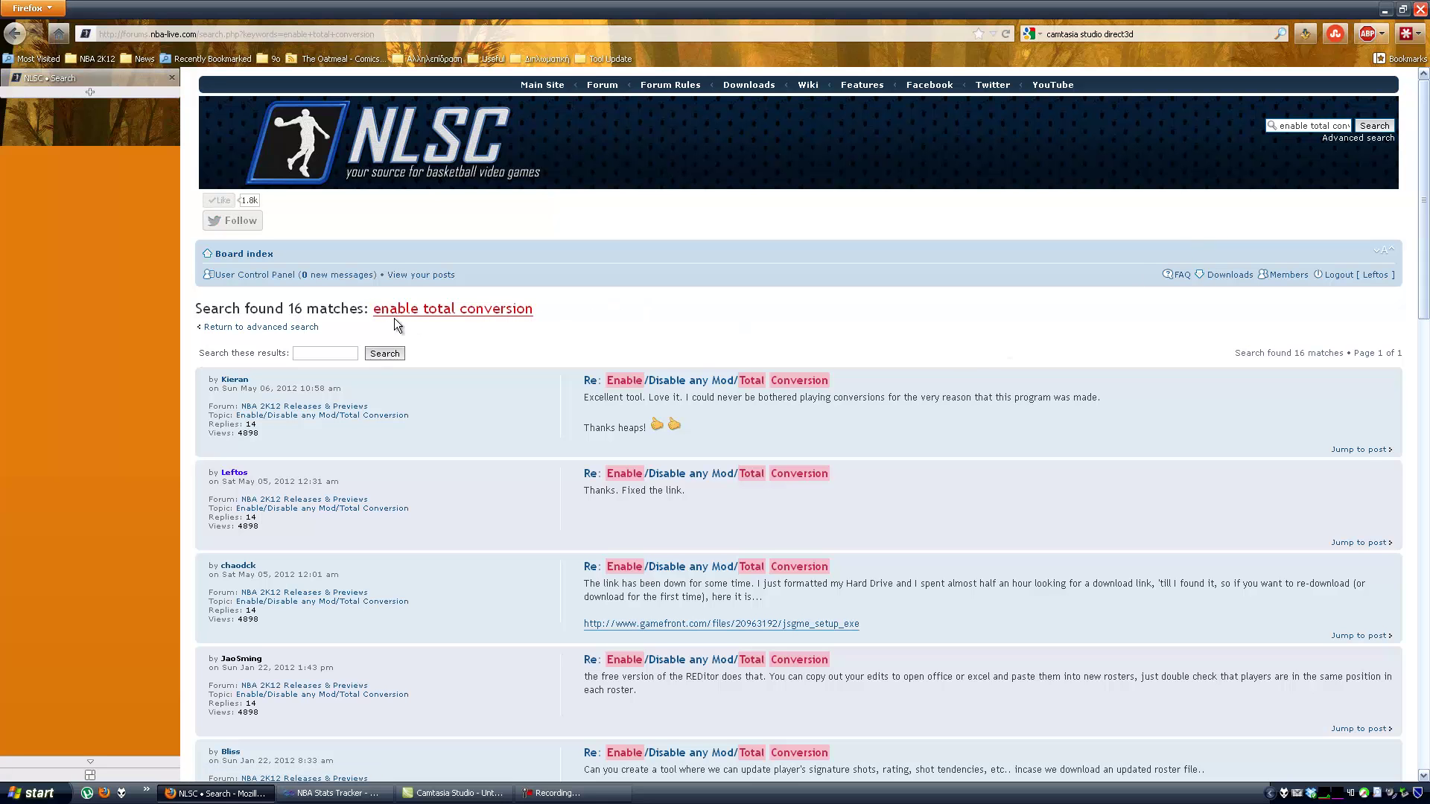
Step: Open the Enable/Disable any Mod/Total Conversion topic and review the first post's JSGME description, tutorial and screenshots
left_click(696, 381)
scroll(815, 239, "up", 15)
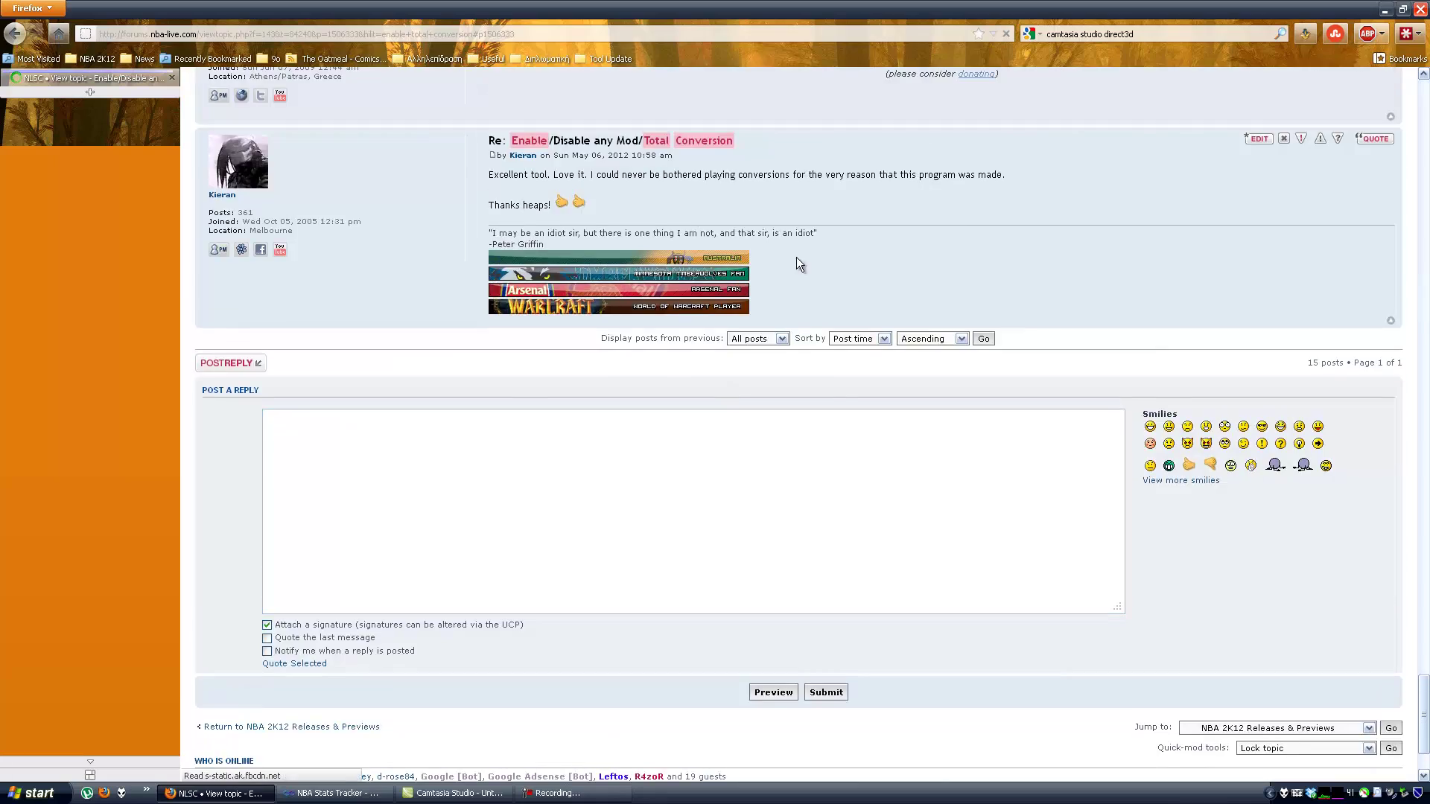
scroll(819, 236, "up", 15)
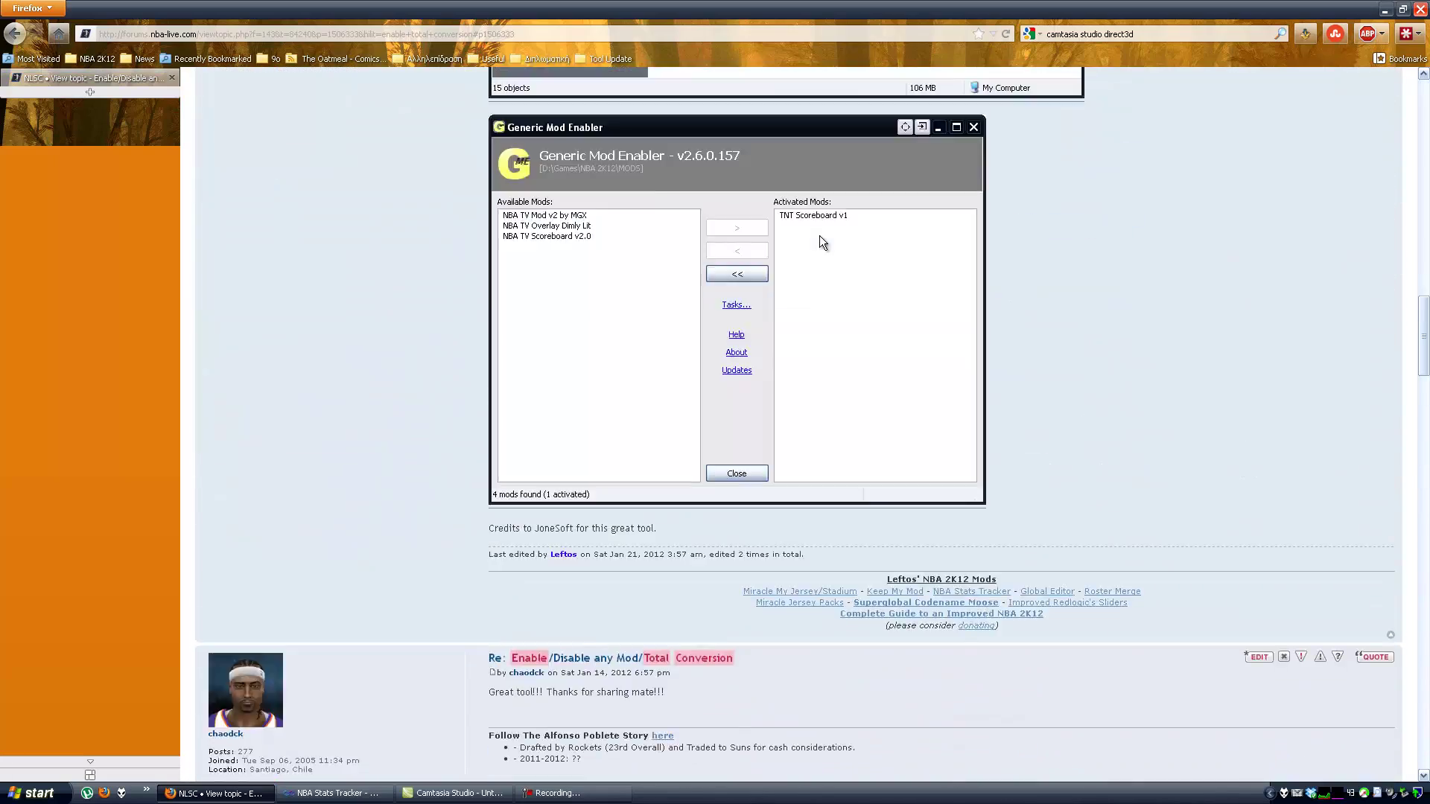
scroll(754, 359, "up", 15)
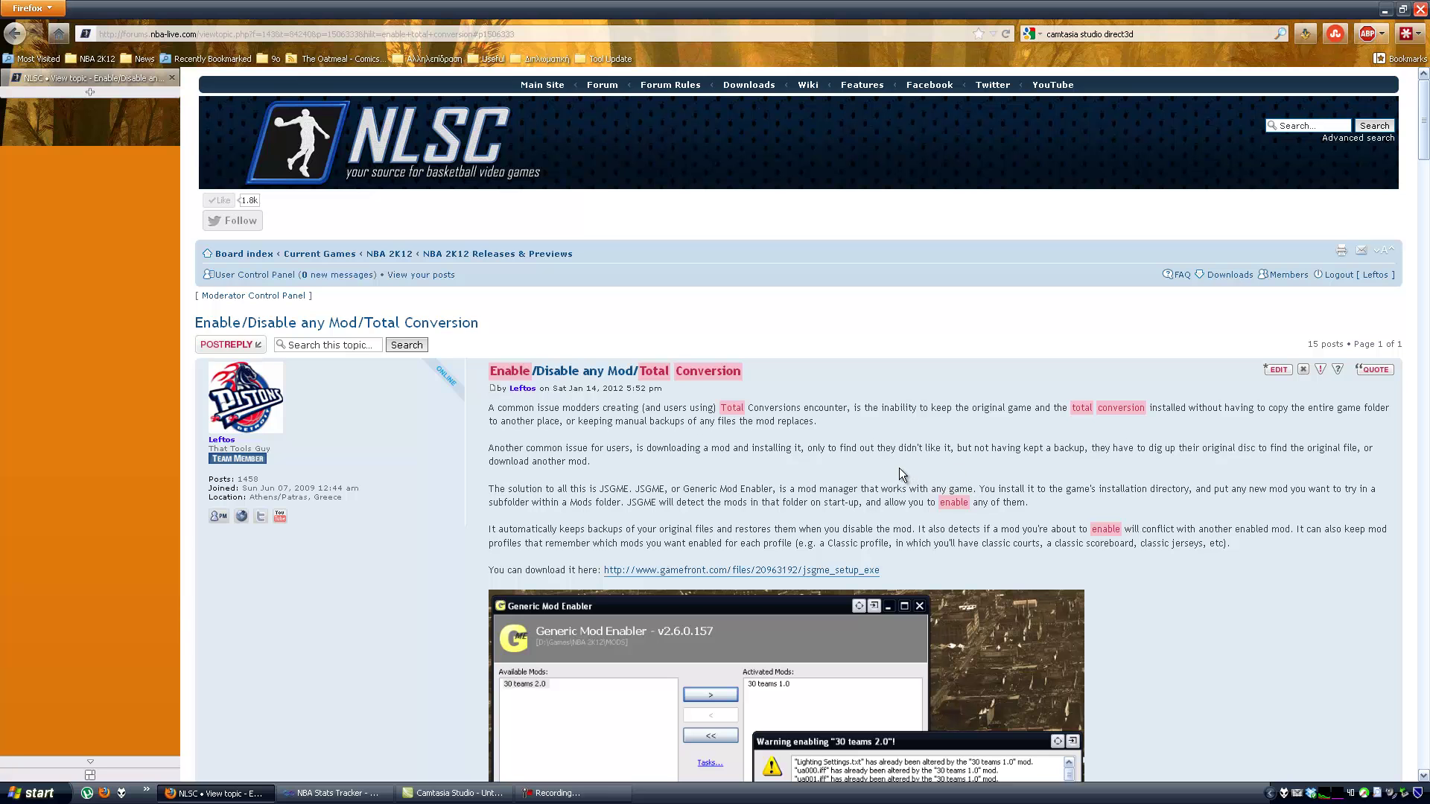
scroll(1107, 444, "down", 5)
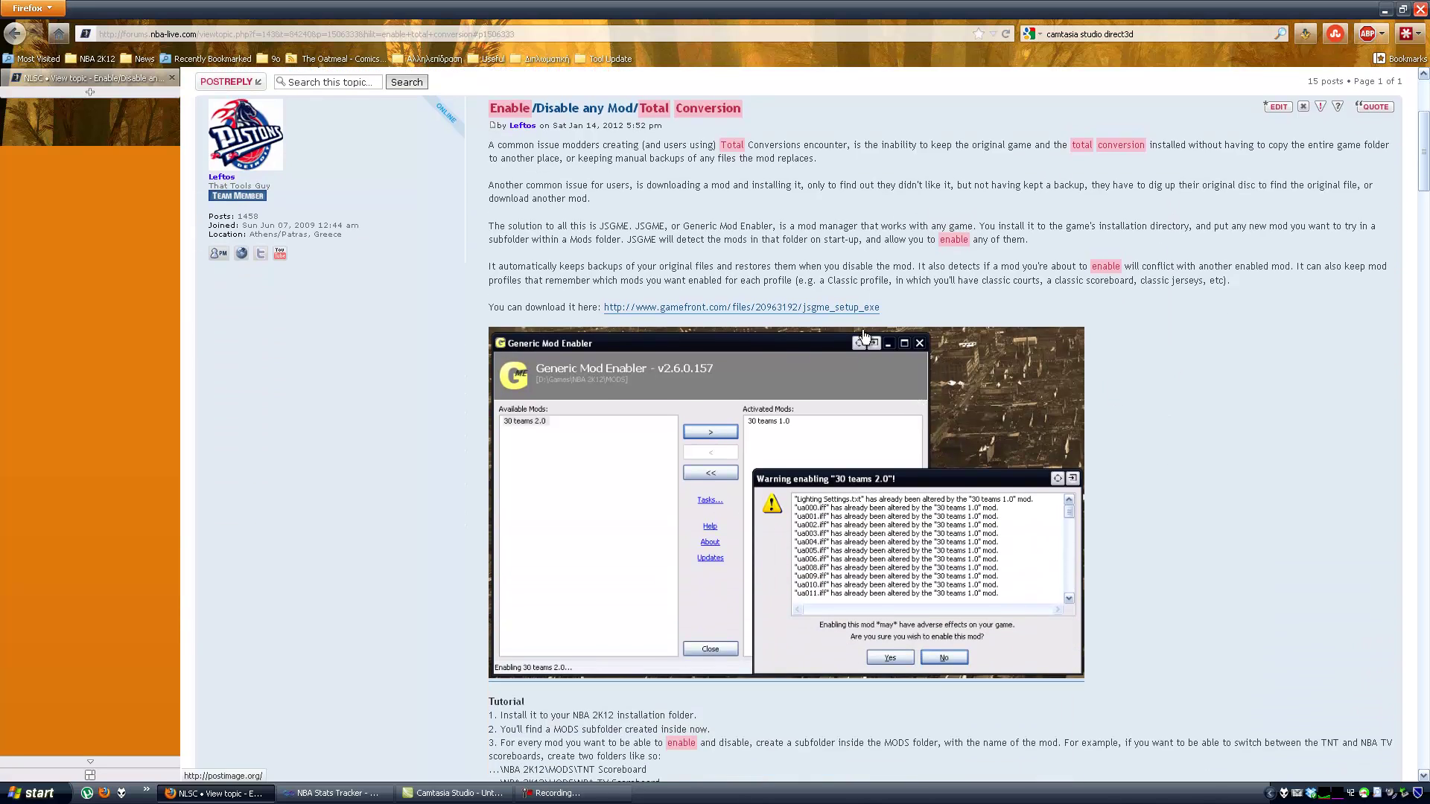
scroll(840, 315, "down", 12)
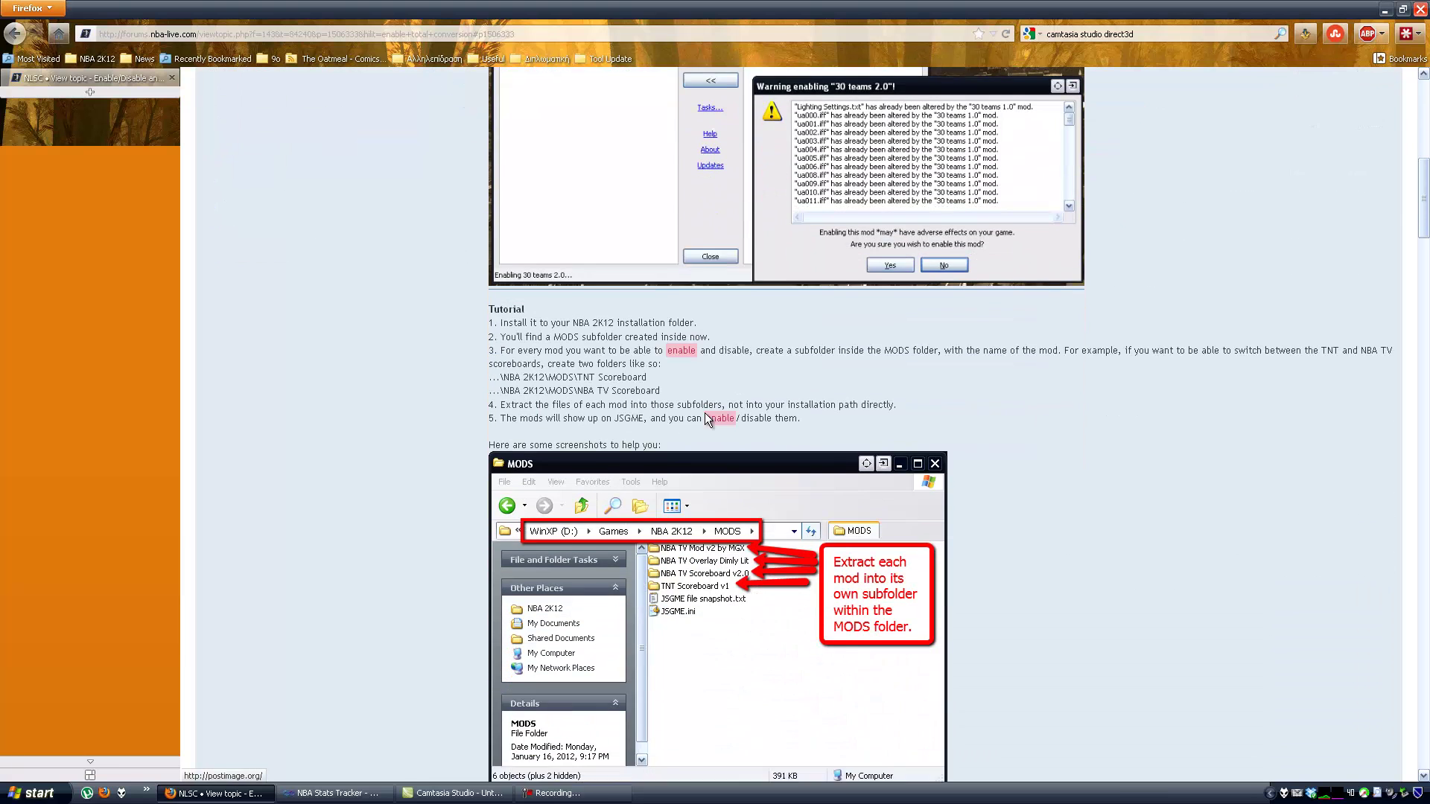
scroll(752, 522, "down", 7)
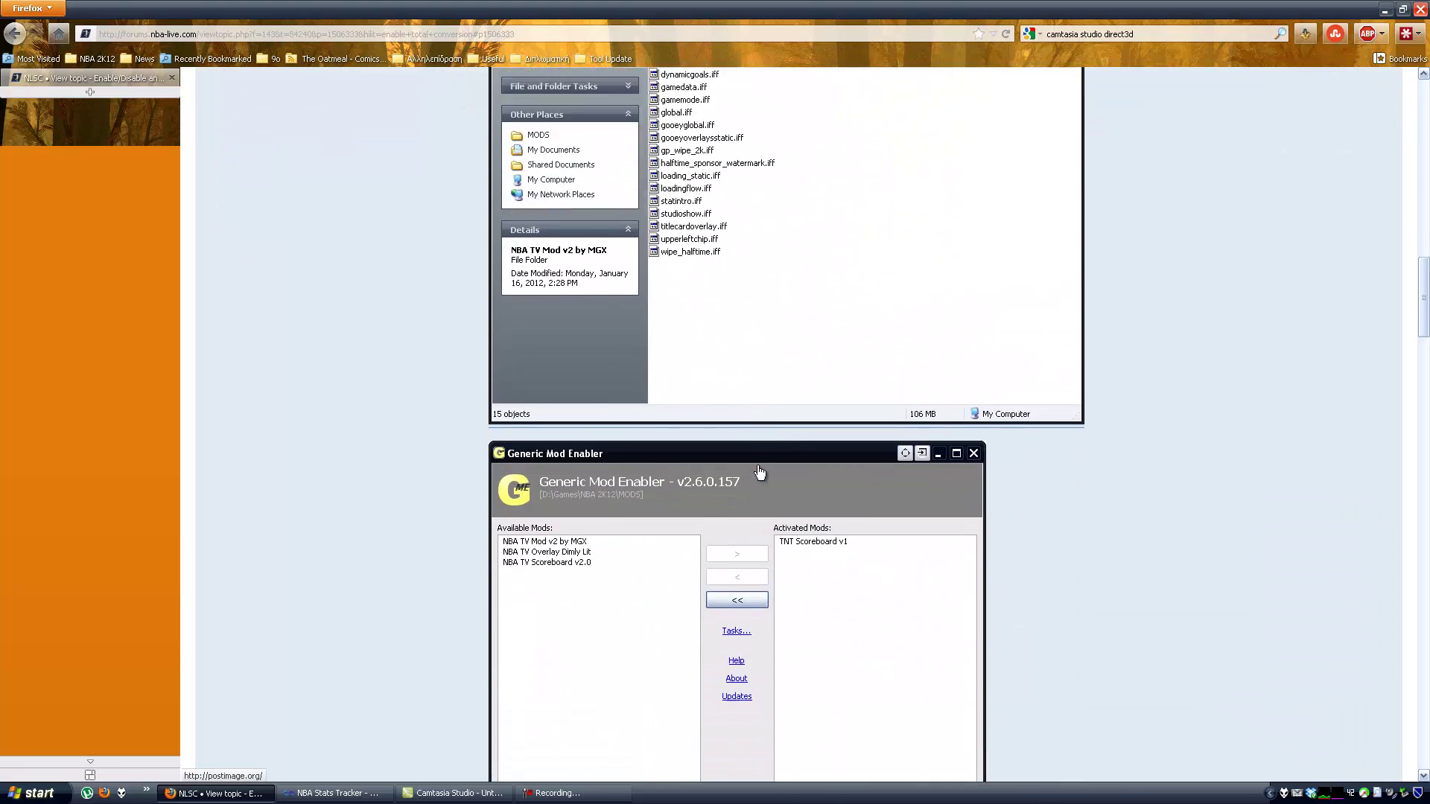
scroll(745, 524, "up", 7)
scroll(745, 524, "up", 15)
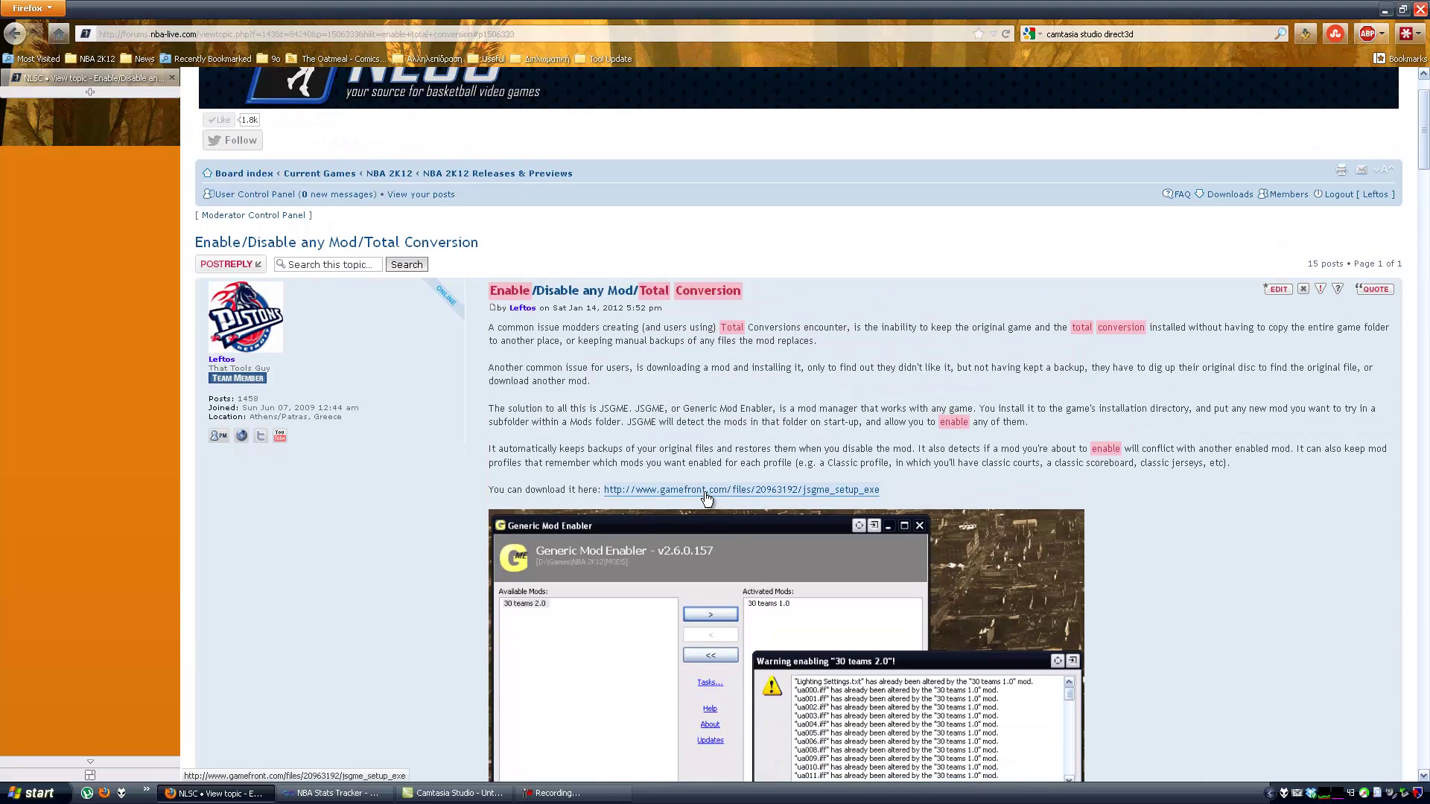
Step: Open the JSGME download link from the first post and save jsgme_setup.exe in the NBA 2K12 downloads folder
middle_click(708, 490)
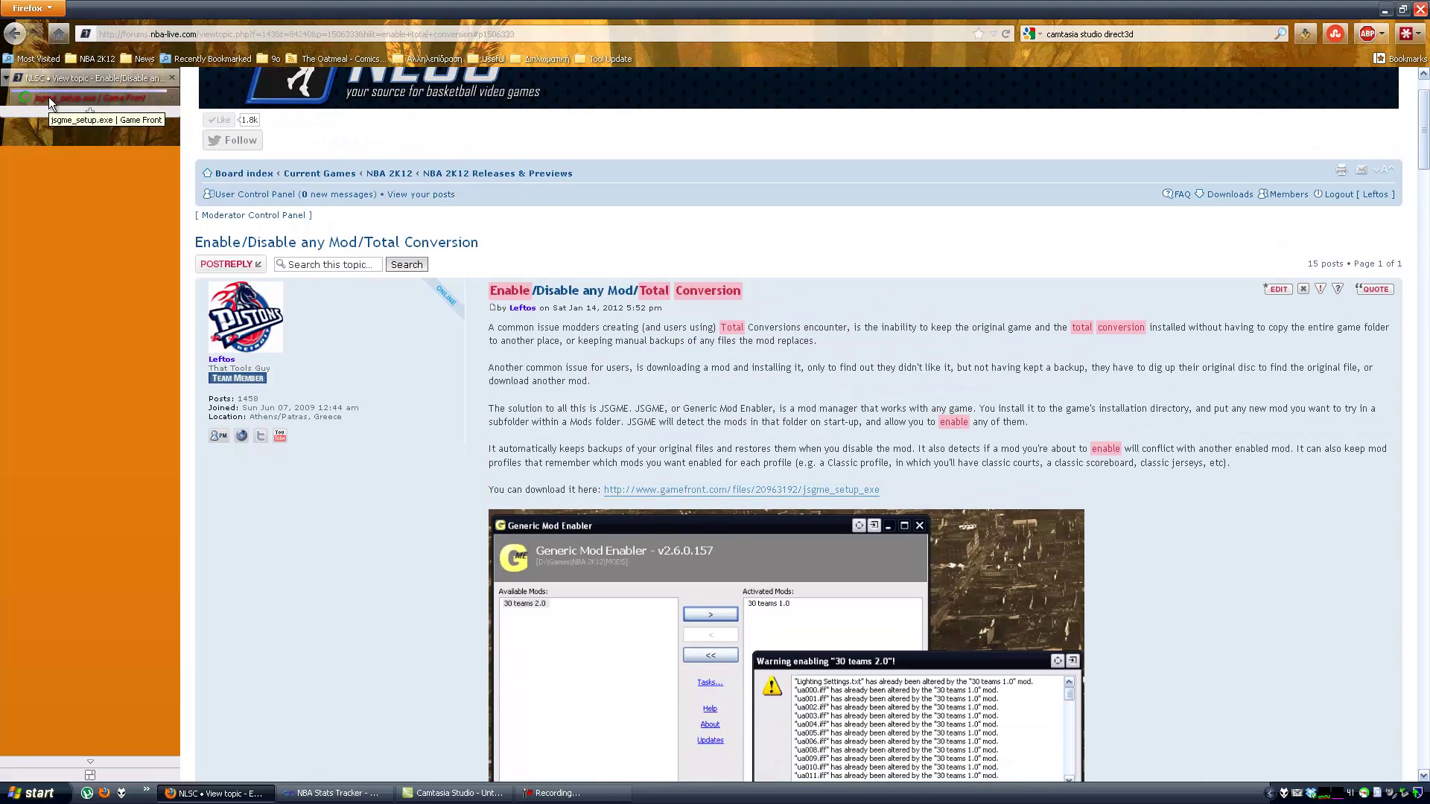
left_click(47, 97)
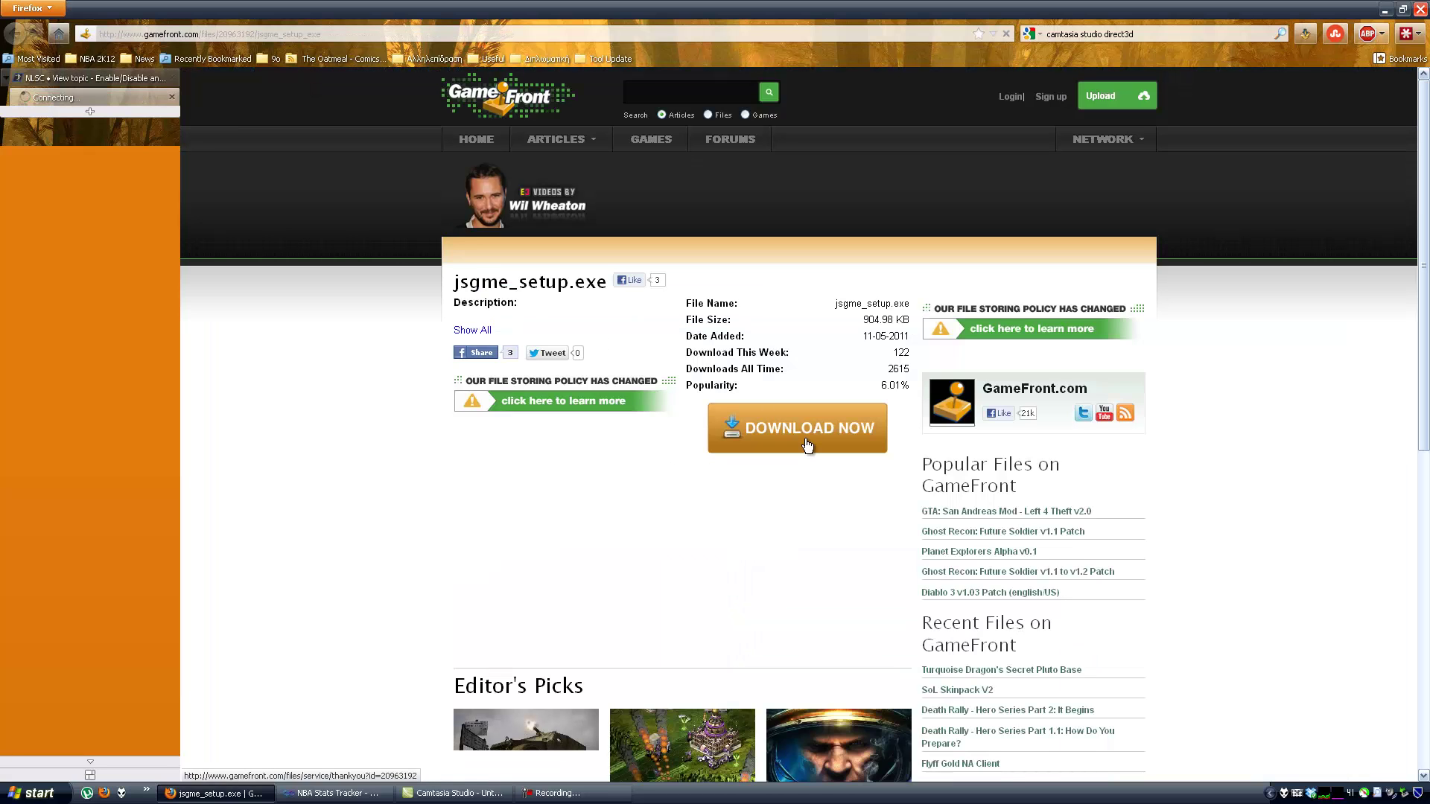
left_click(807, 446)
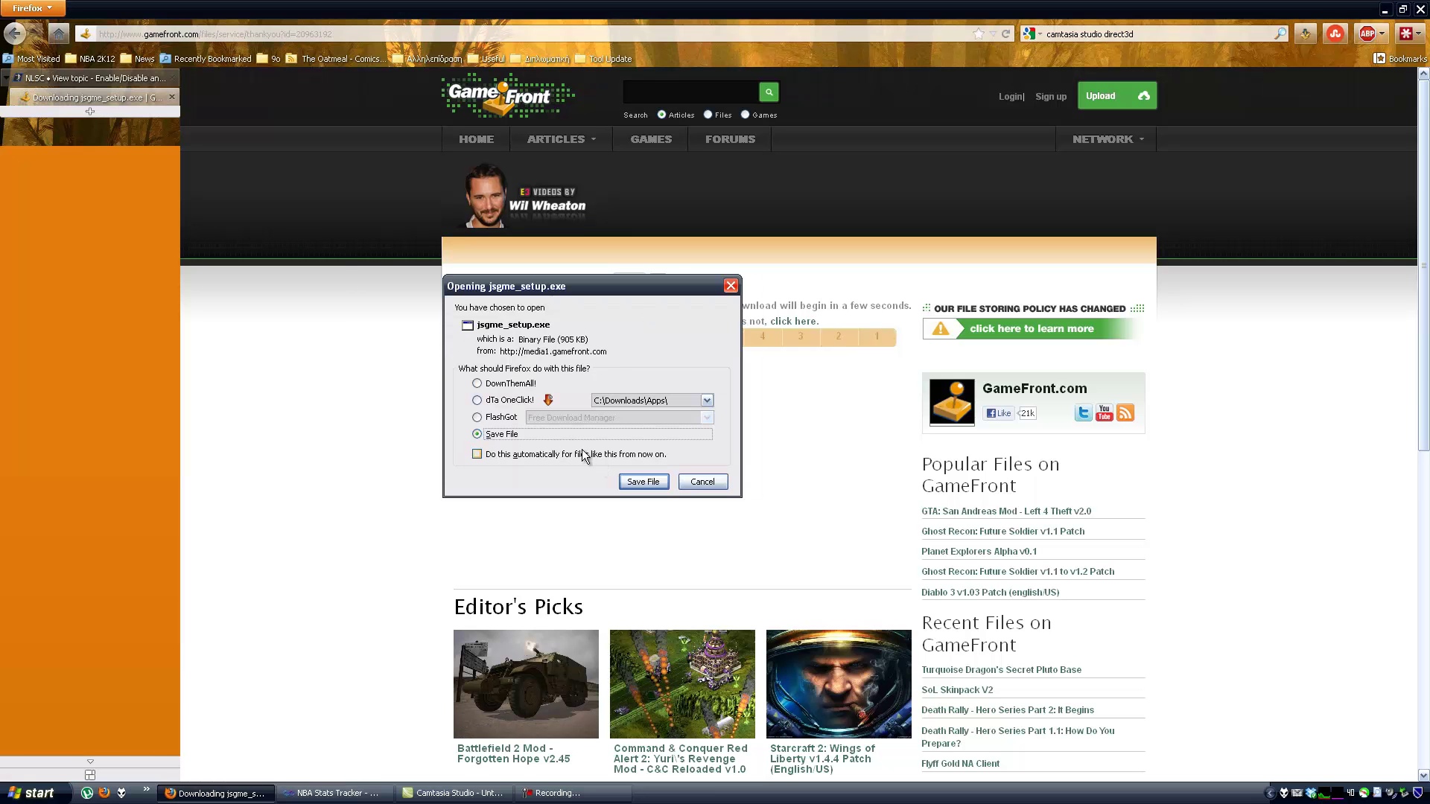
left_click(648, 481)
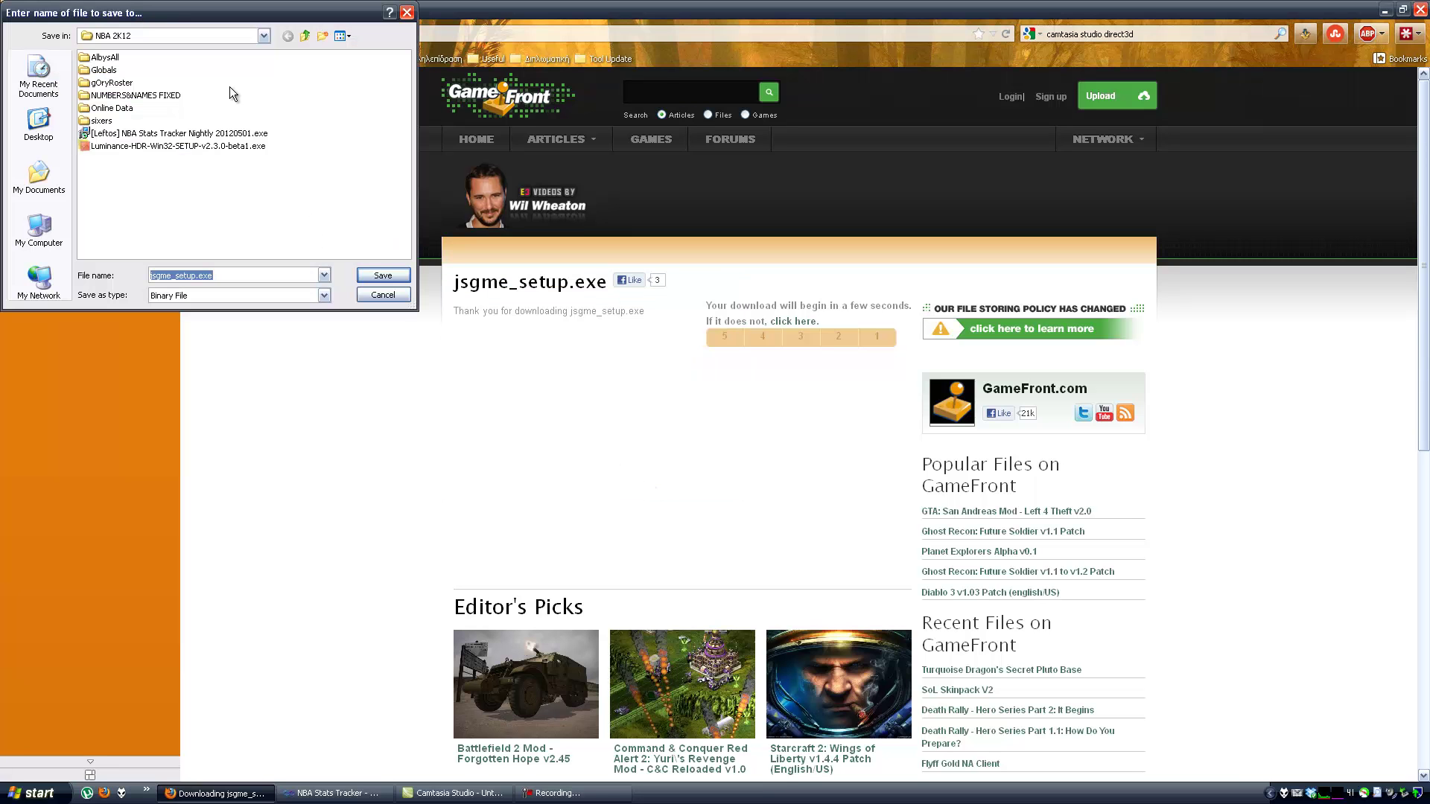
left_click(397, 279)
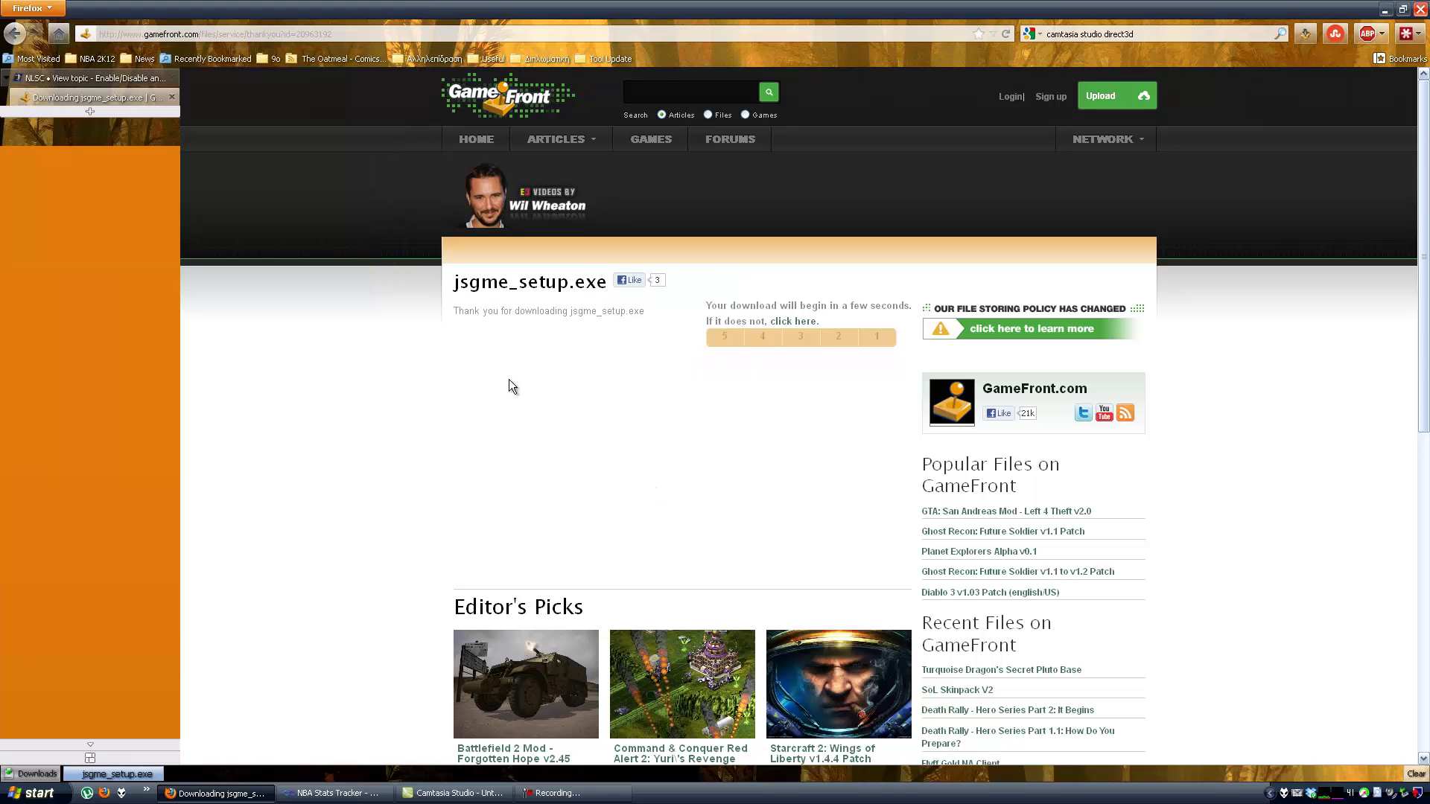
Step: Run the downloaded jsgme_setup.exe and accept the license agreement to reach the destination choice
left_click(133, 776)
left_click(741, 412)
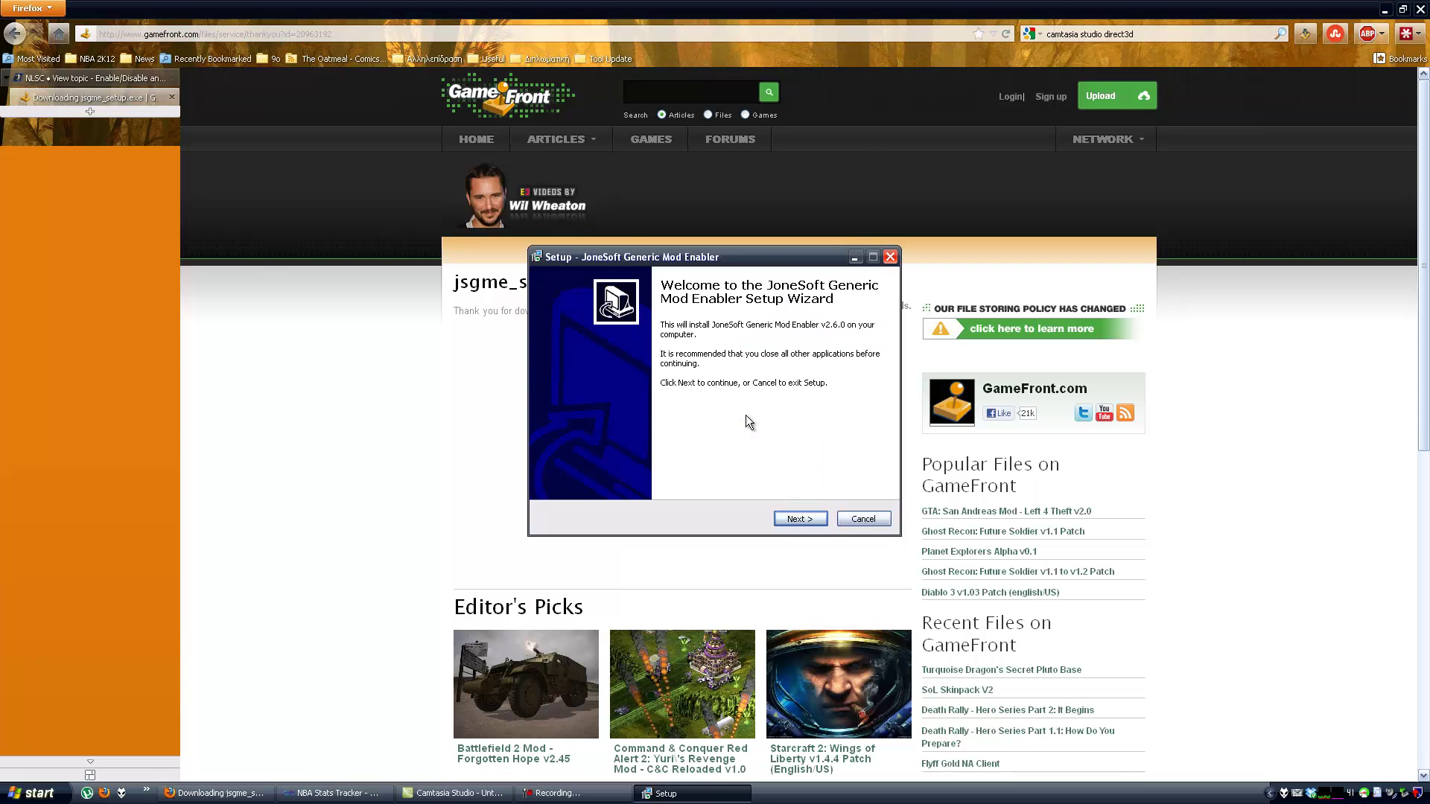
left_click(811, 520)
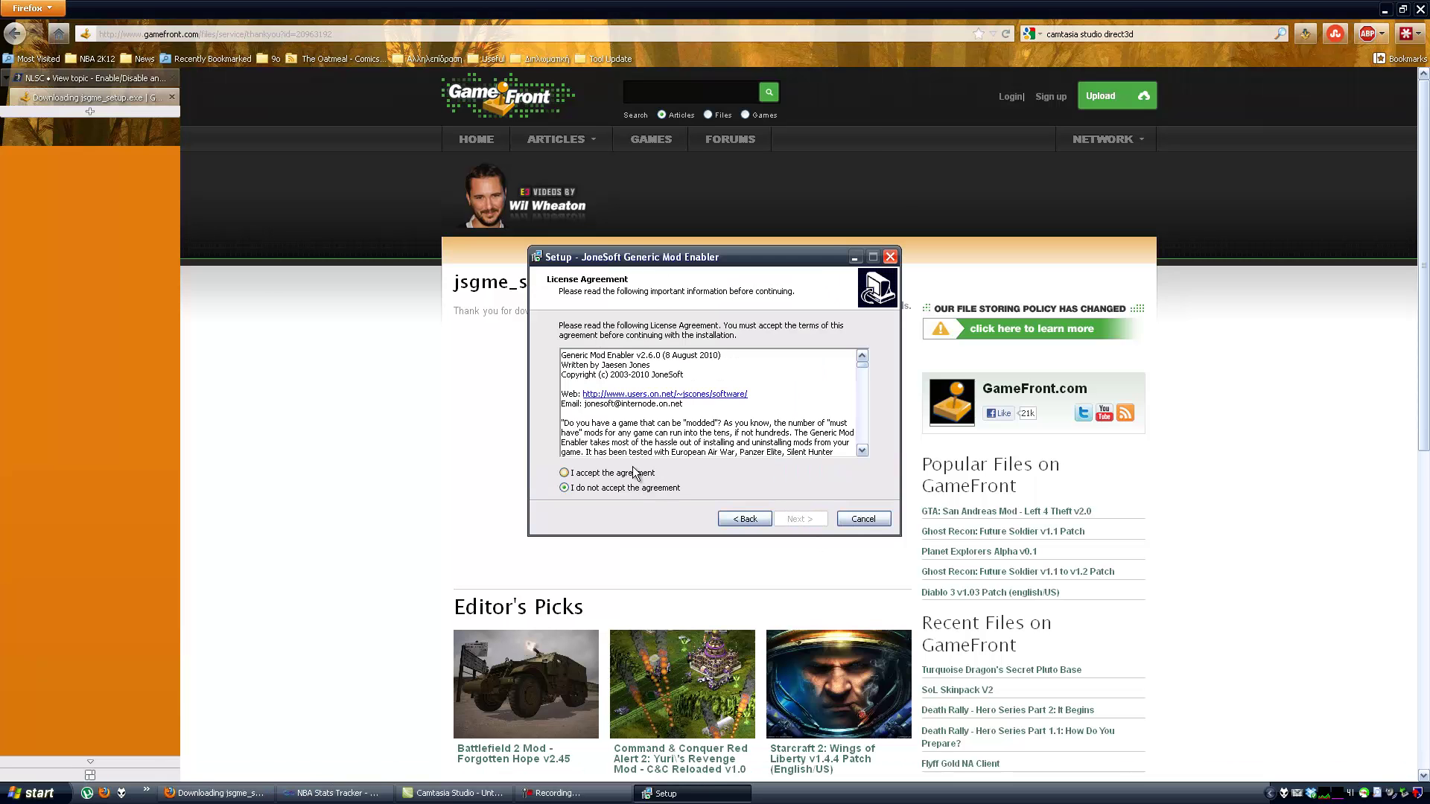
left_click(634, 472)
left_click(797, 516)
left_click(792, 519)
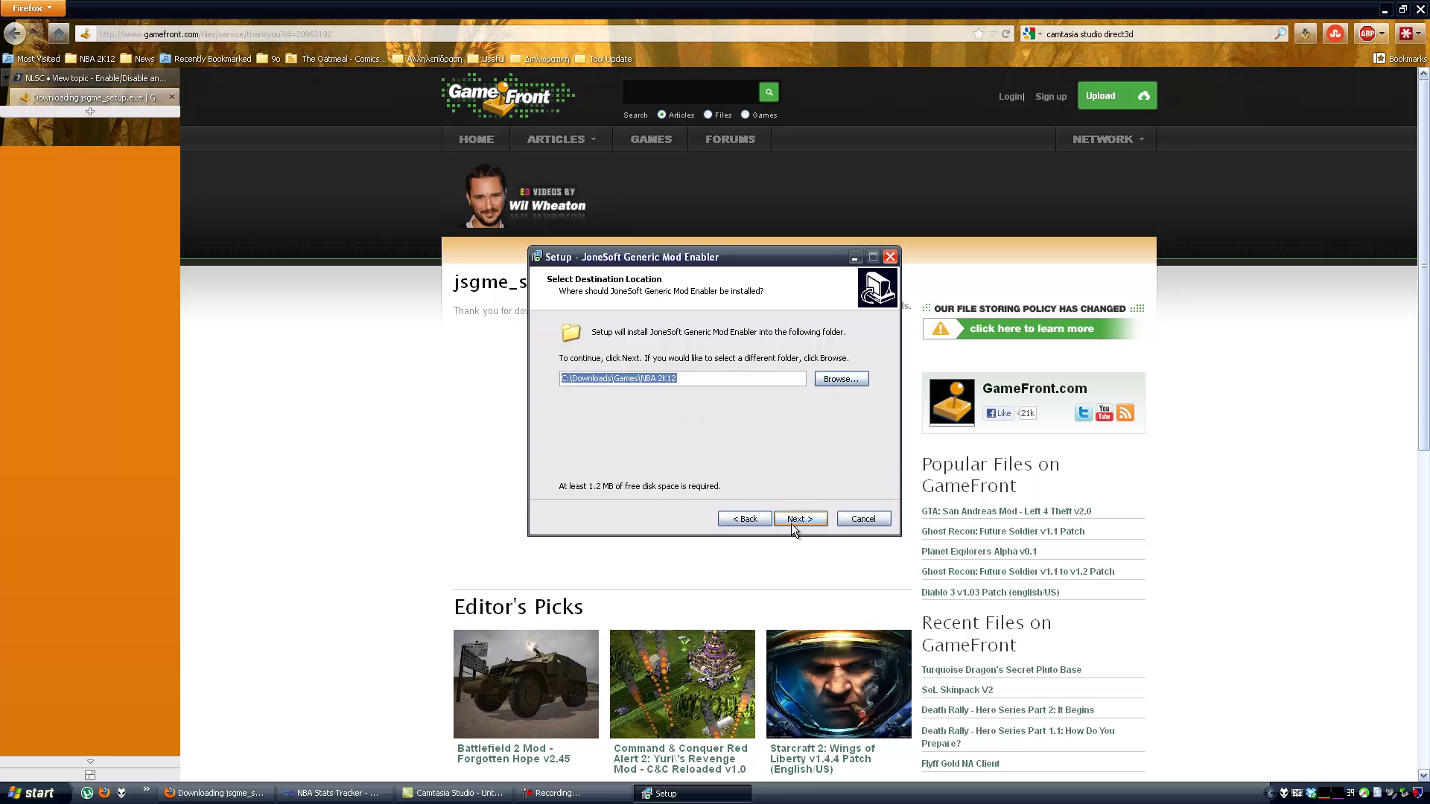
Step: Set the installation destination to the game folder D:\Games\NBA 2K12 and continue
left_click(836, 380)
left_click(606, 330)
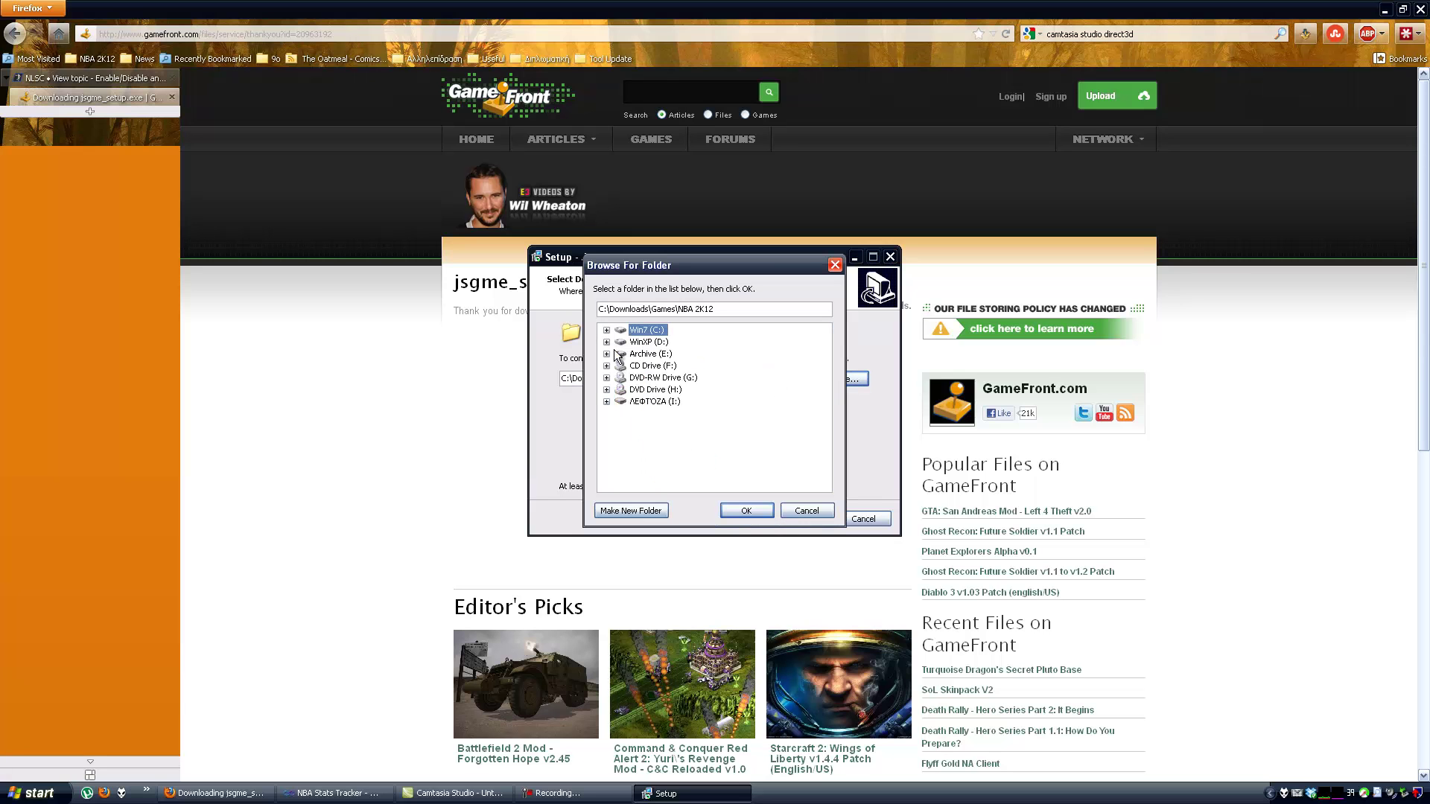
left_click(606, 330)
scroll(625, 457, "down", 1)
left_click(620, 485)
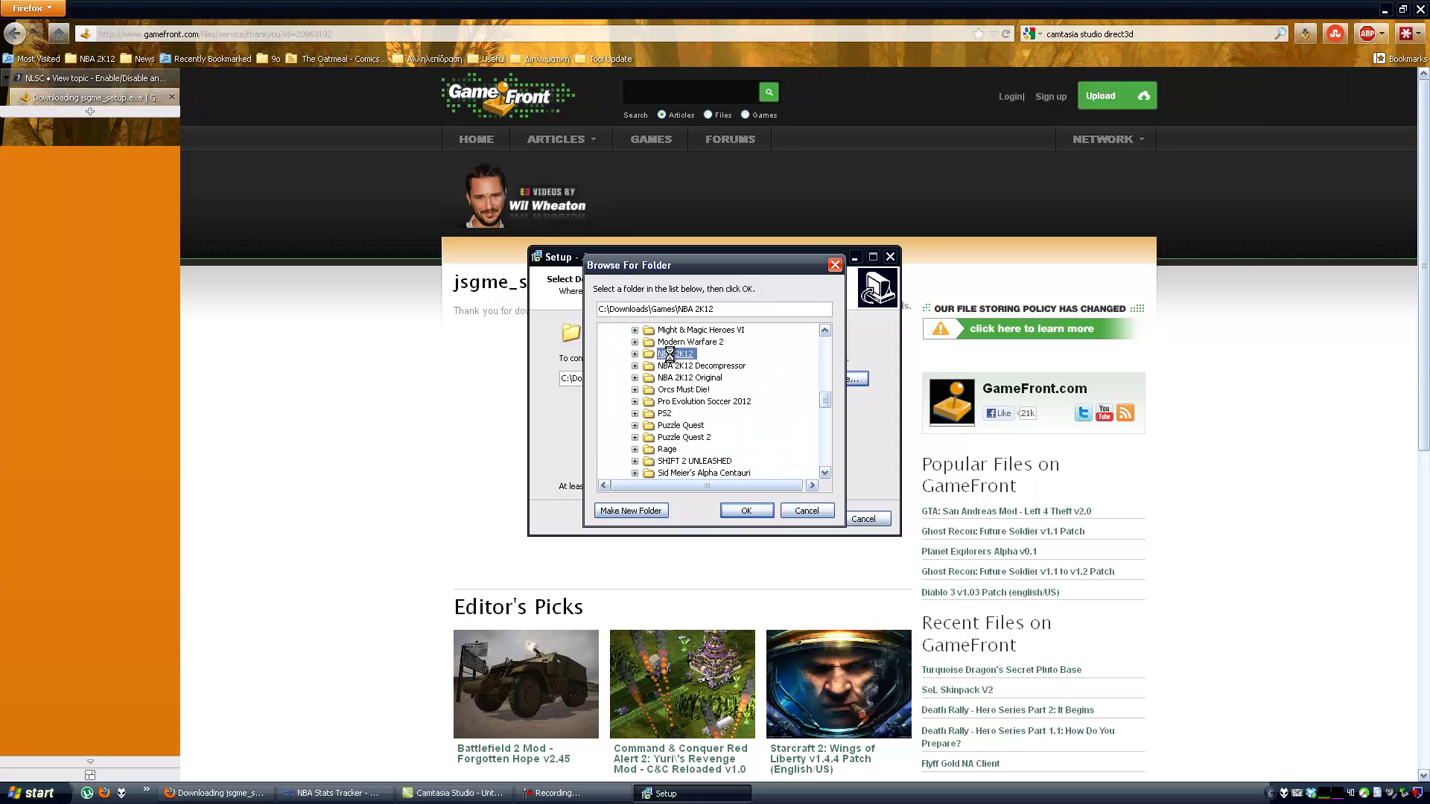
left_click(742, 513)
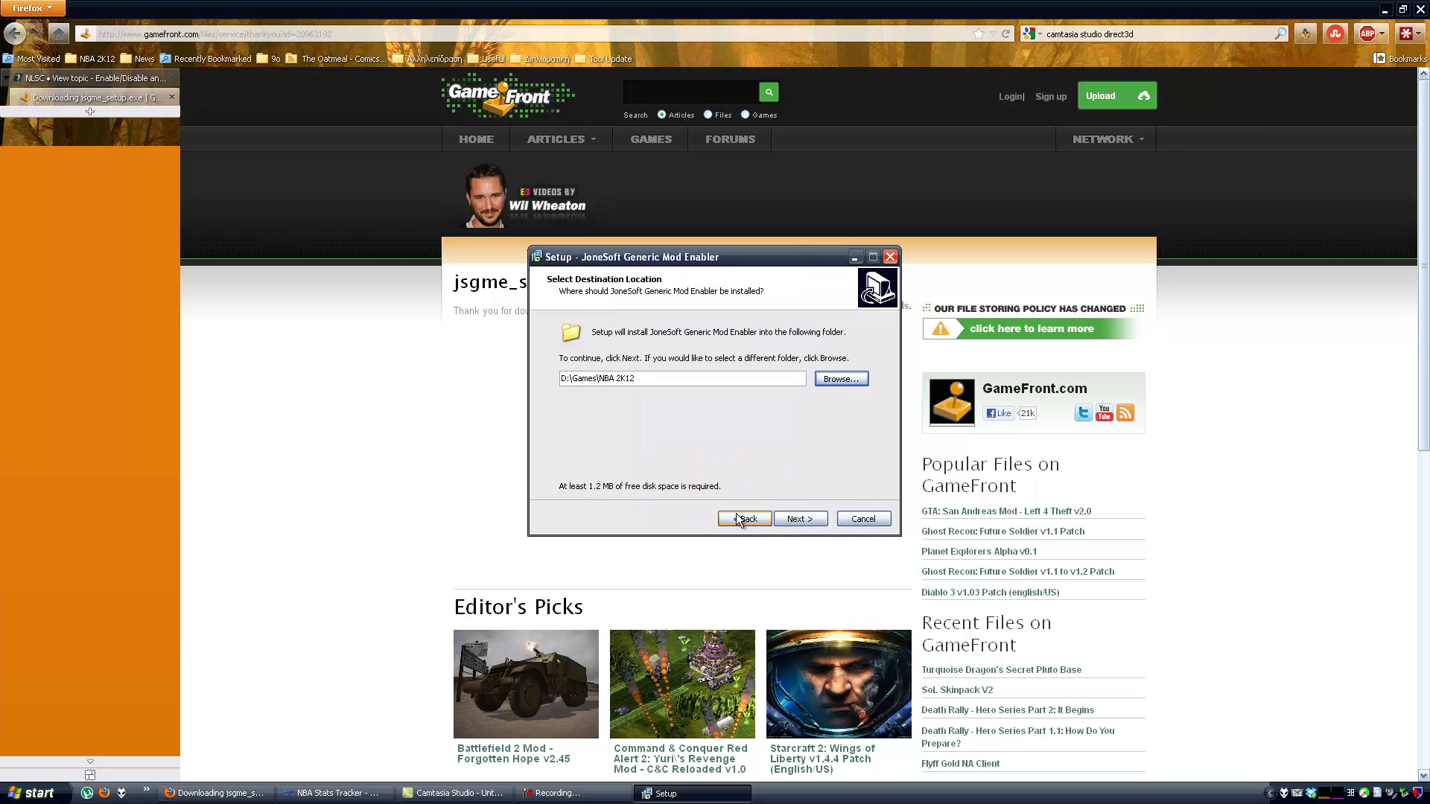
left_click(796, 522)
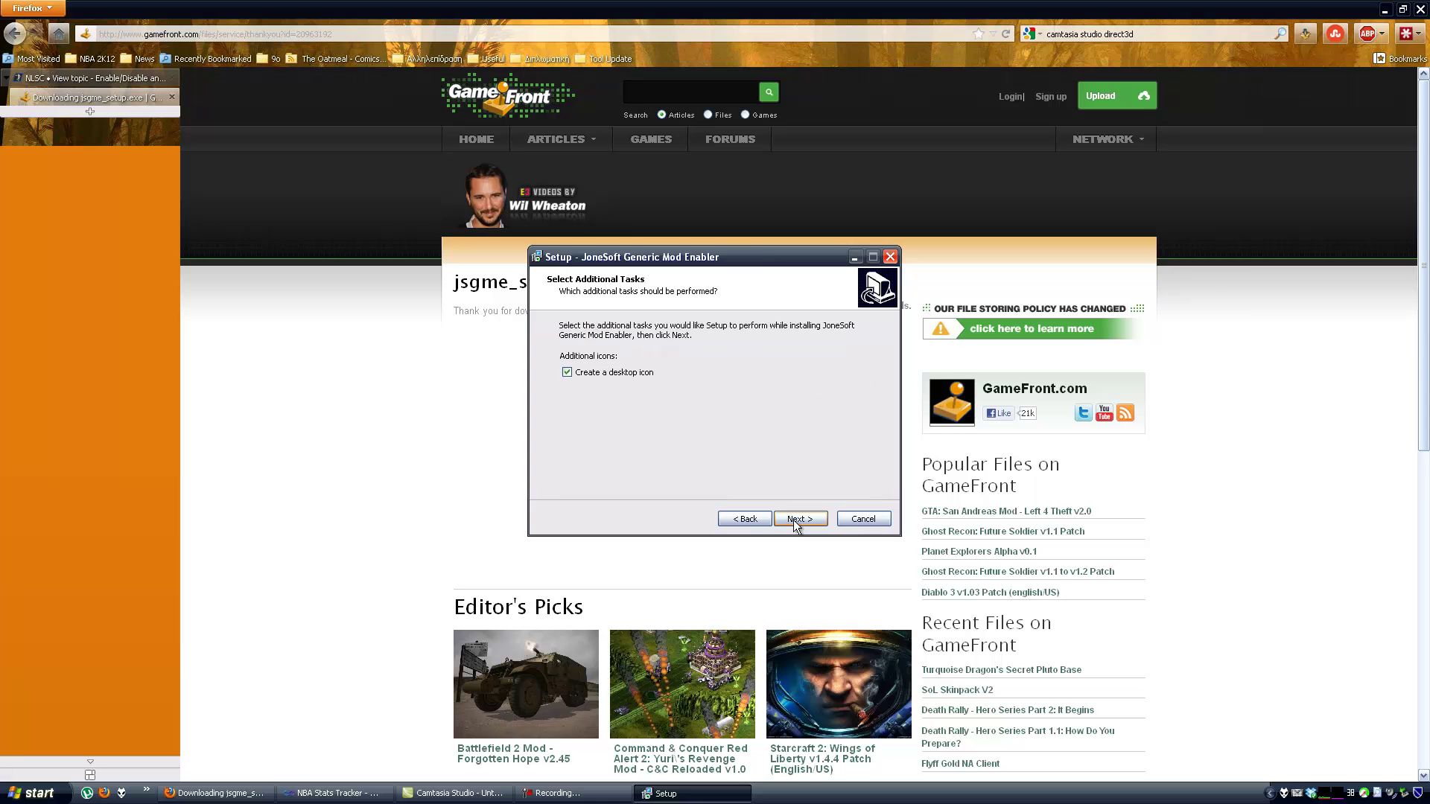
Step: Install JoneSoft Generic Mod Enabler with a desktop icon and finish the setup wizard
left_click(793, 520)
left_click(793, 520)
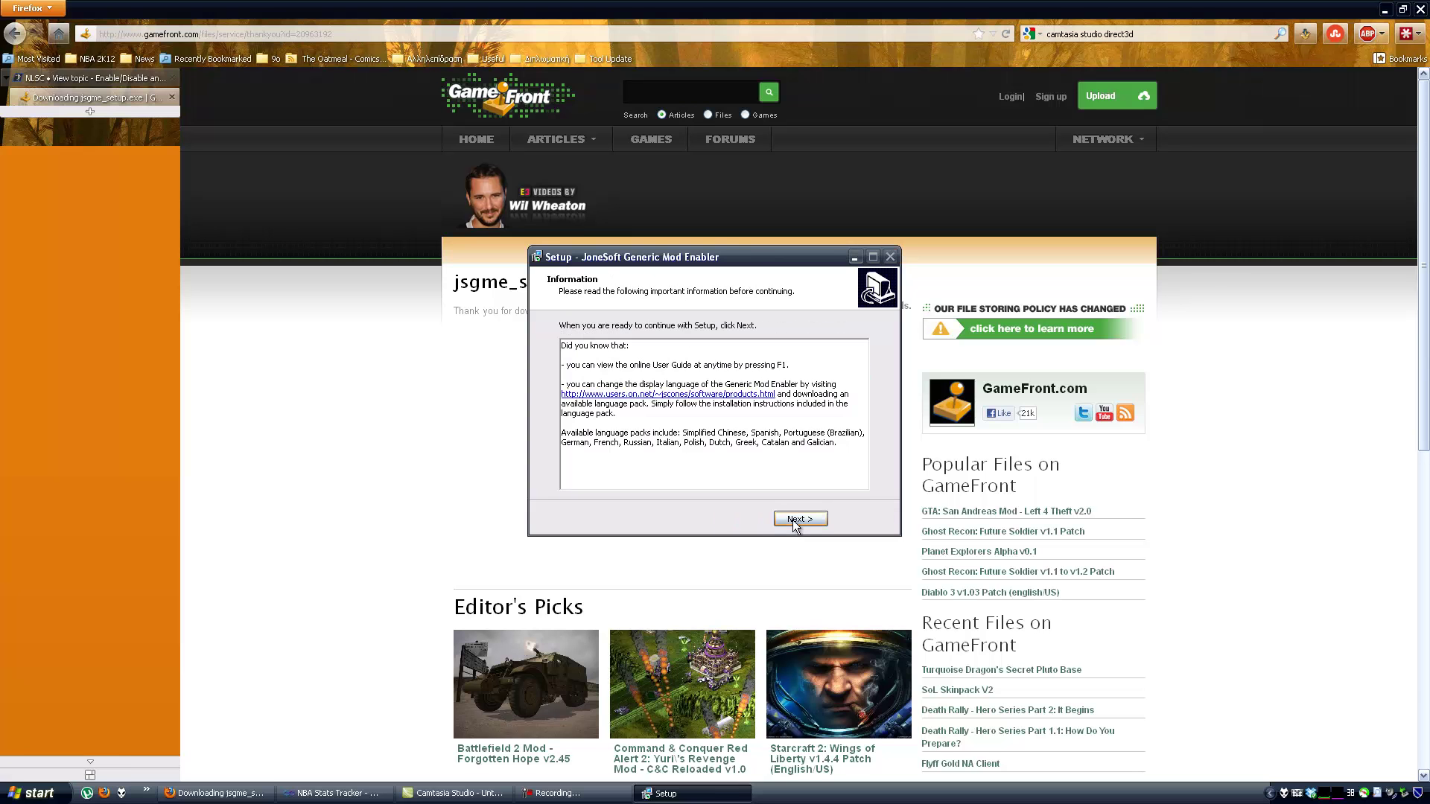
left_click(792, 520)
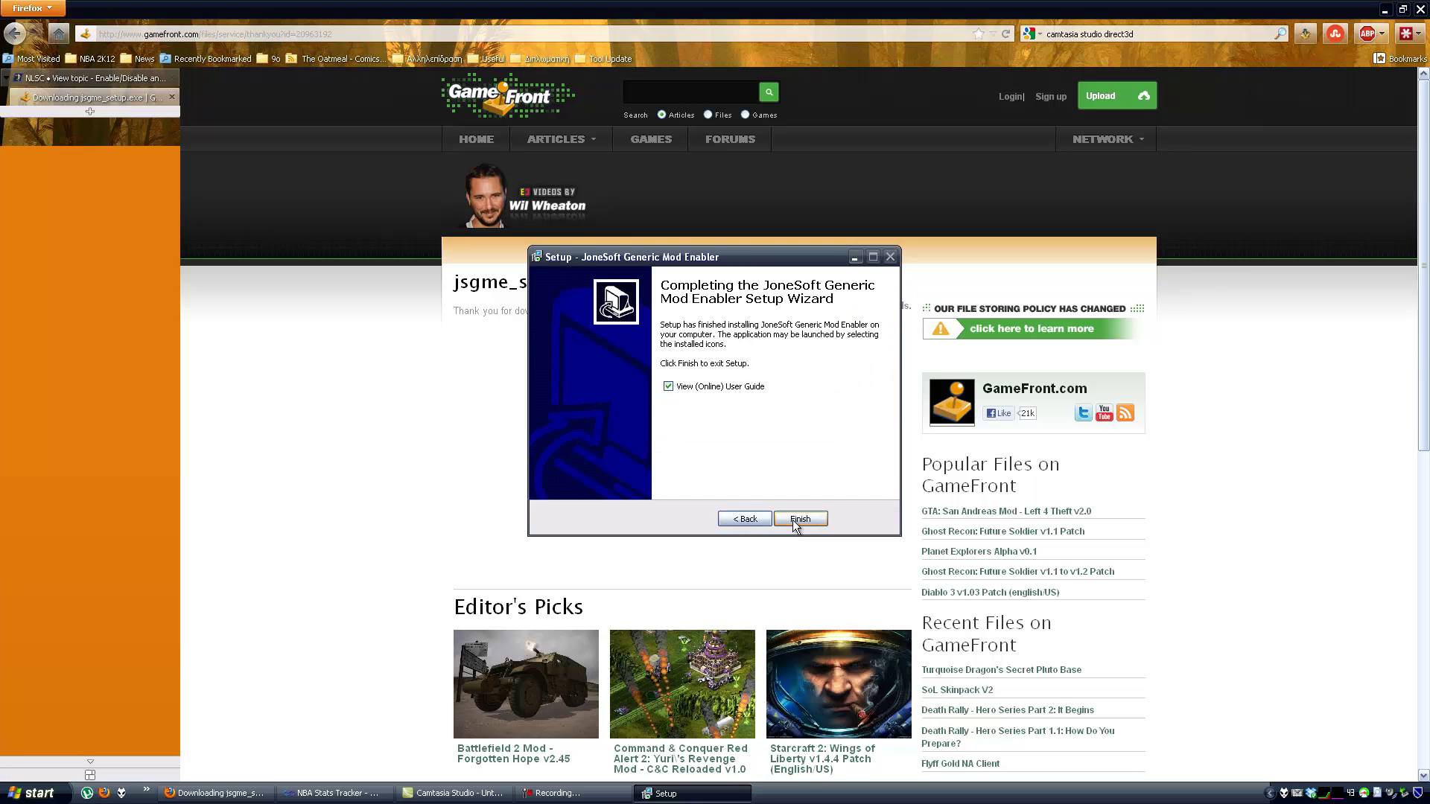
left_click(819, 518)
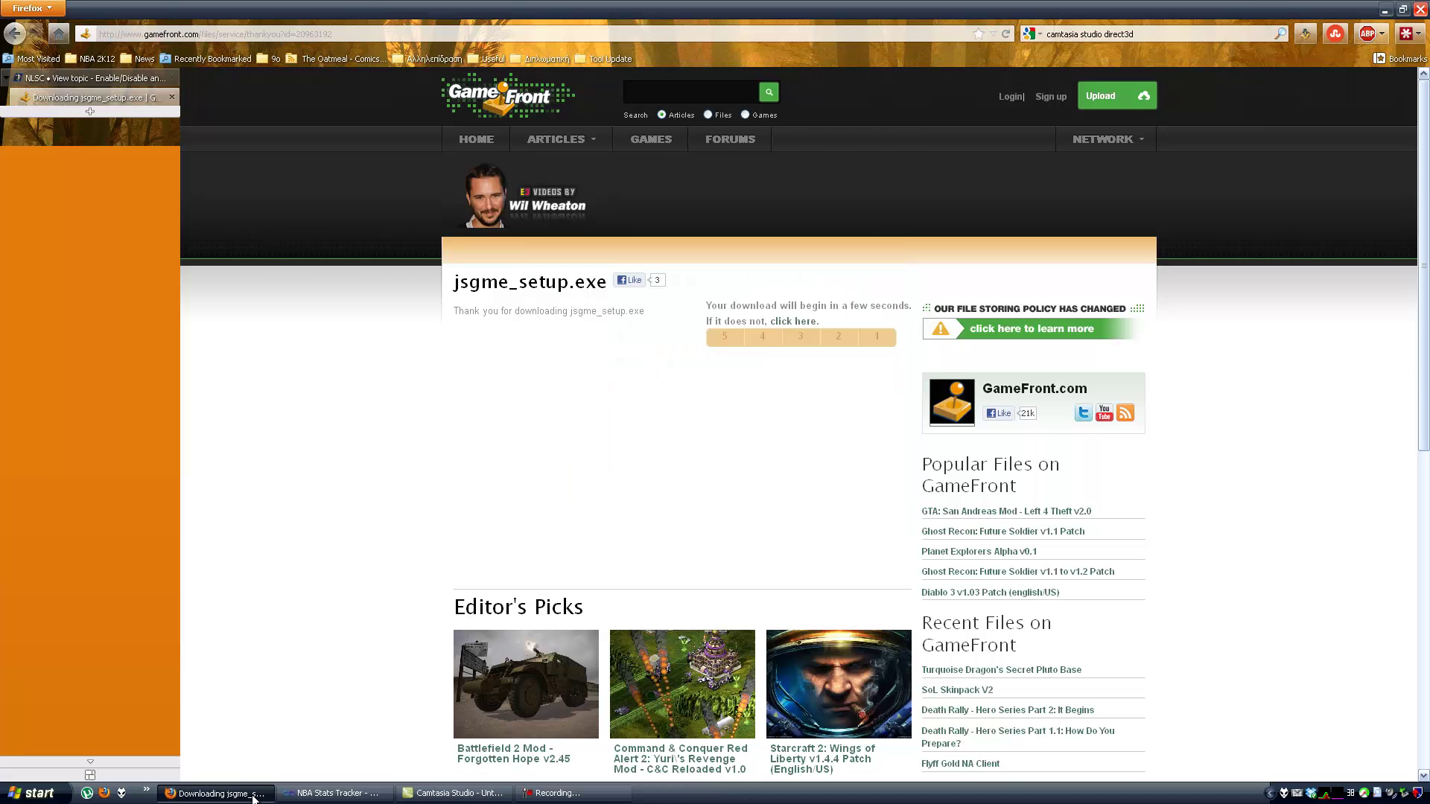
Step: Launch Generic Mod Enabler from the desktop, examine its available and activated mods lists, and close it
key("super+d")
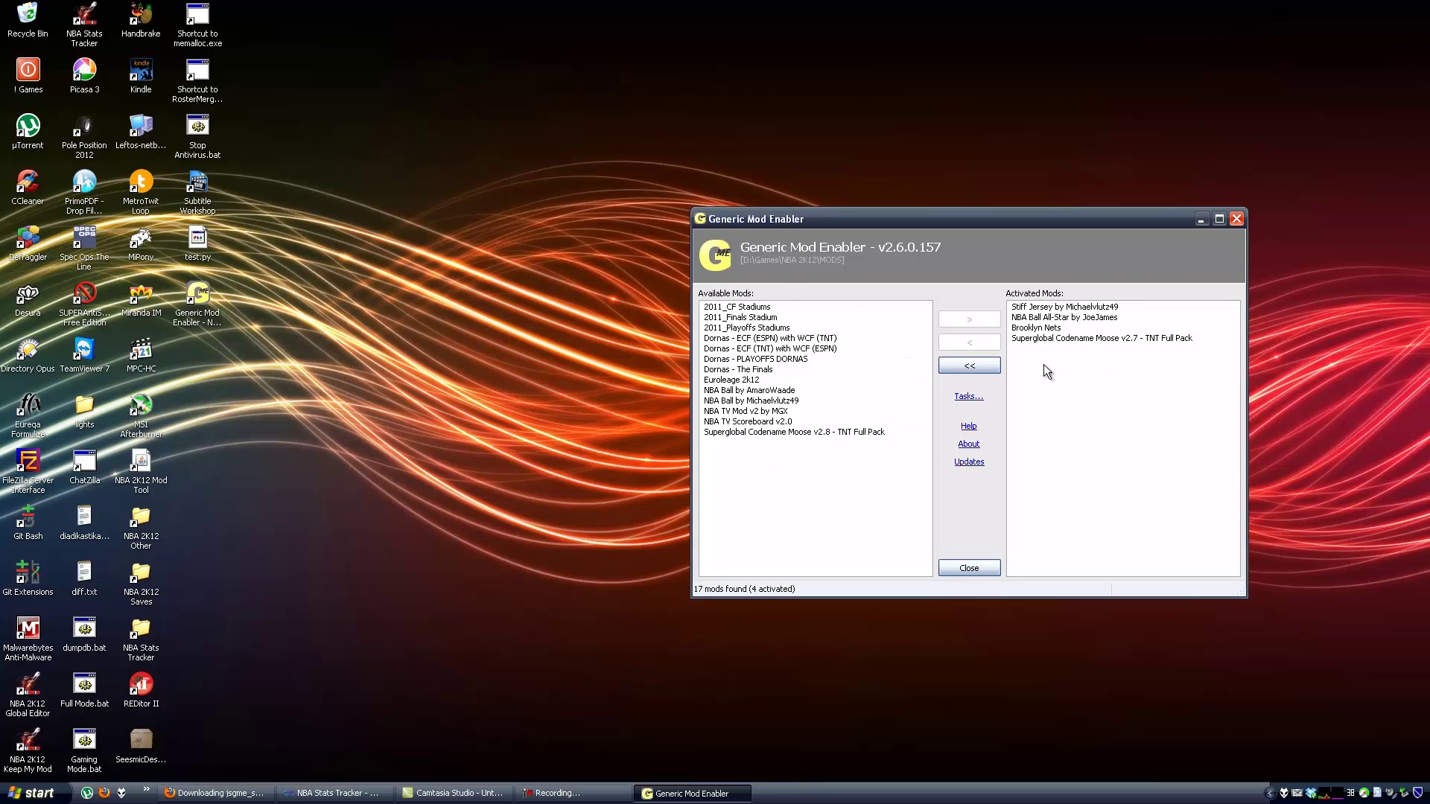
left_click(1235, 219)
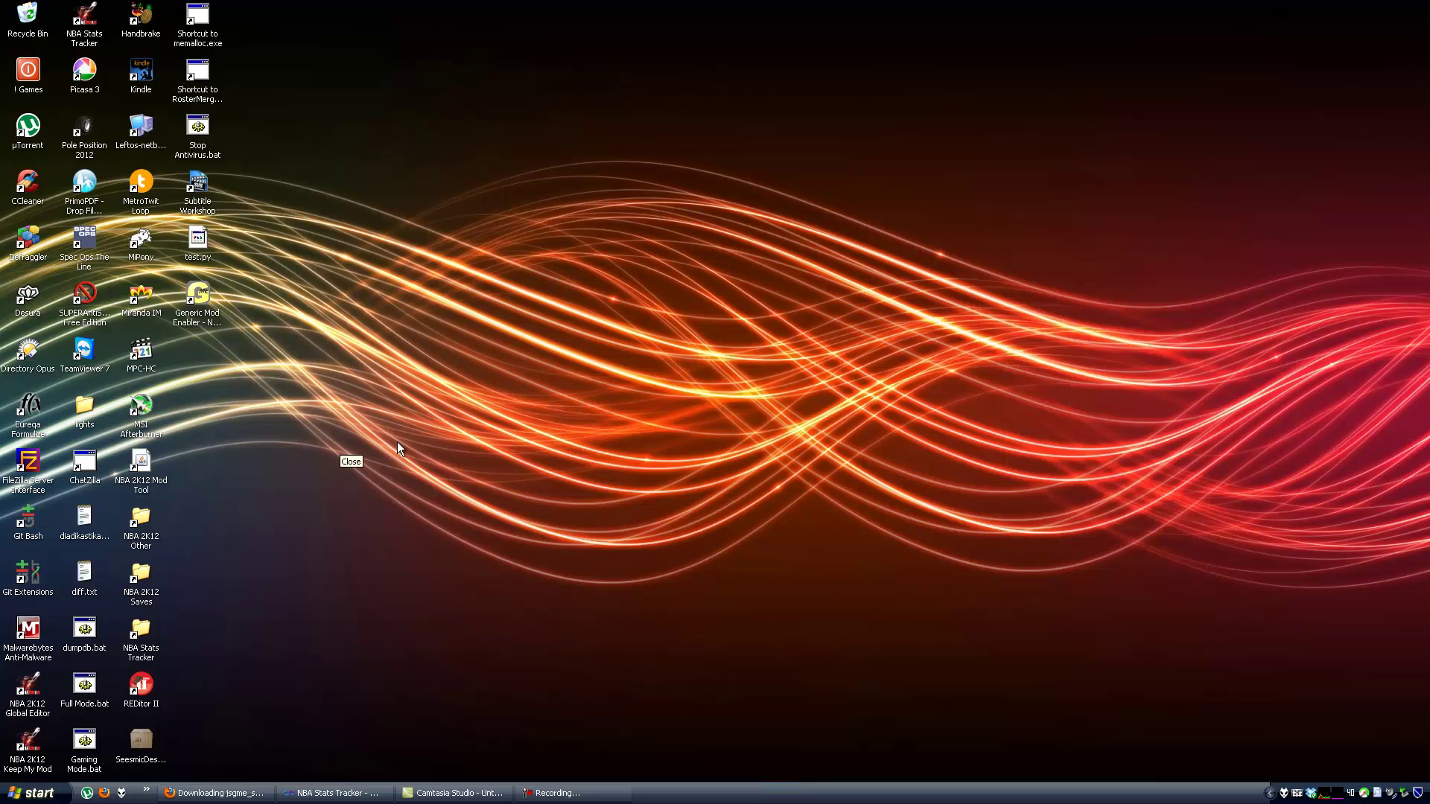
Step: Open C:\Downloads\Games in the file manager and check its files sorted by modified date and by name
key("super")
left_click(230, 483)
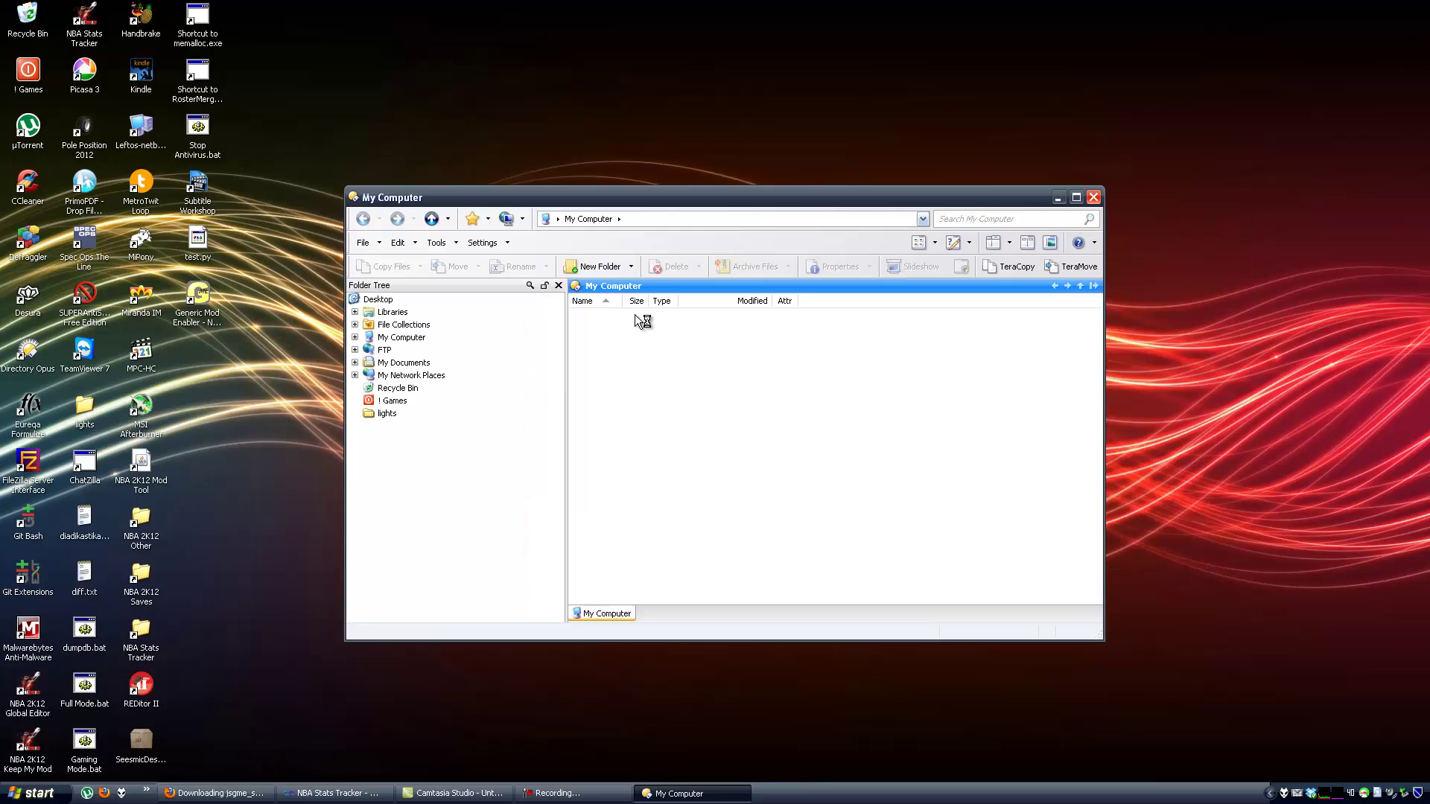
double_click(593, 372)
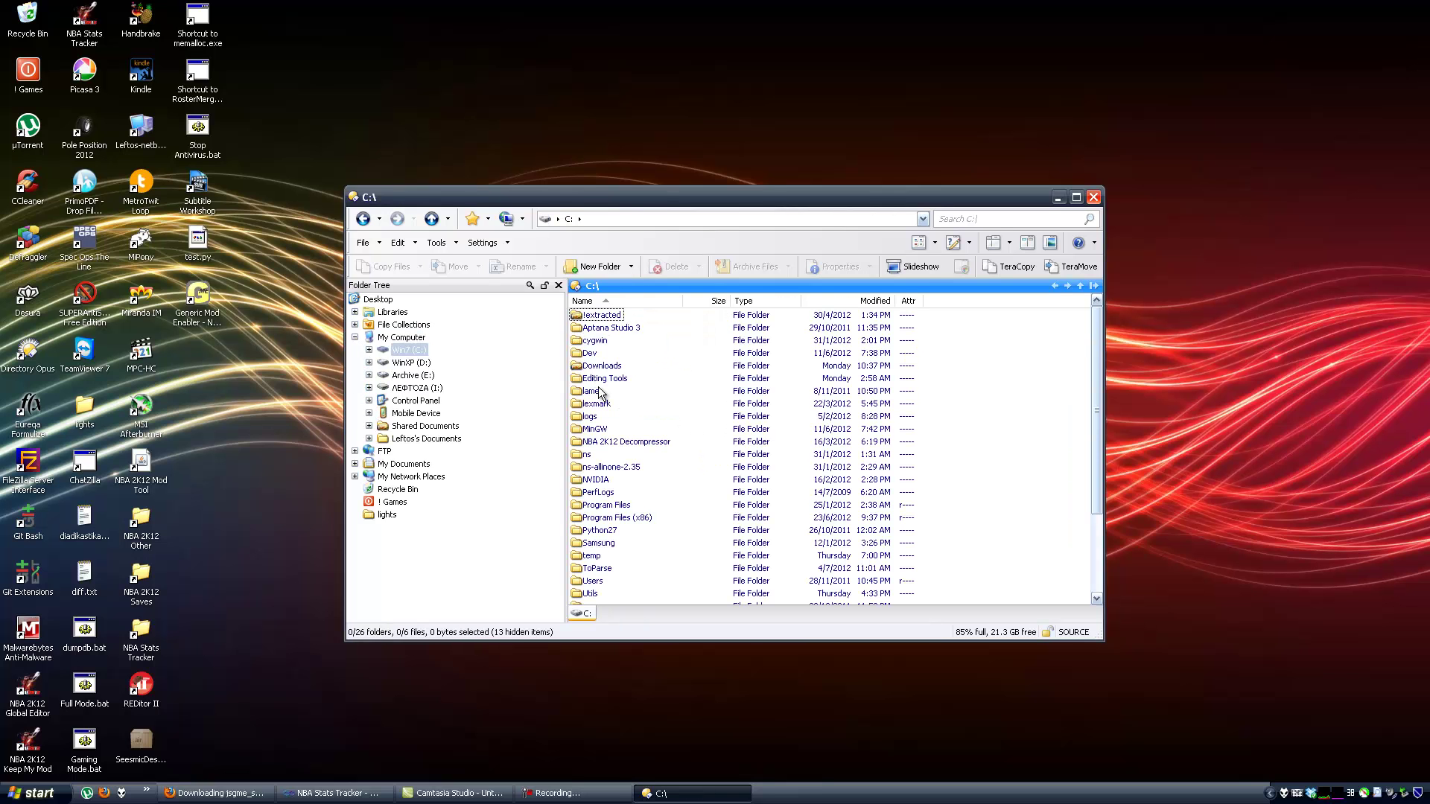
left_click(603, 368)
double_click(602, 368)
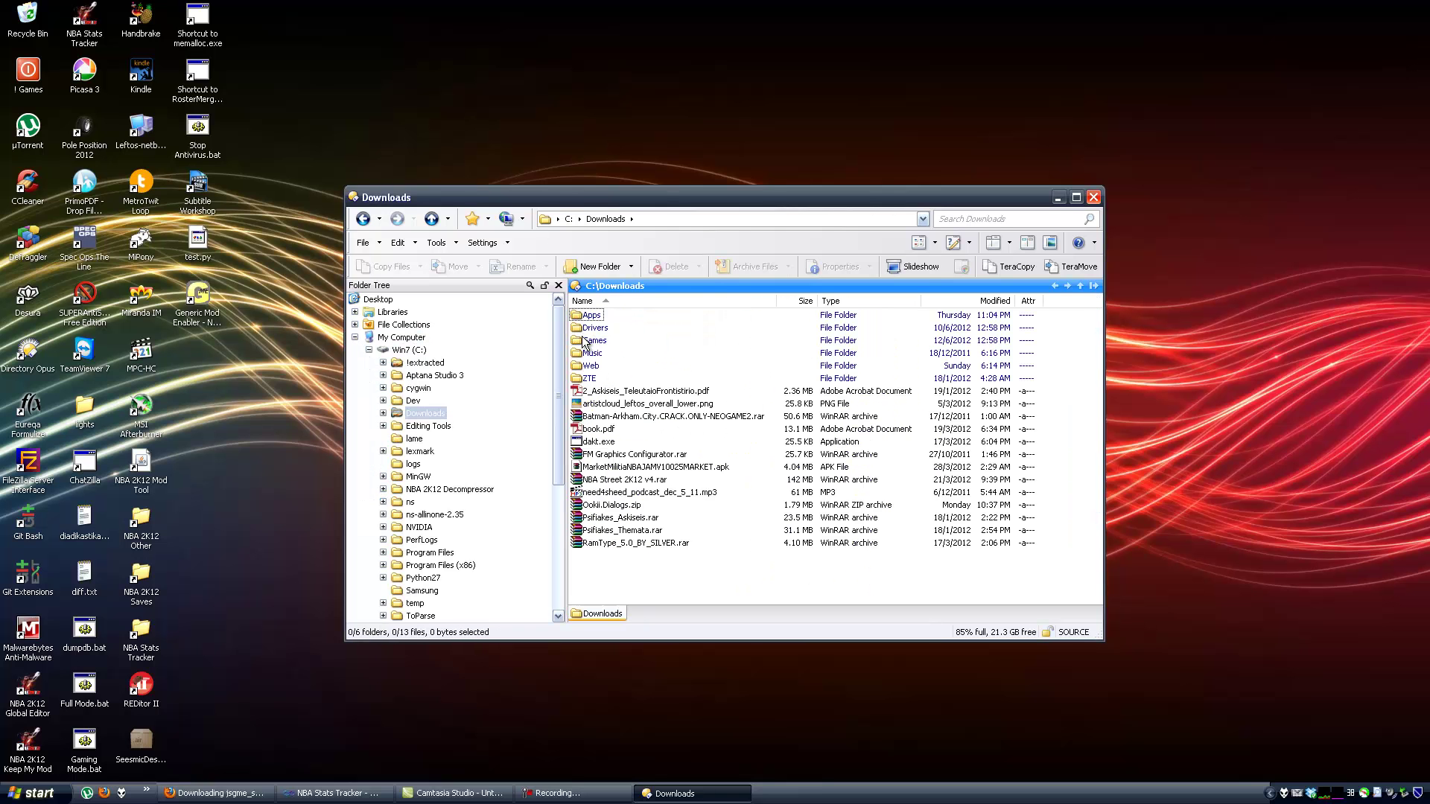
double_click(590, 342)
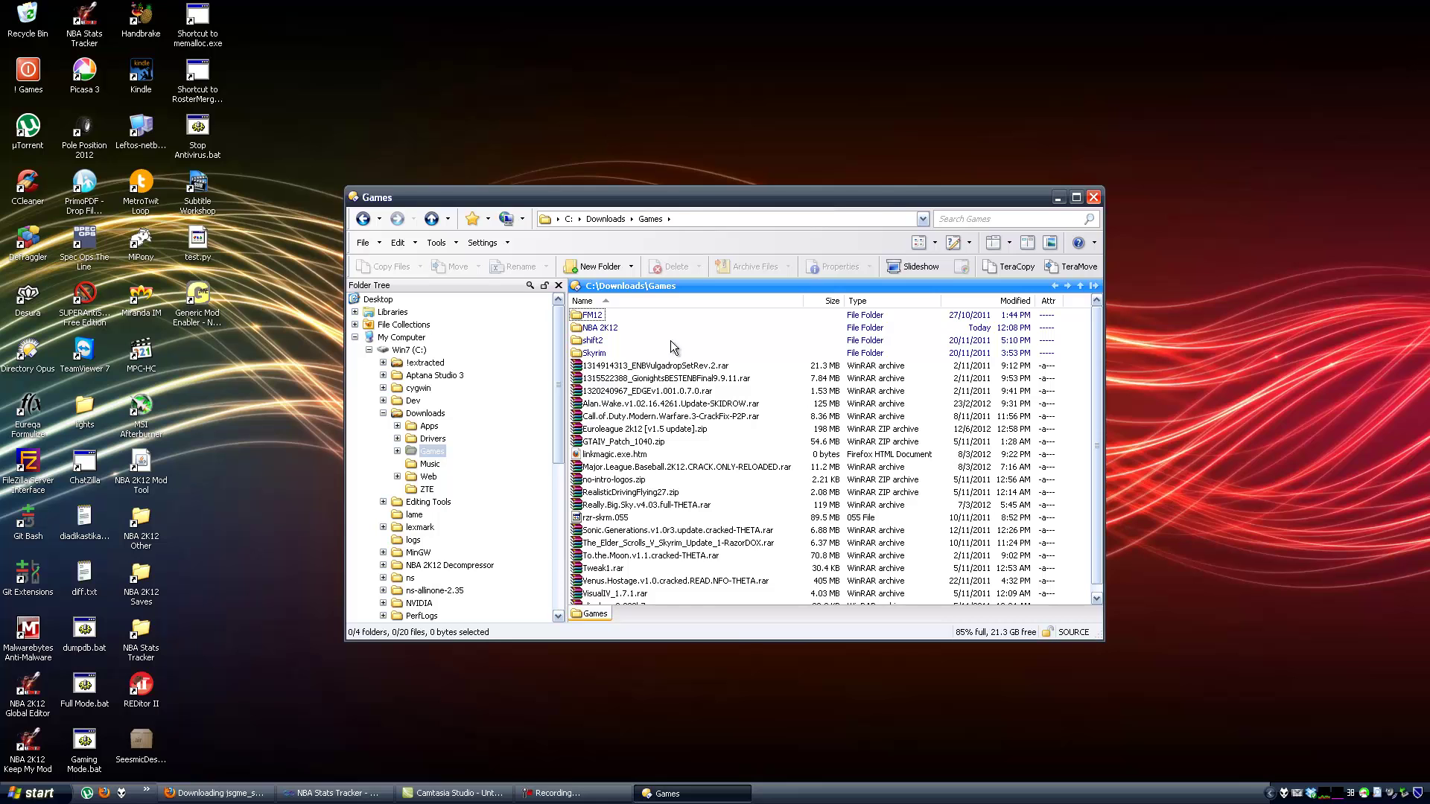
left_click(998, 304)
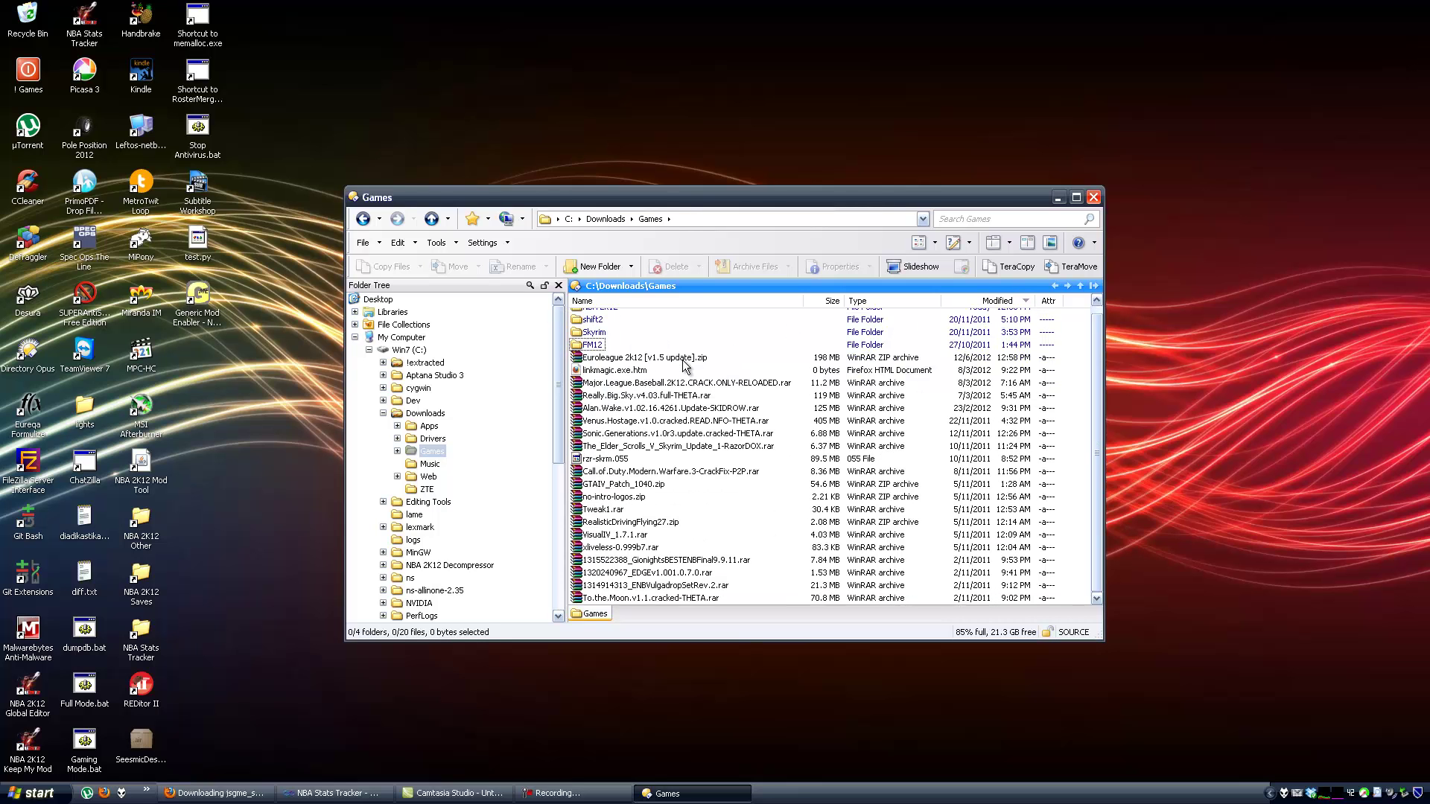
left_click(687, 303)
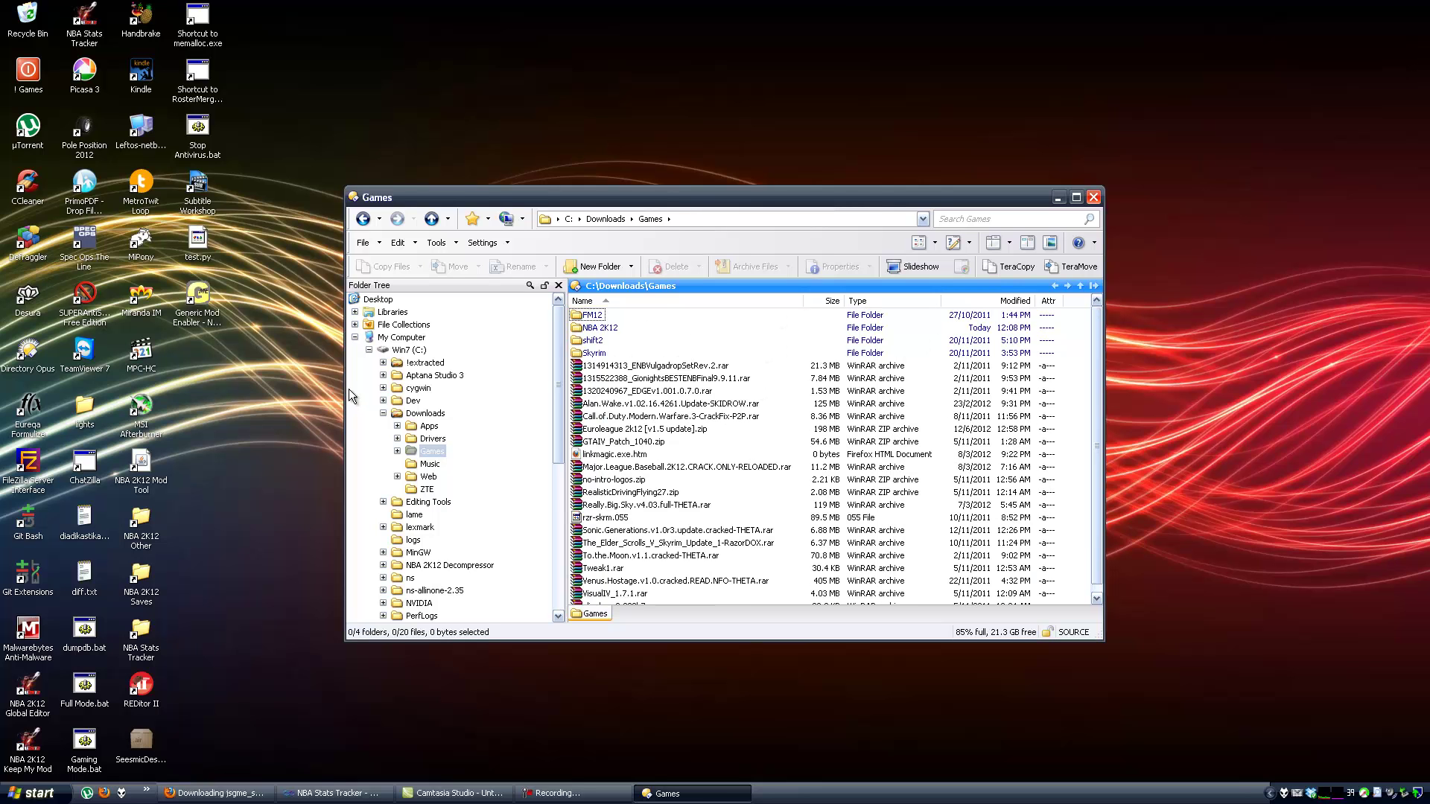
Step: Open the C:\Downloads\Apps folder and sort its files by modified date, newest first
left_click(415, 432)
left_click(976, 302)
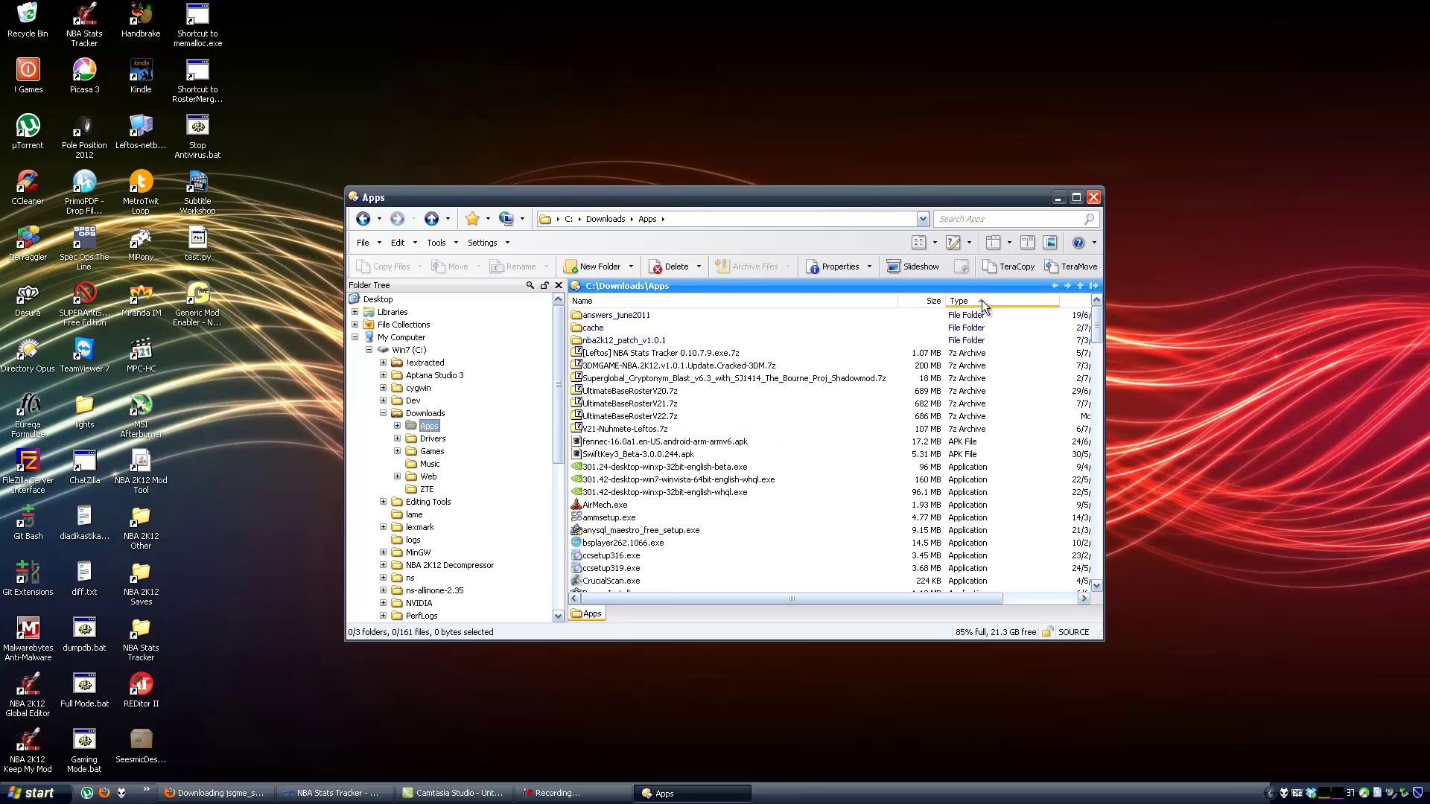
left_click(1077, 304)
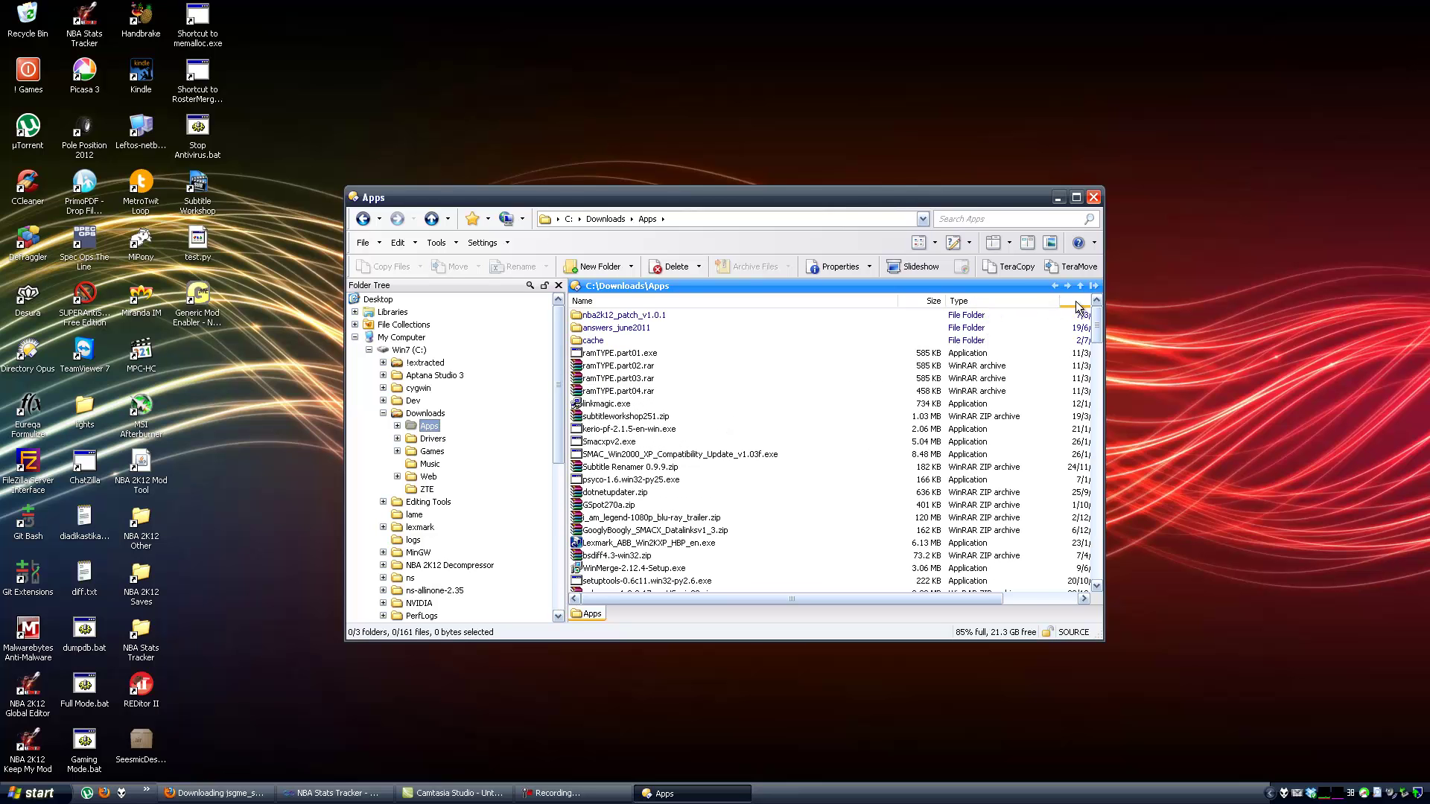
left_click(1077, 304)
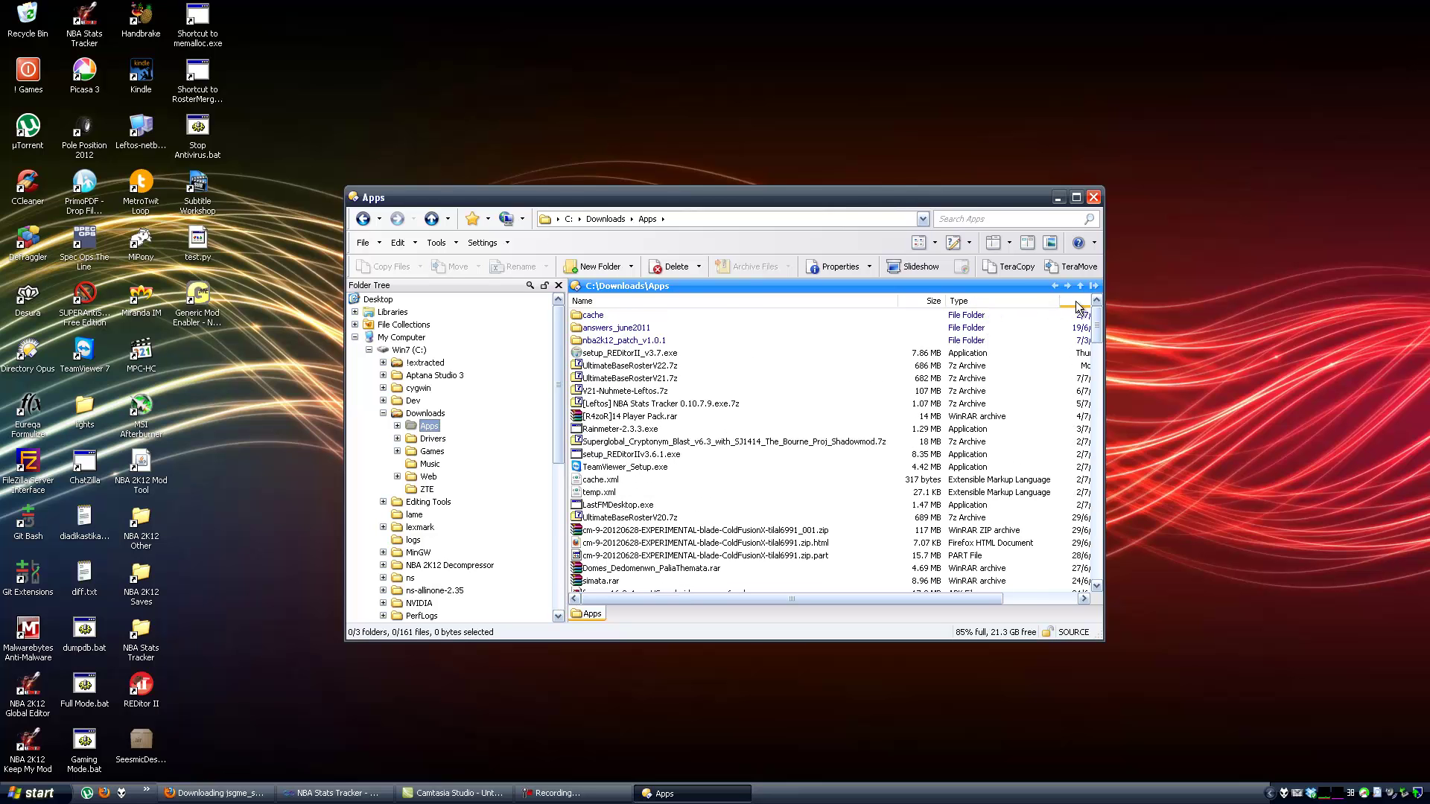
Step: Open UltimateBaseRosterV22.7z from the Apps folder and select all files inside its main NBA2K12 folder
double_click(669, 366)
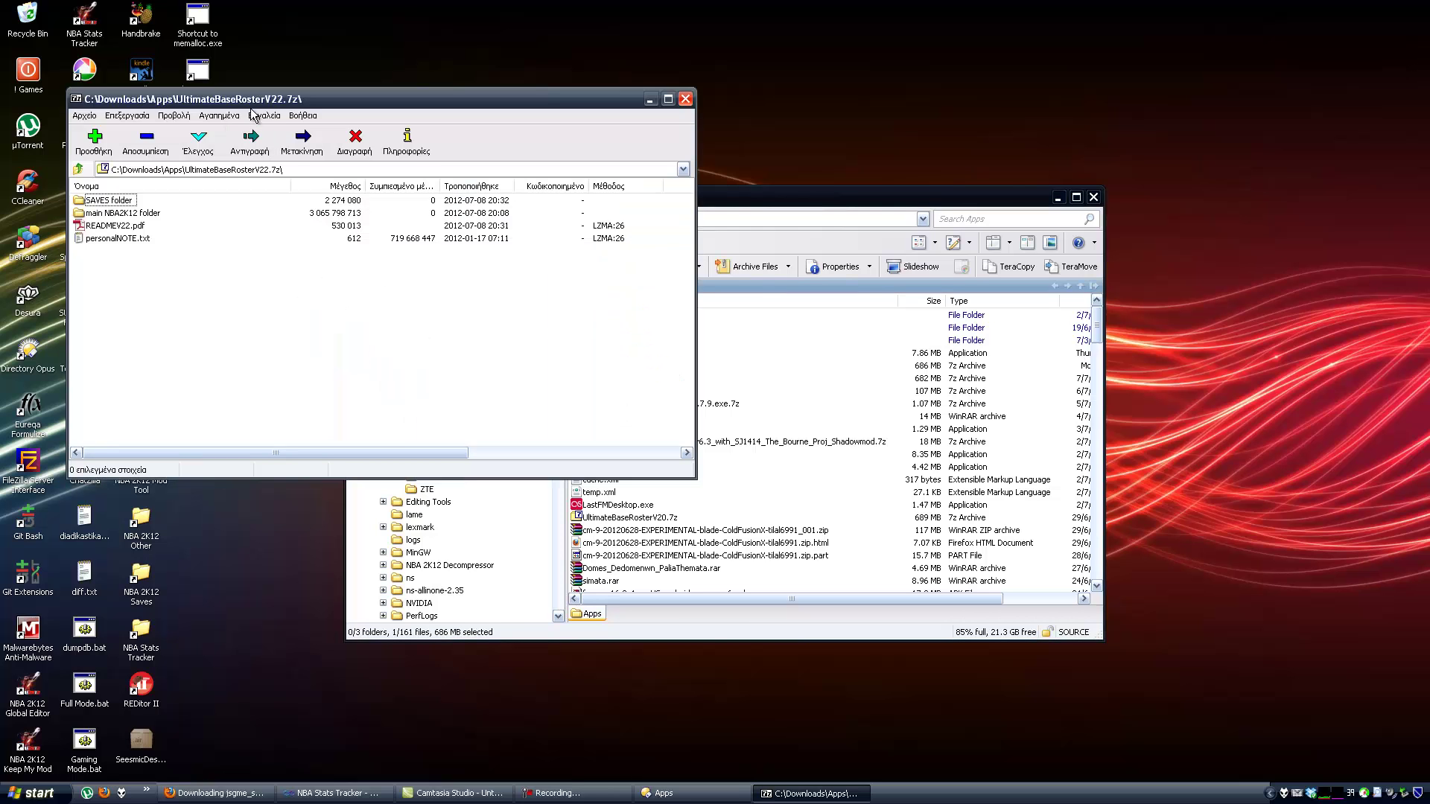
left_click_drag(258, 103, 602, 263)
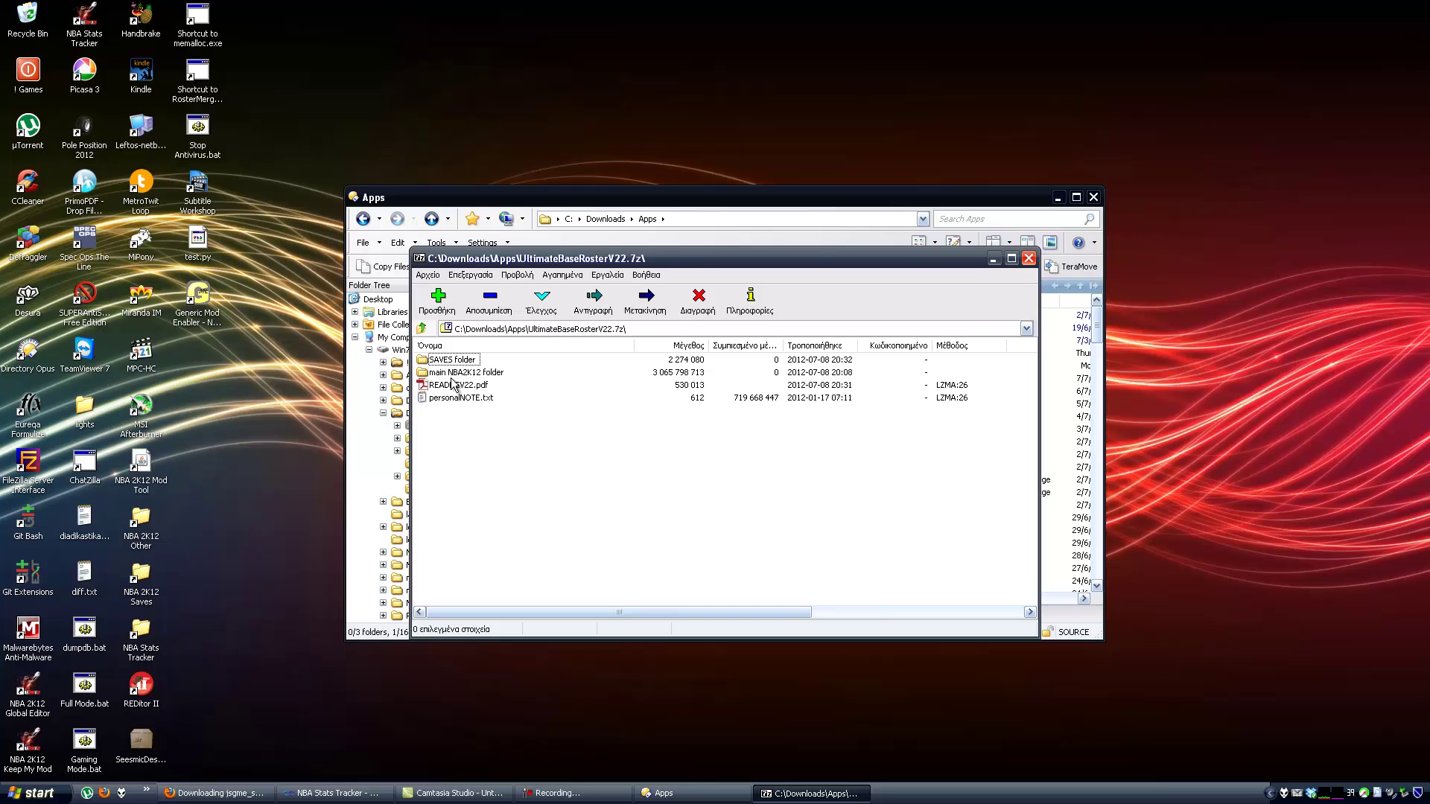
double_click(451, 374)
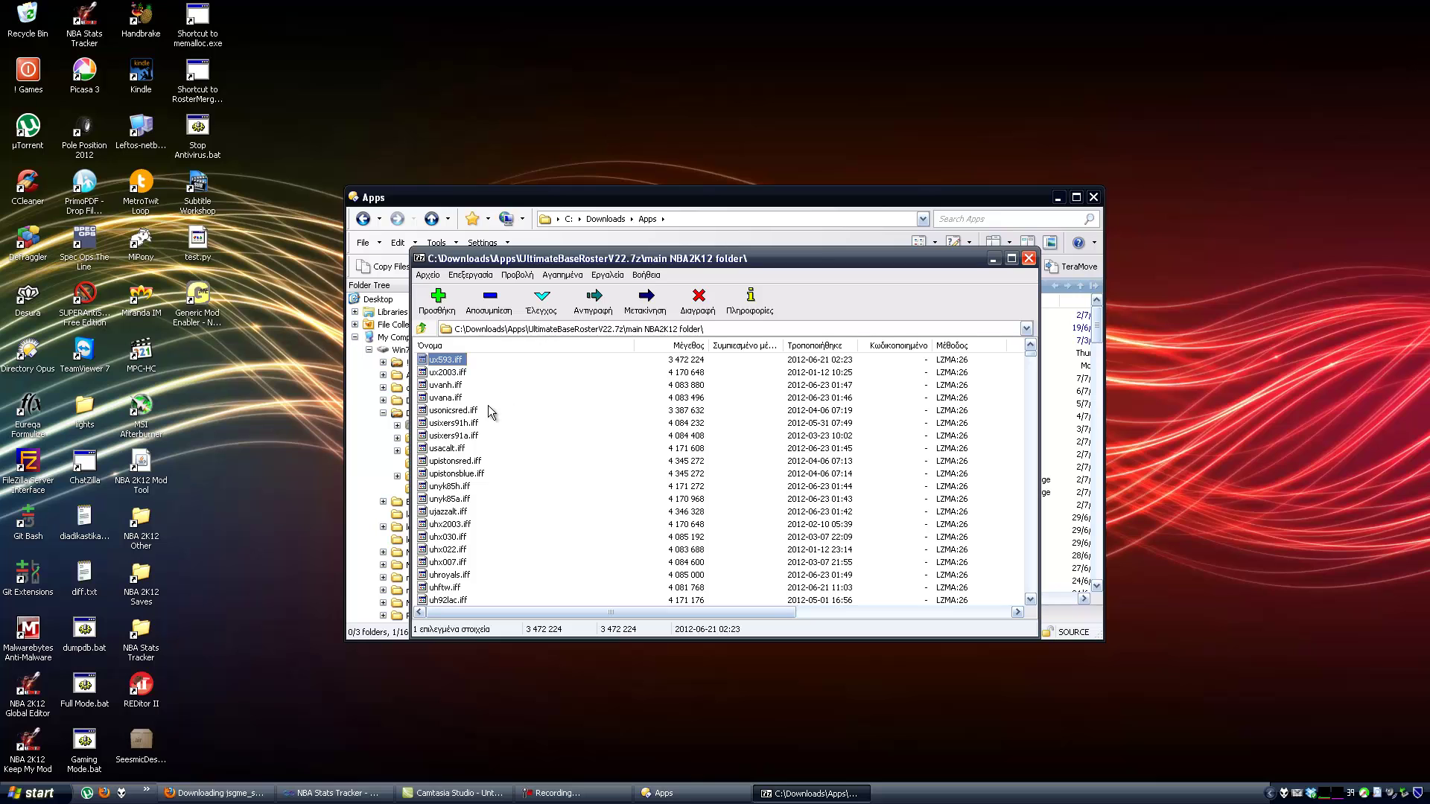
key("ctrl+a")
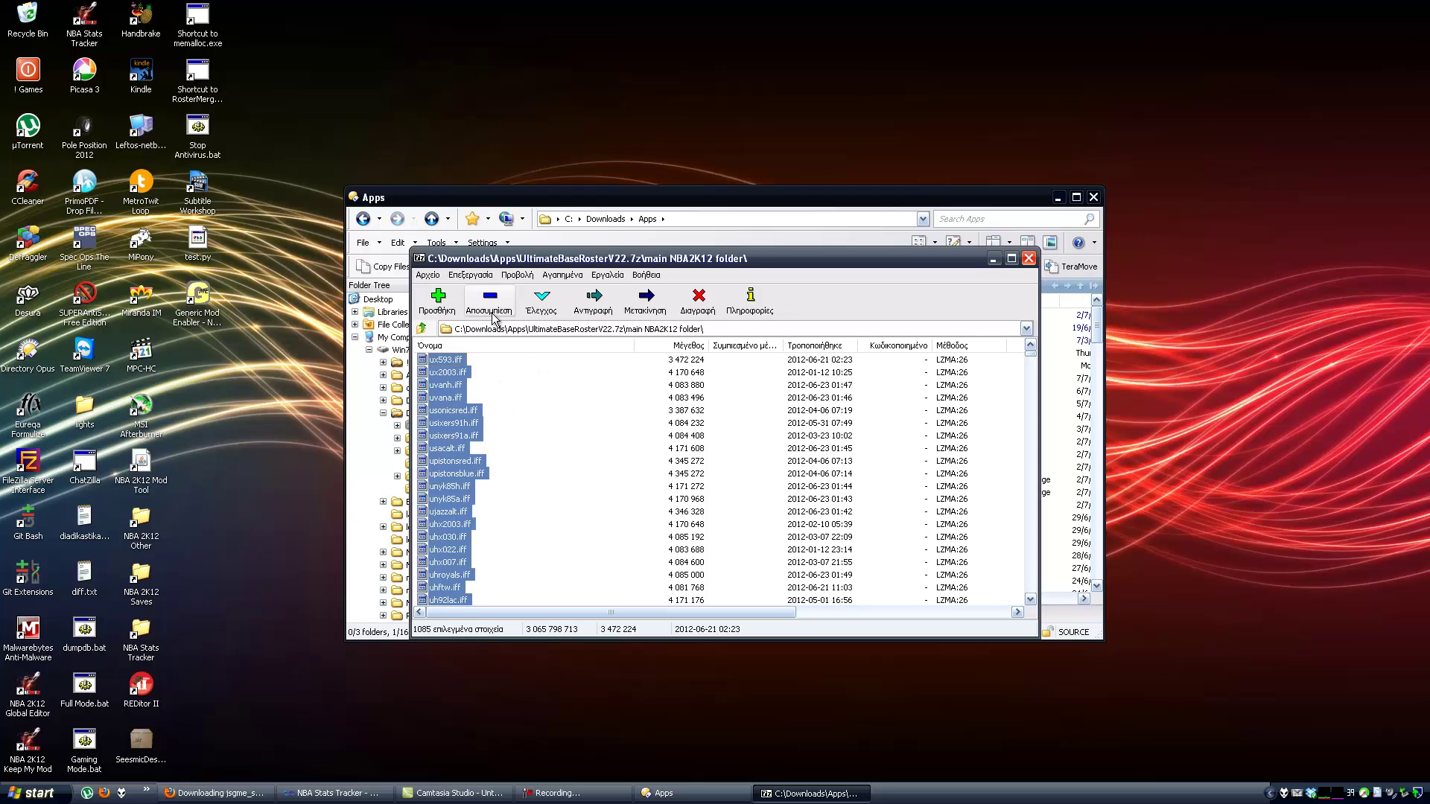
Step: Change the 7-Zip interface language to English in its options and apply the setting
left_click(607, 275)
left_click(615, 289)
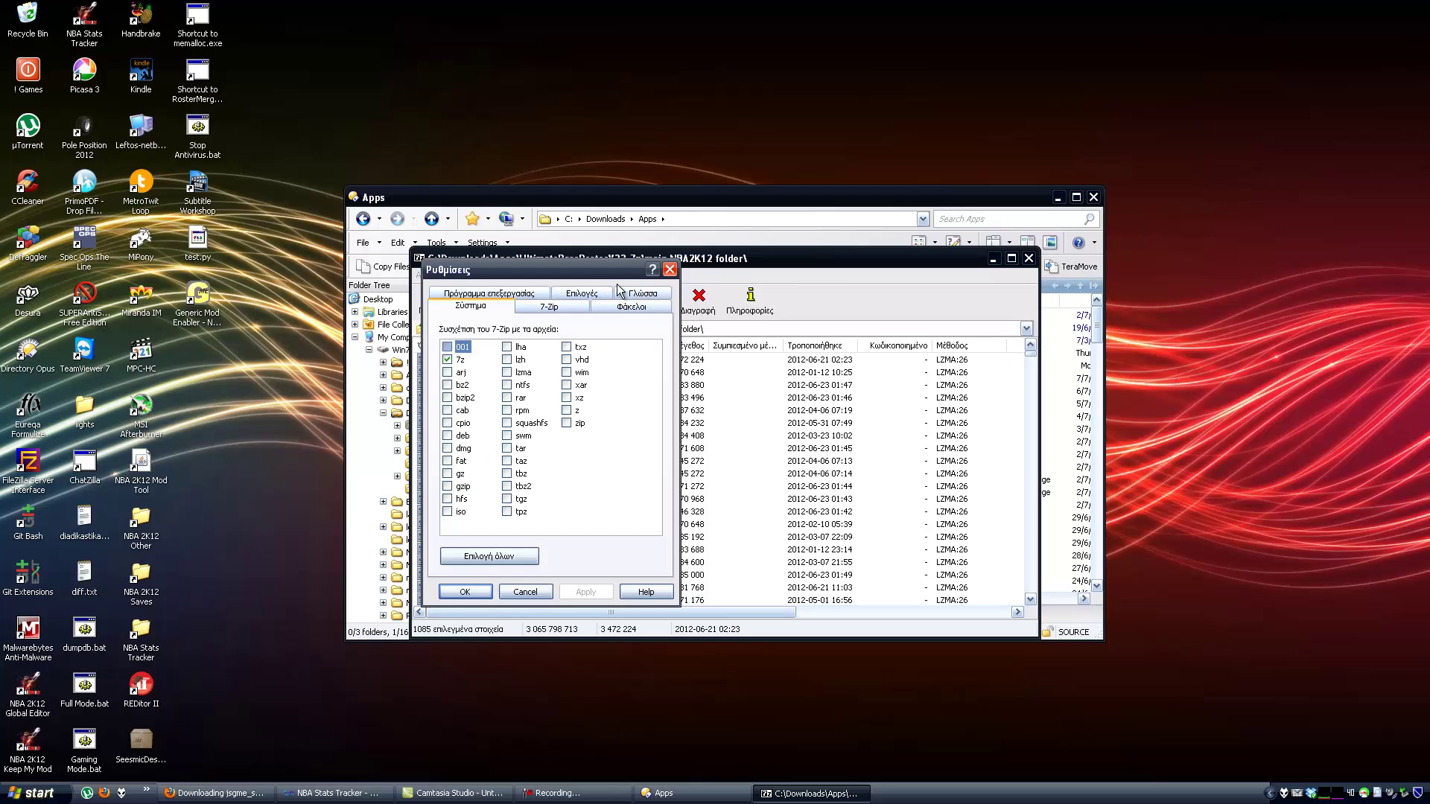
left_click(642, 292)
left_click(504, 354)
scroll(500, 395, "up", 5)
scroll(501, 406, "up", 1)
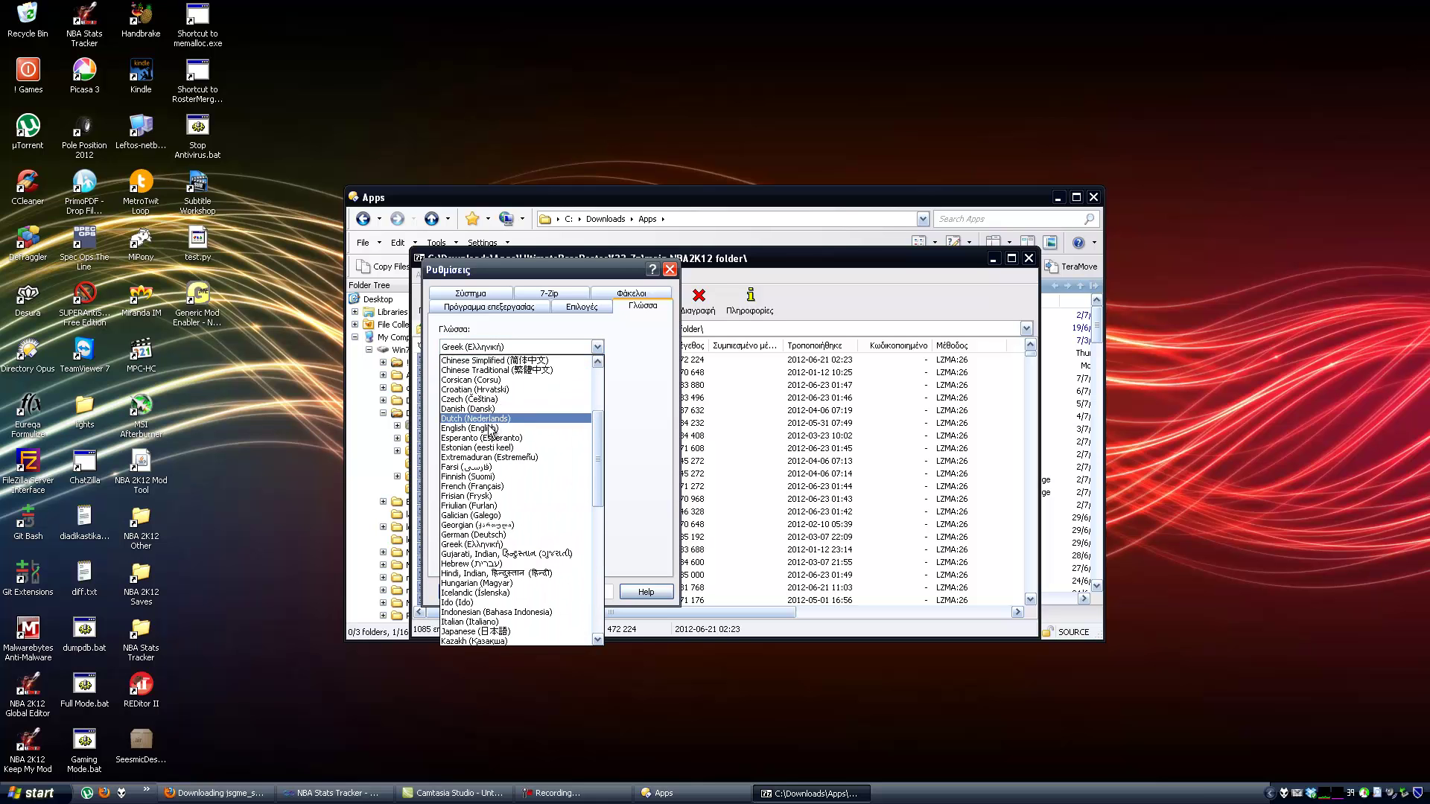
left_click(500, 427)
left_click(484, 591)
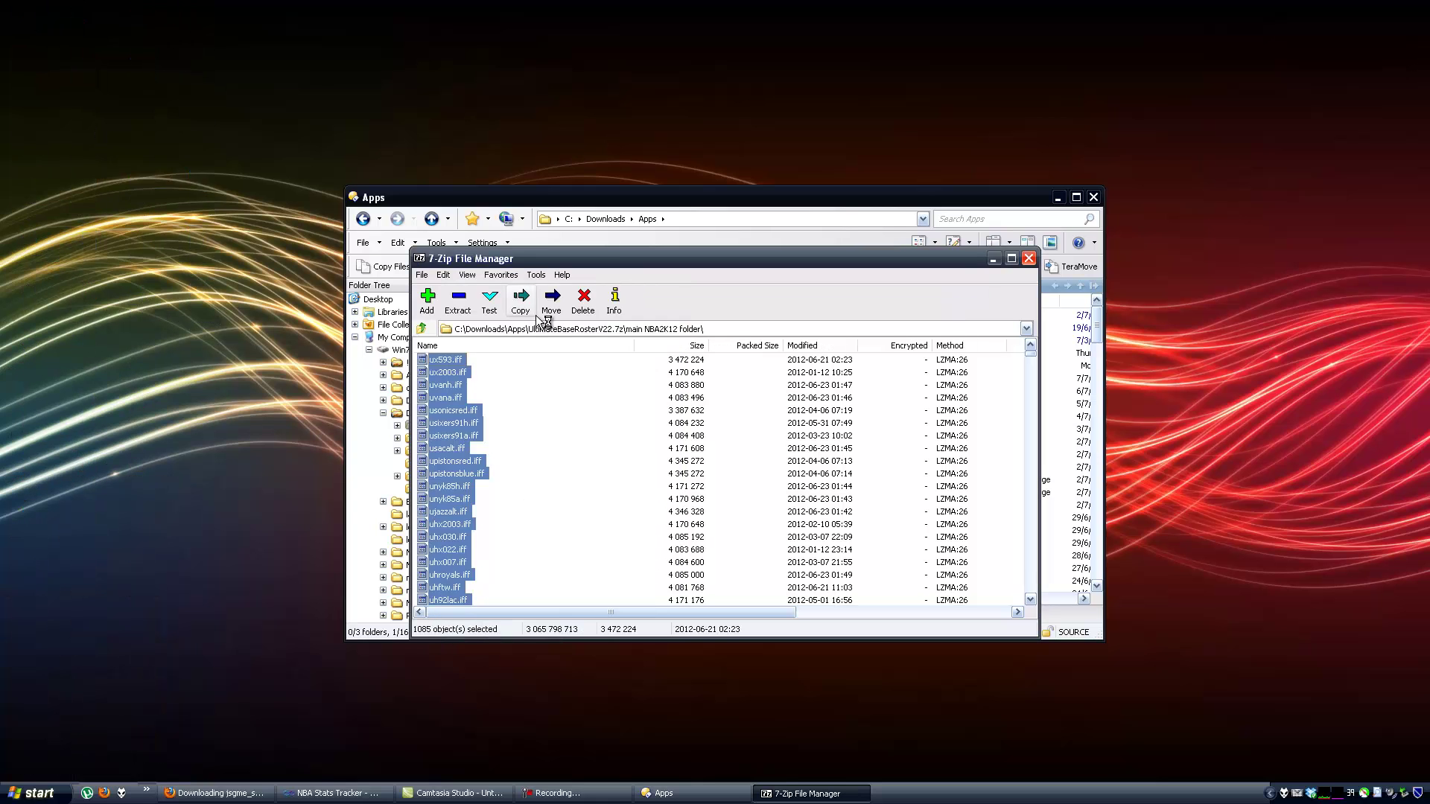
Step: Start extracting the selected roster files and browse to D:\Games\NBA 2K12\MODS as the destination
left_click(459, 301)
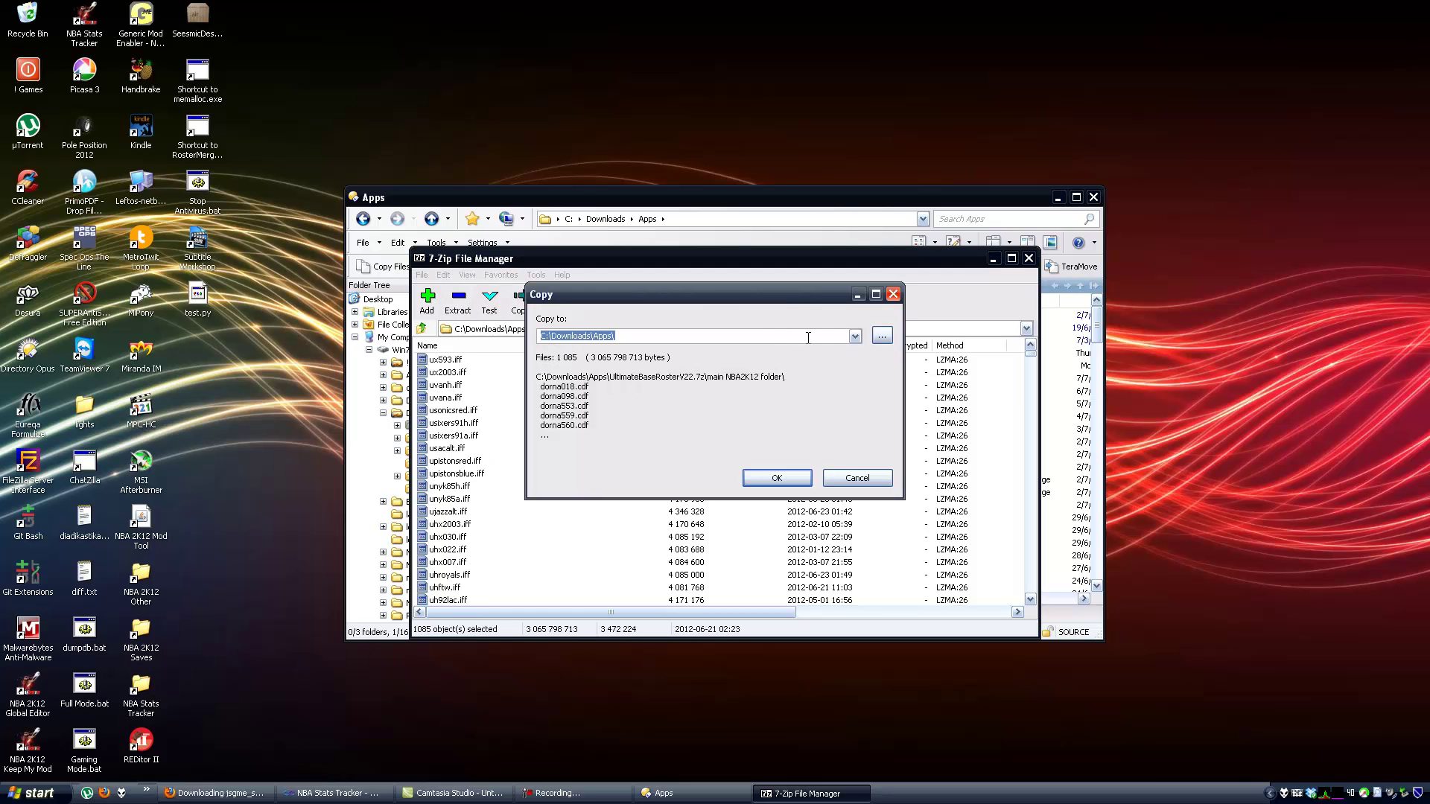
left_click(882, 339)
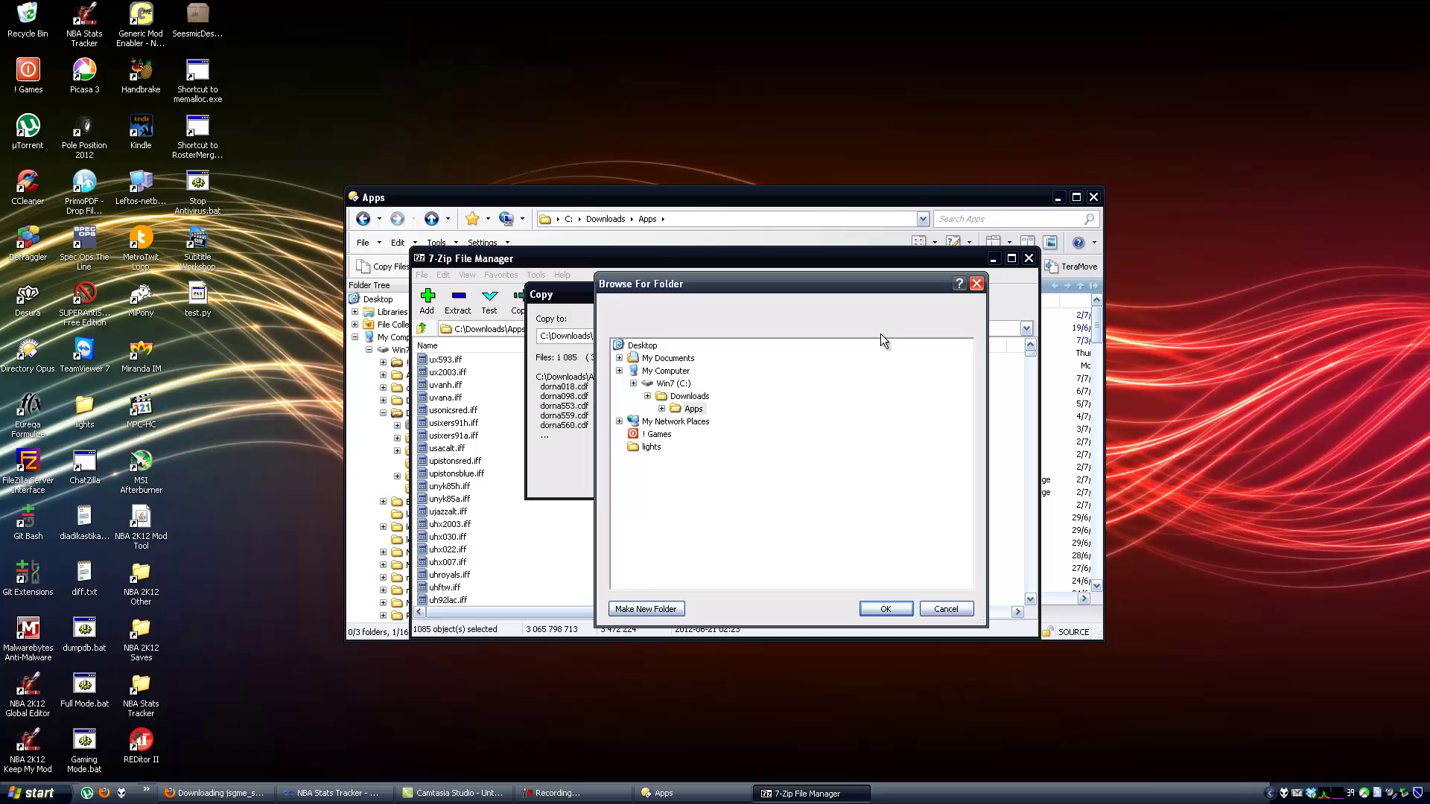
left_click(633, 384)
left_click(634, 396)
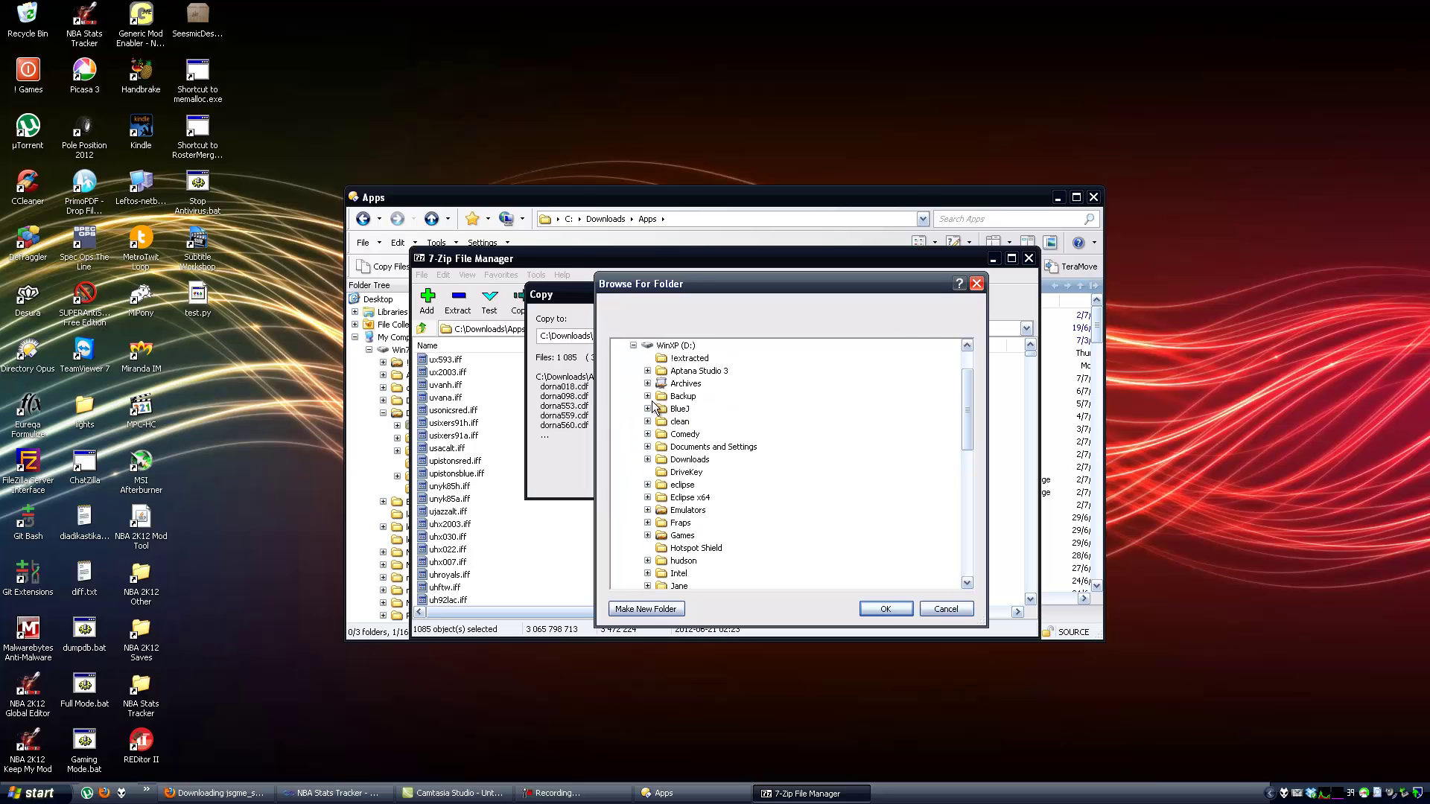
left_click(647, 535)
scroll(659, 484, "down", 5)
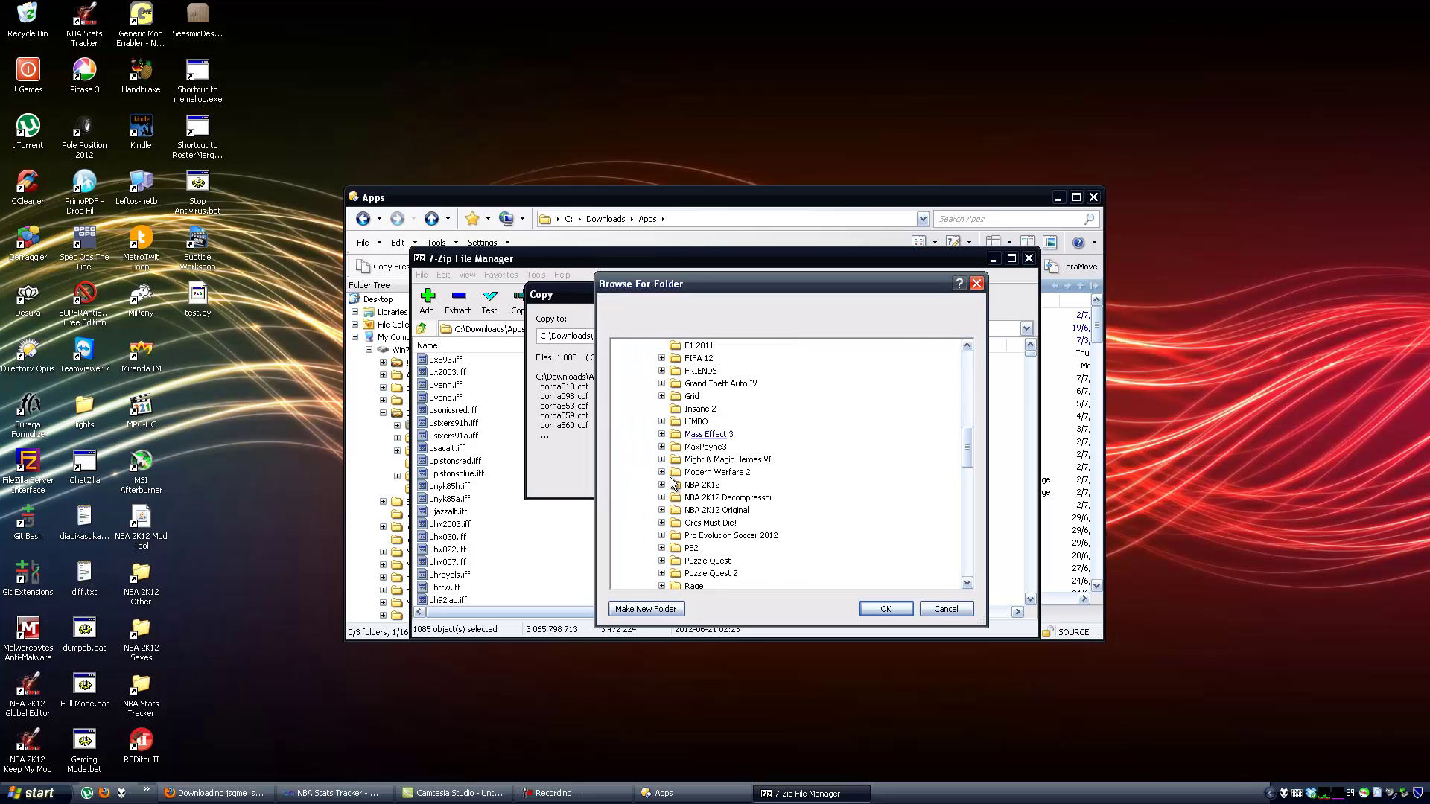
left_click(660, 485)
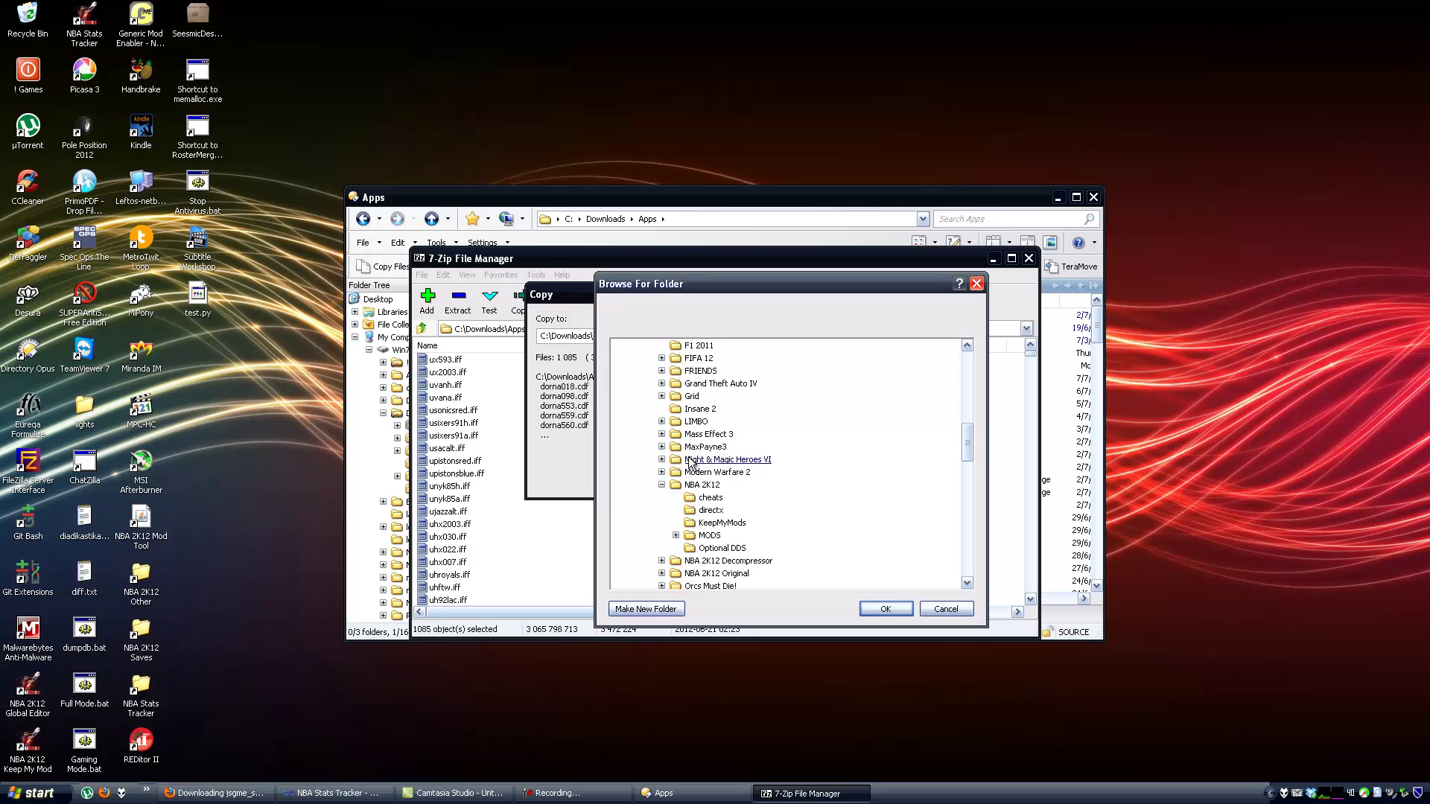
left_click(660, 407)
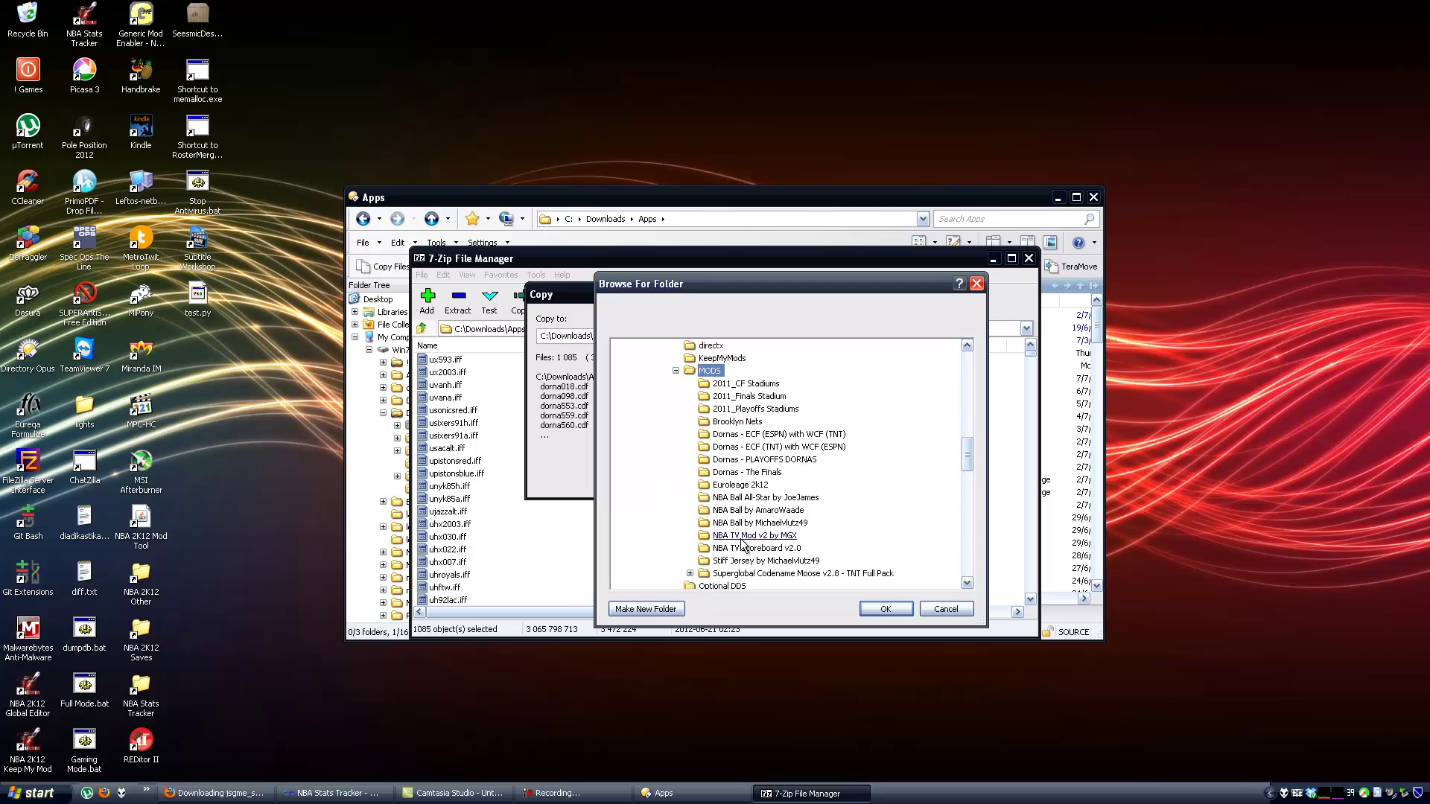
double_click(707, 542)
Step: Create a destination subfolder named "Ultimate Base Roster v22" inside MODS and extract the files into it
left_click(664, 607)
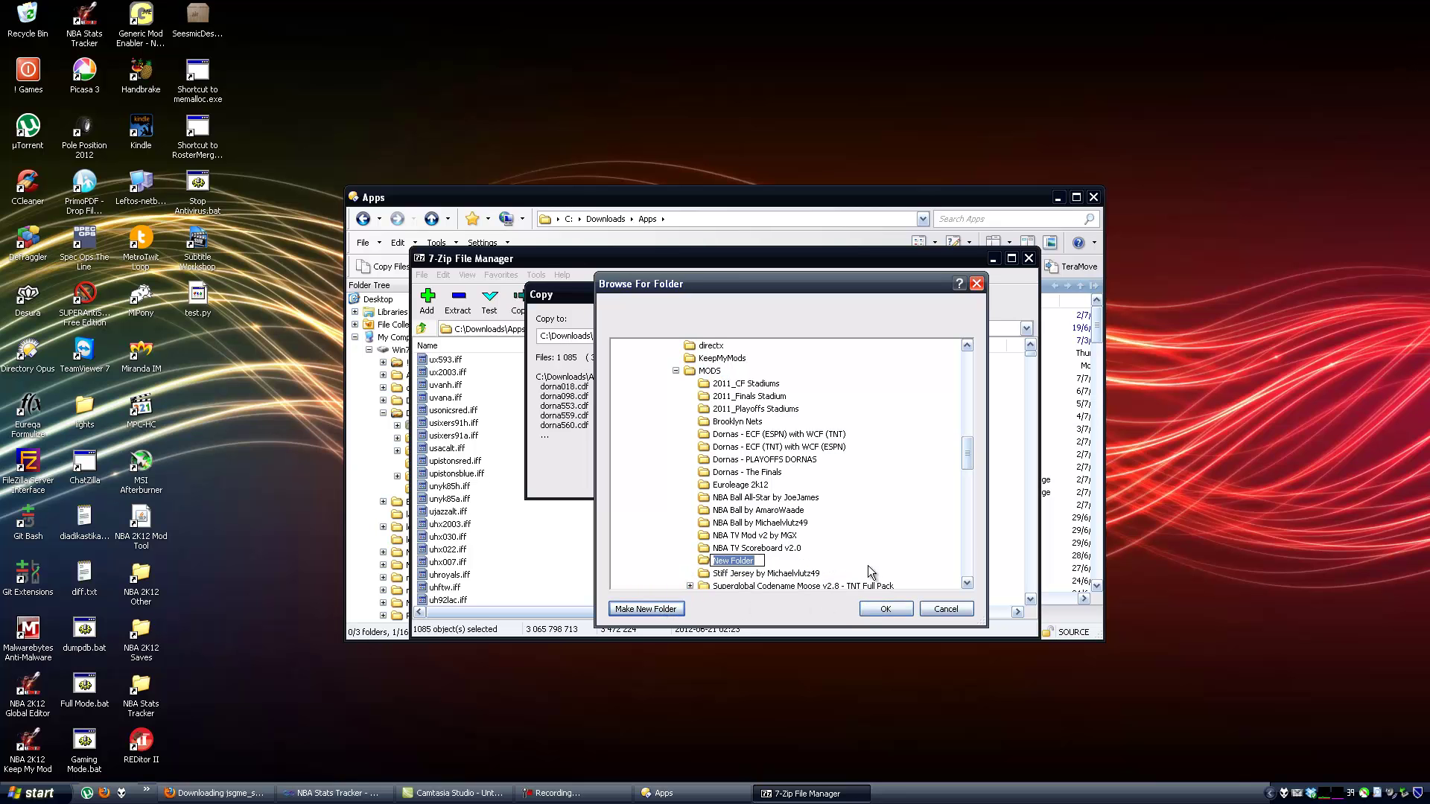
type("Ultimate Base Roster v22")
key("Return")
left_click(885, 609)
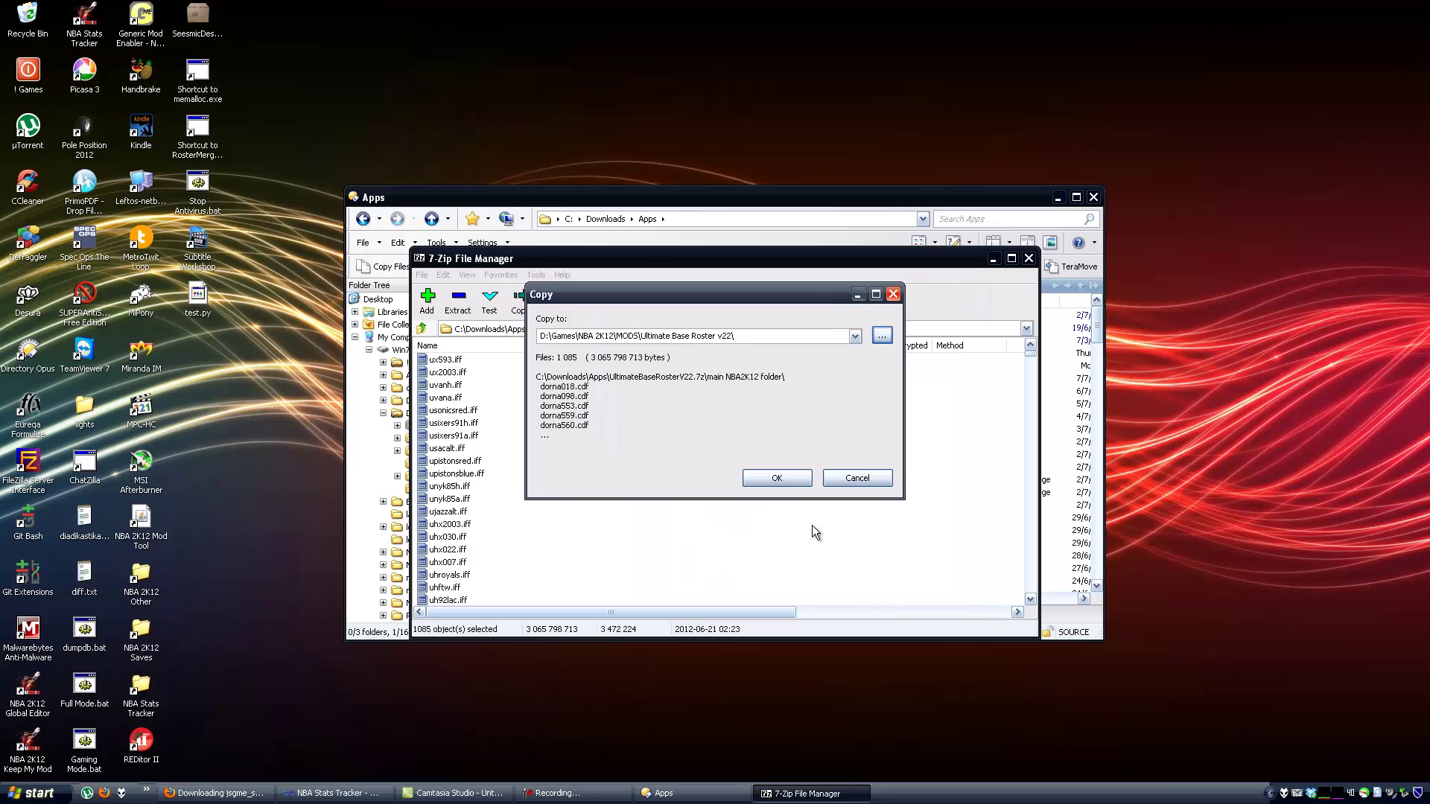
left_click(777, 478)
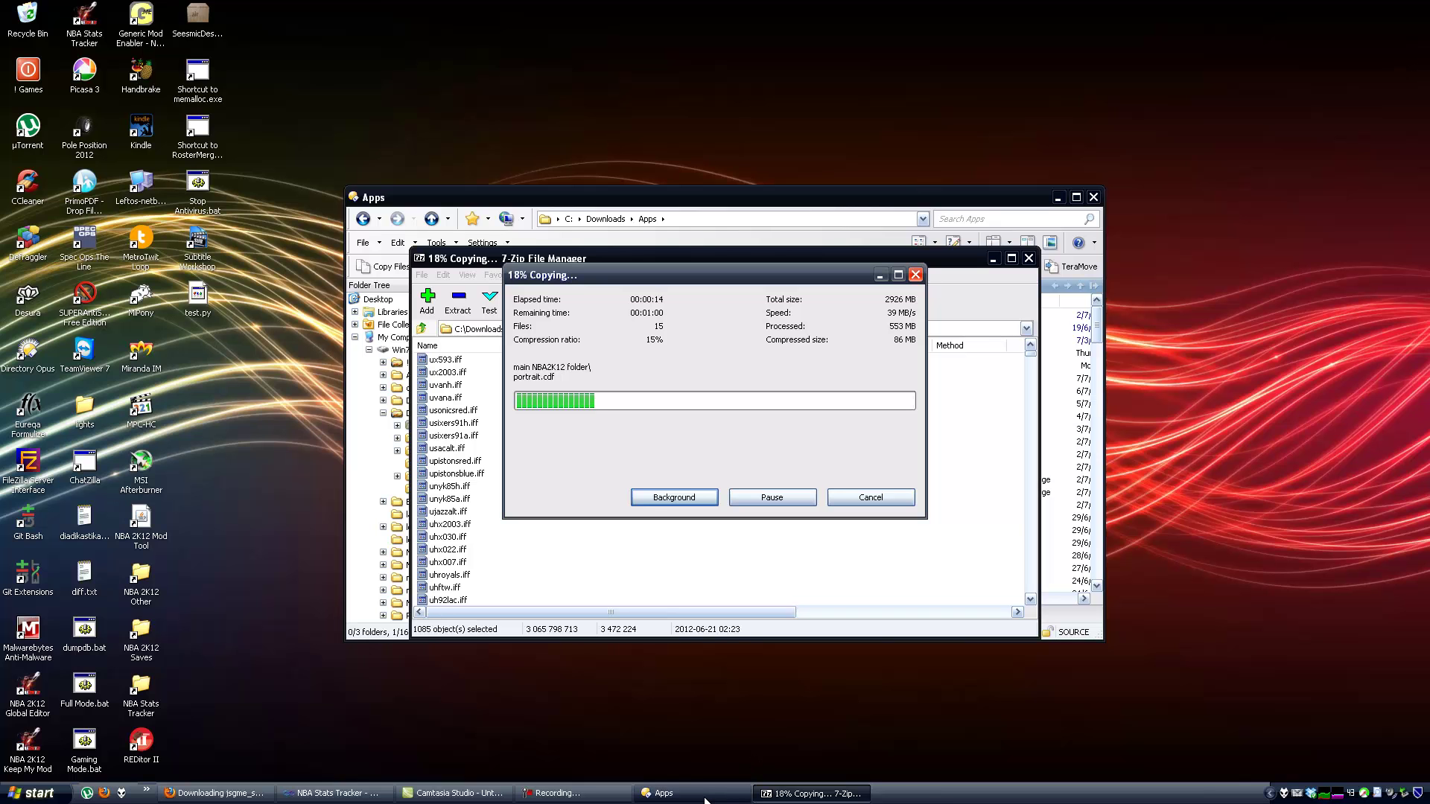
Step: Open D:\Games\NBA 2K12\MODS in a new file manager window and move the window aside to view its mod folders
key("super")
left_click(198, 471)
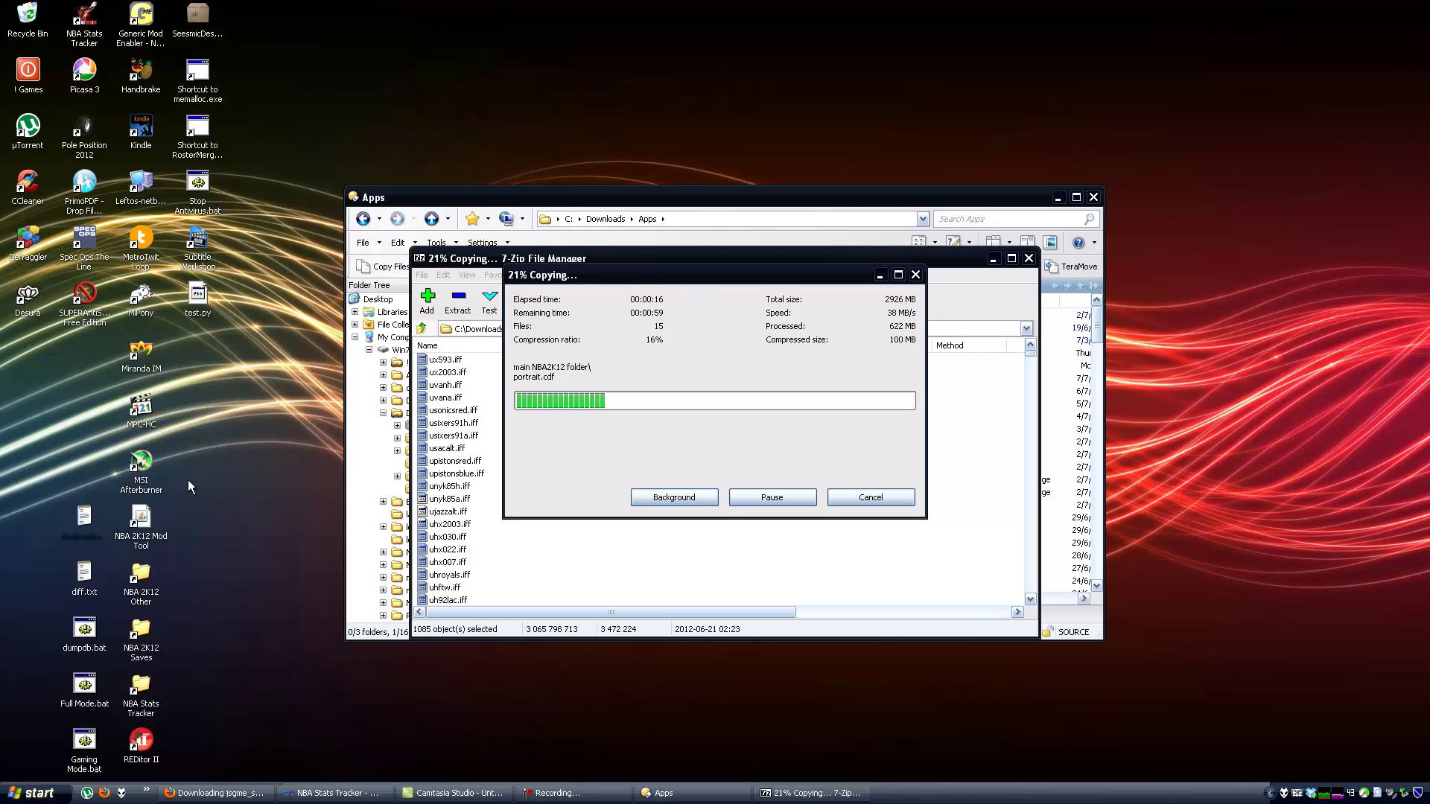
double_click(624, 411)
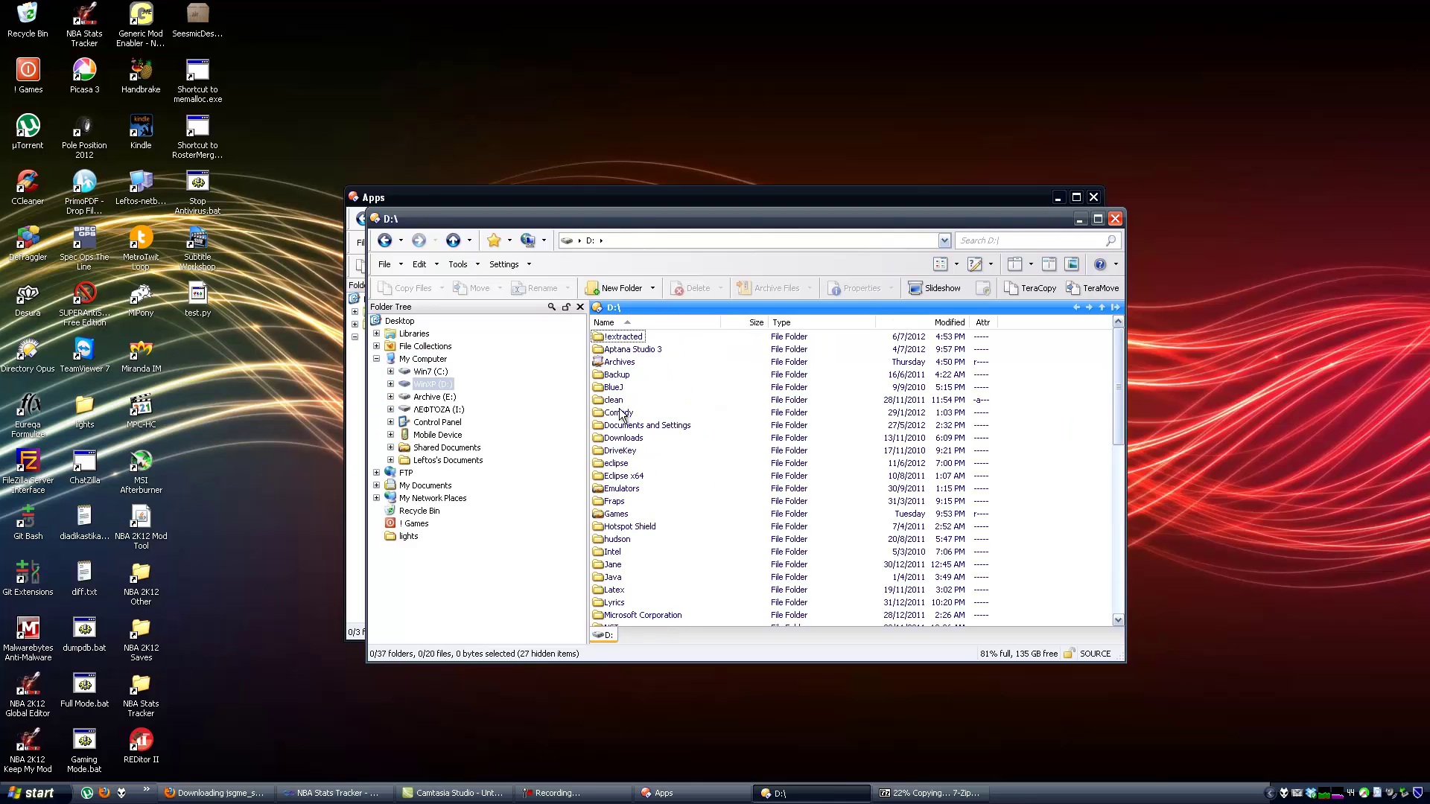
double_click(612, 515)
scroll(631, 426, "down", 10)
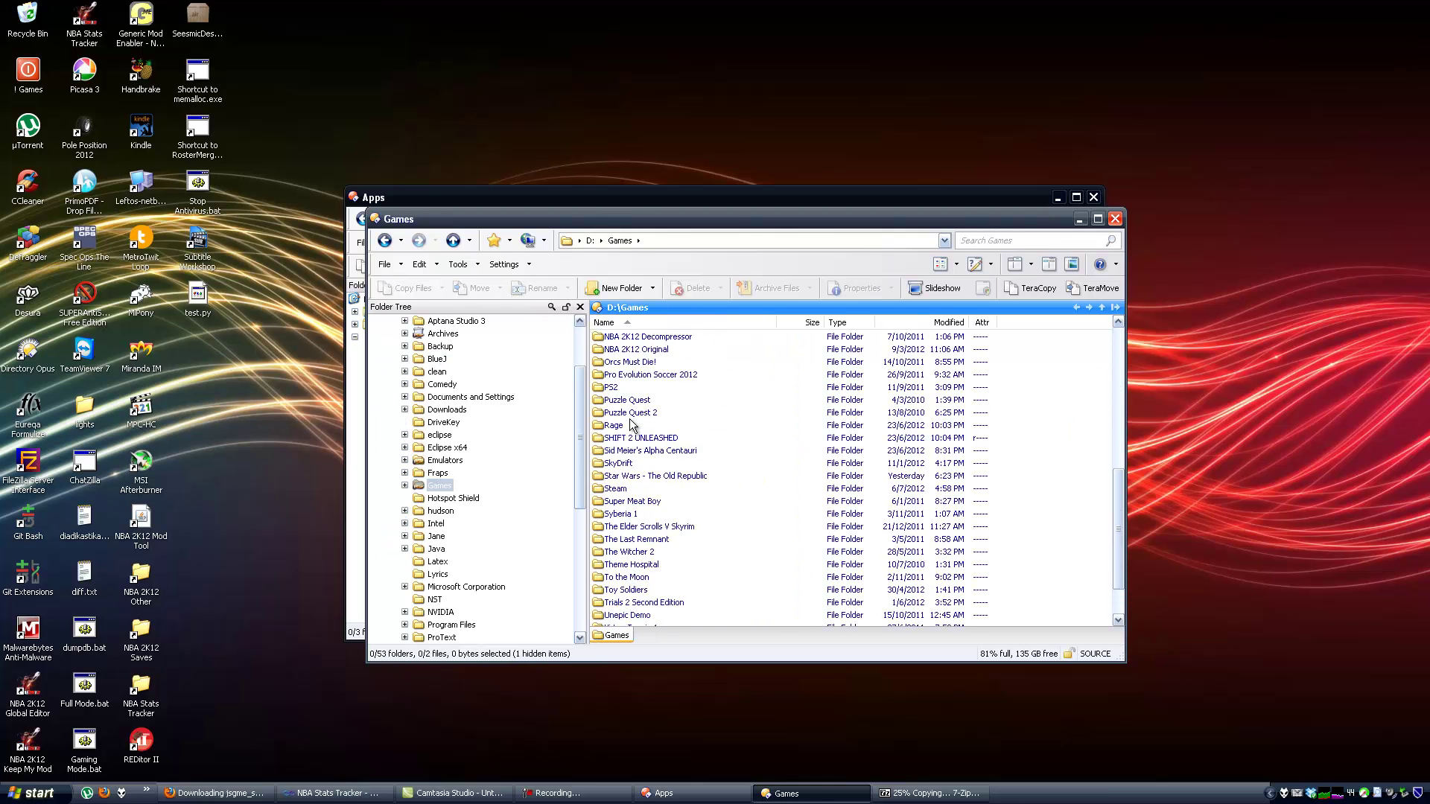
scroll(631, 426, "up", 1)
double_click(624, 374)
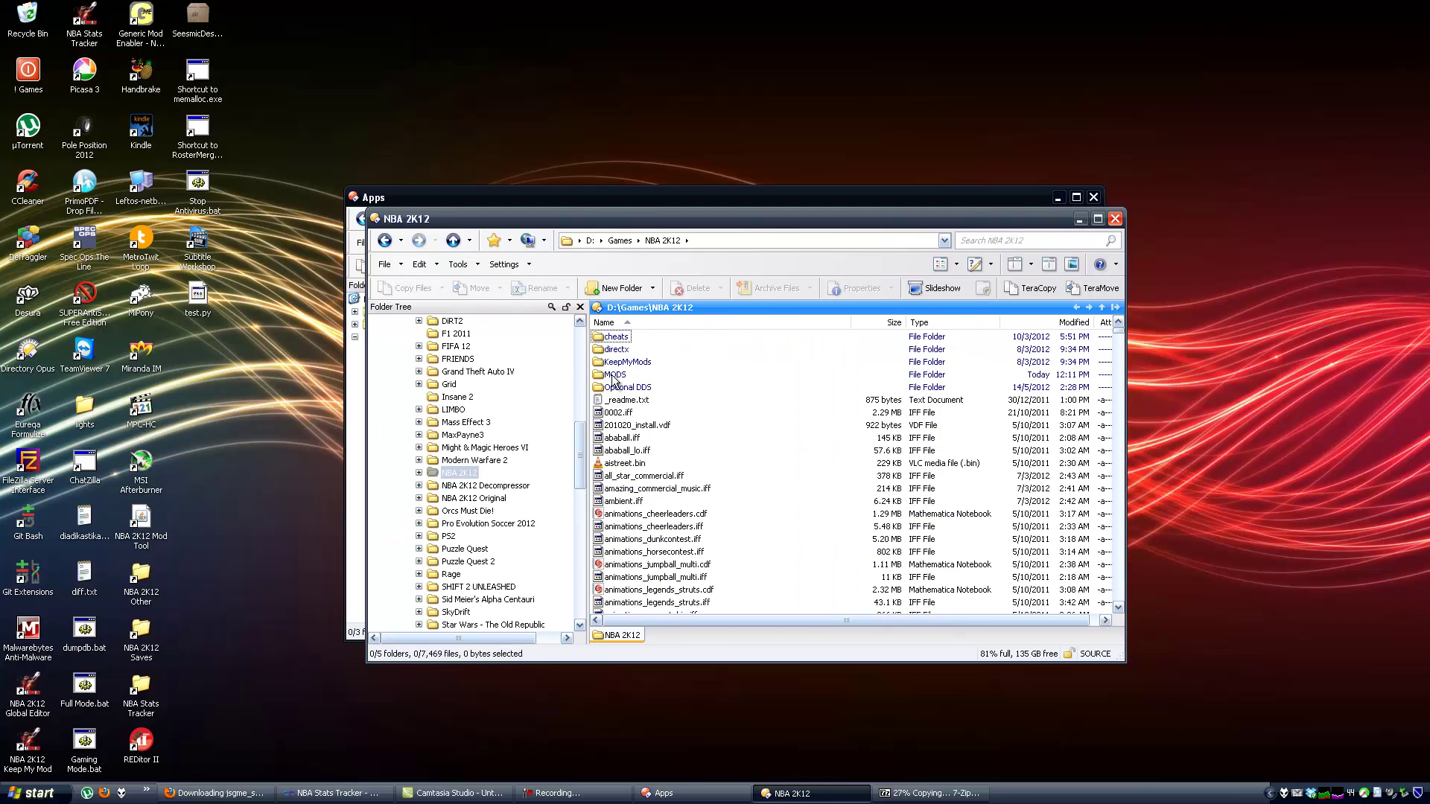
double_click(614, 374)
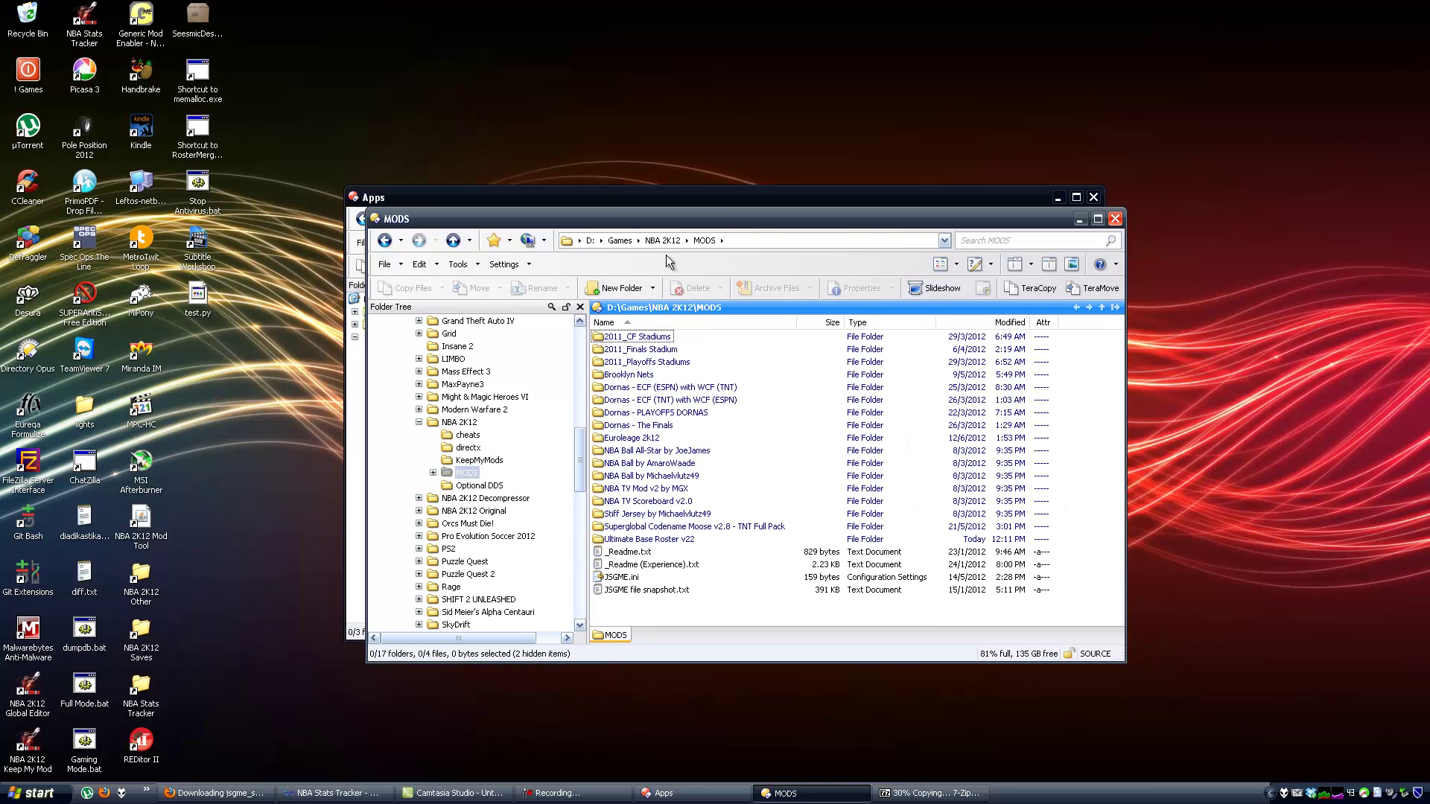
left_click_drag(640, 217, 915, 297)
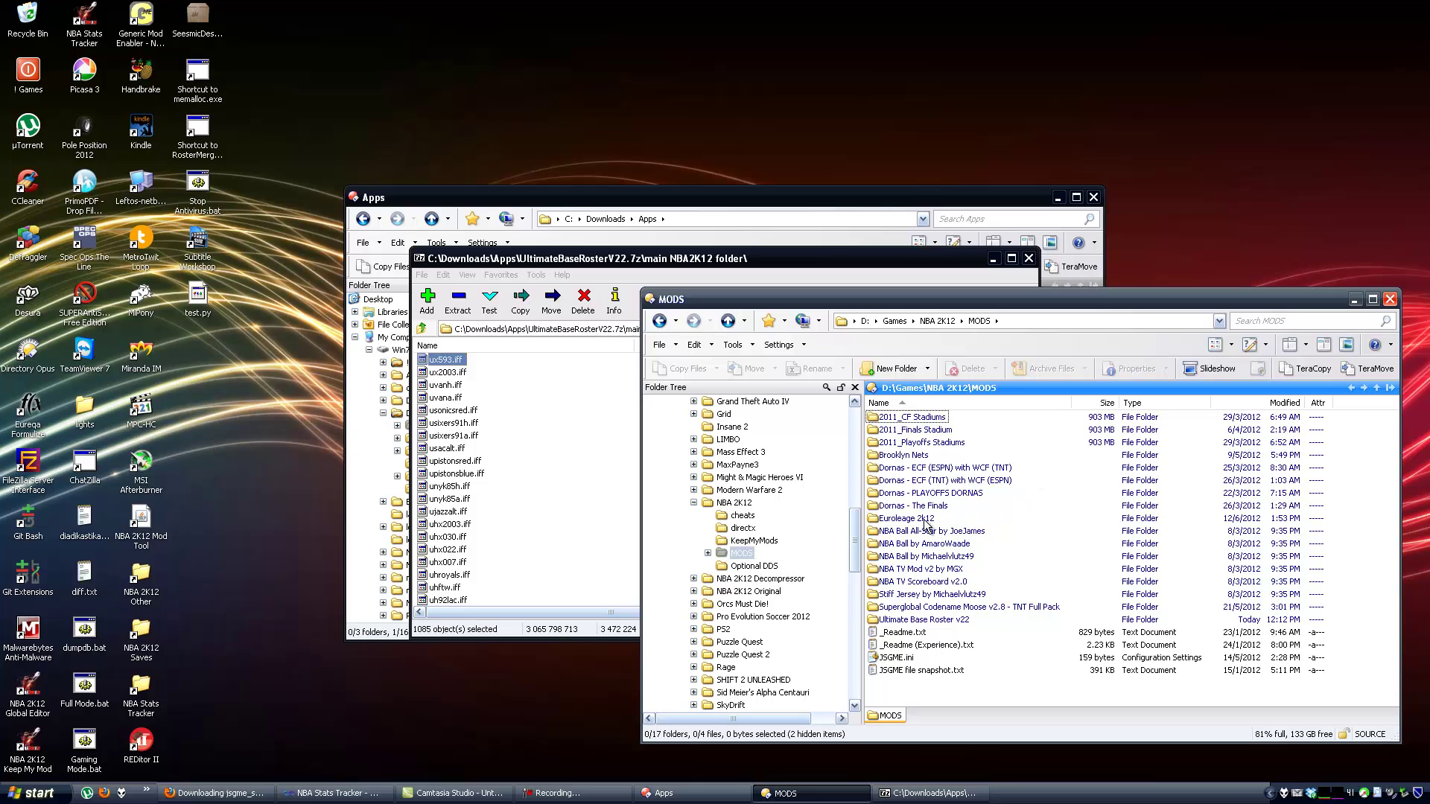
Step: Launch Generic Mod Enabler from the desktop and start enabling the available "Ultimate Base Roster v22" mod
mouse_move(926, 525)
double_click(136, 33)
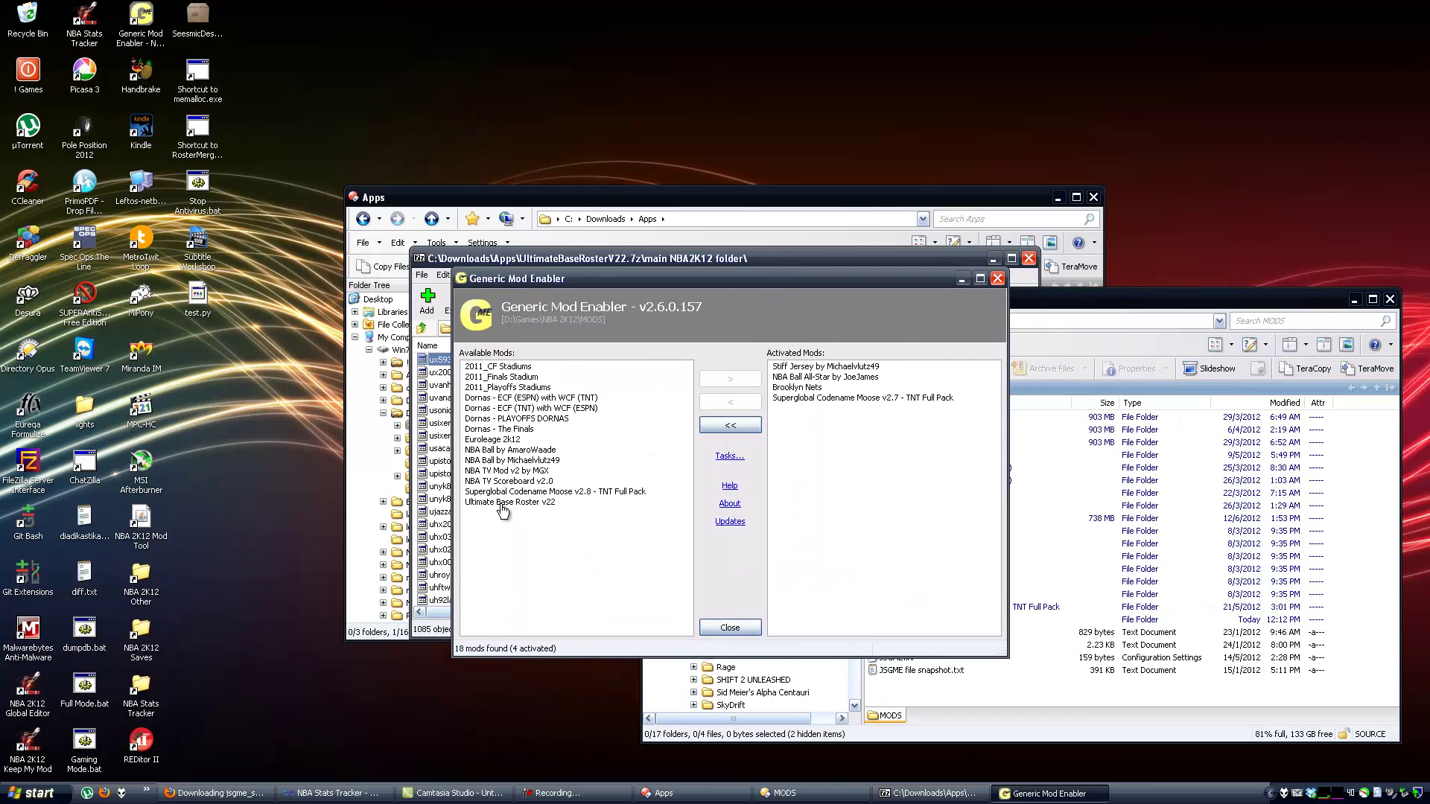
left_click(507, 504)
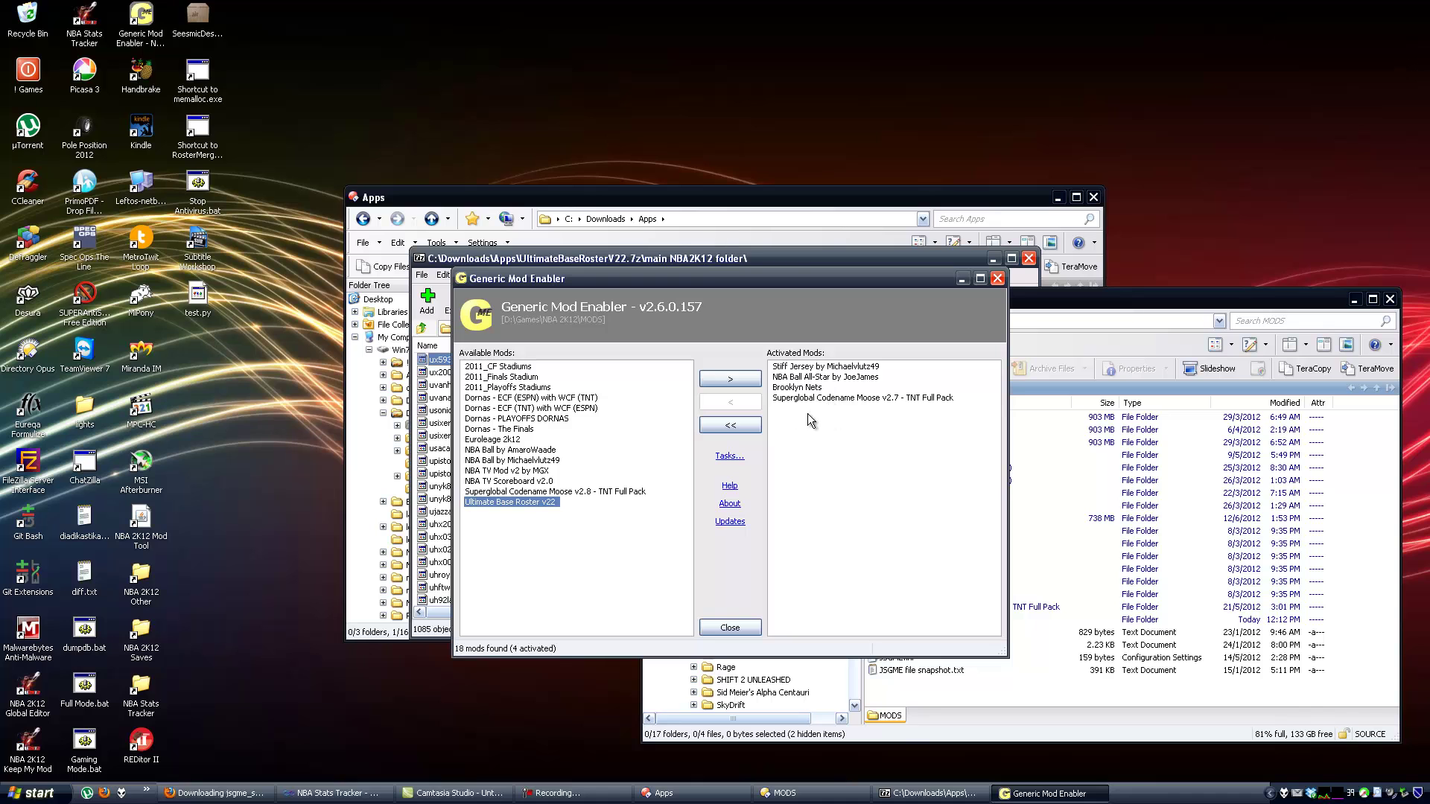
left_click(721, 383)
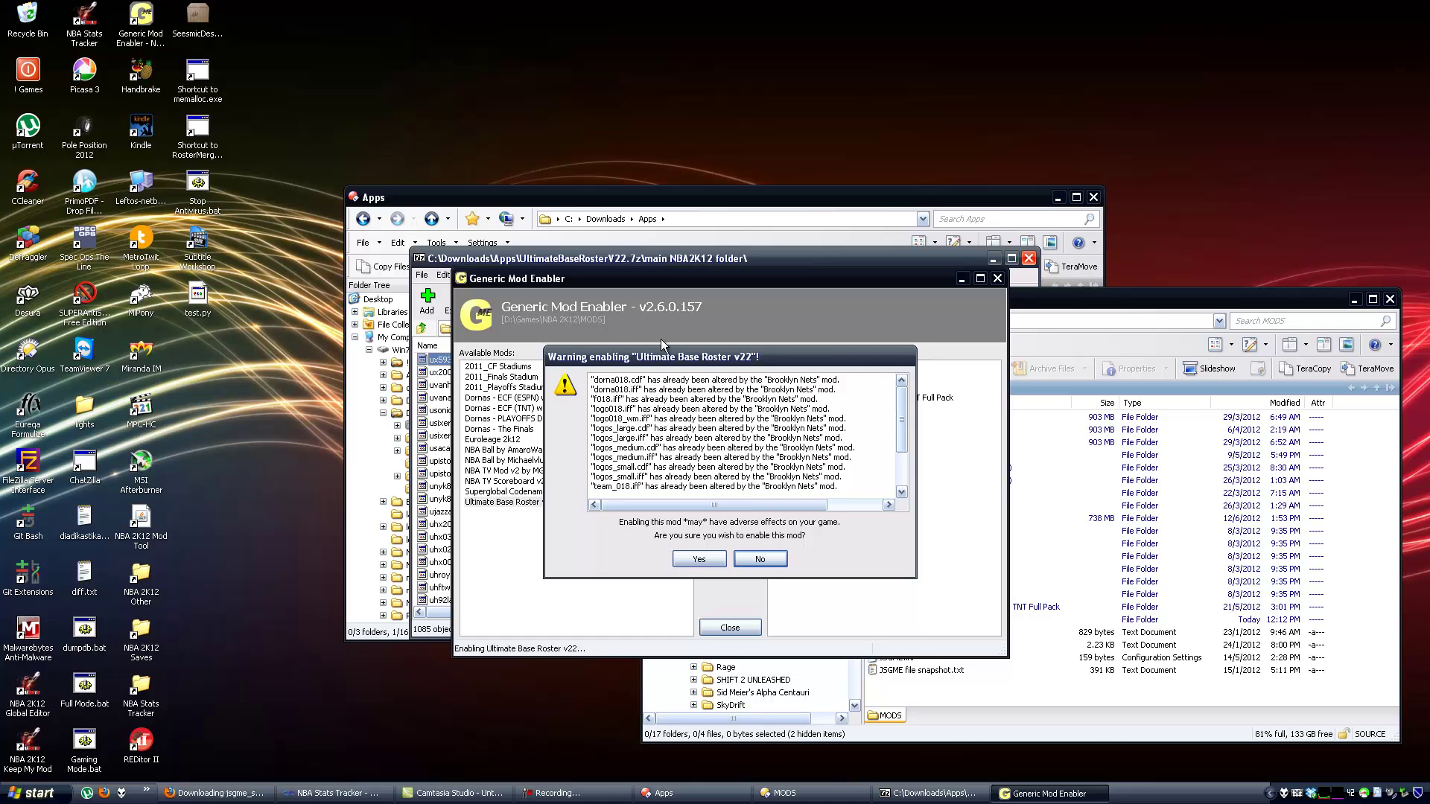
Step: Review the list of files already altered by other mods, and confirm enabling "Ultimate Base Roster v22" anyway
scroll(900, 412, "down", 2)
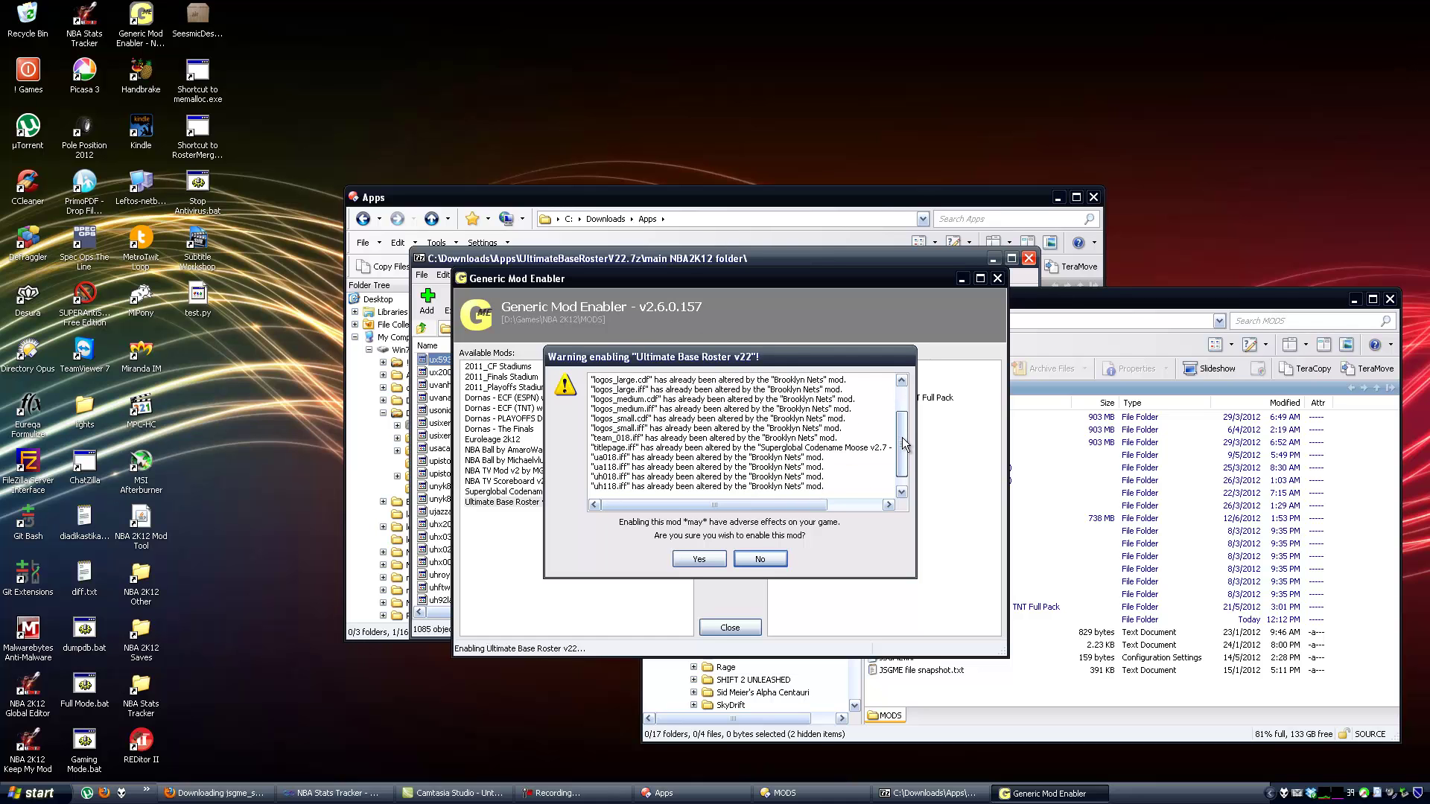
scroll(900, 417, "up", 2)
left_click_drag(900, 404, 902, 432)
left_click_drag(731, 354, 716, 394)
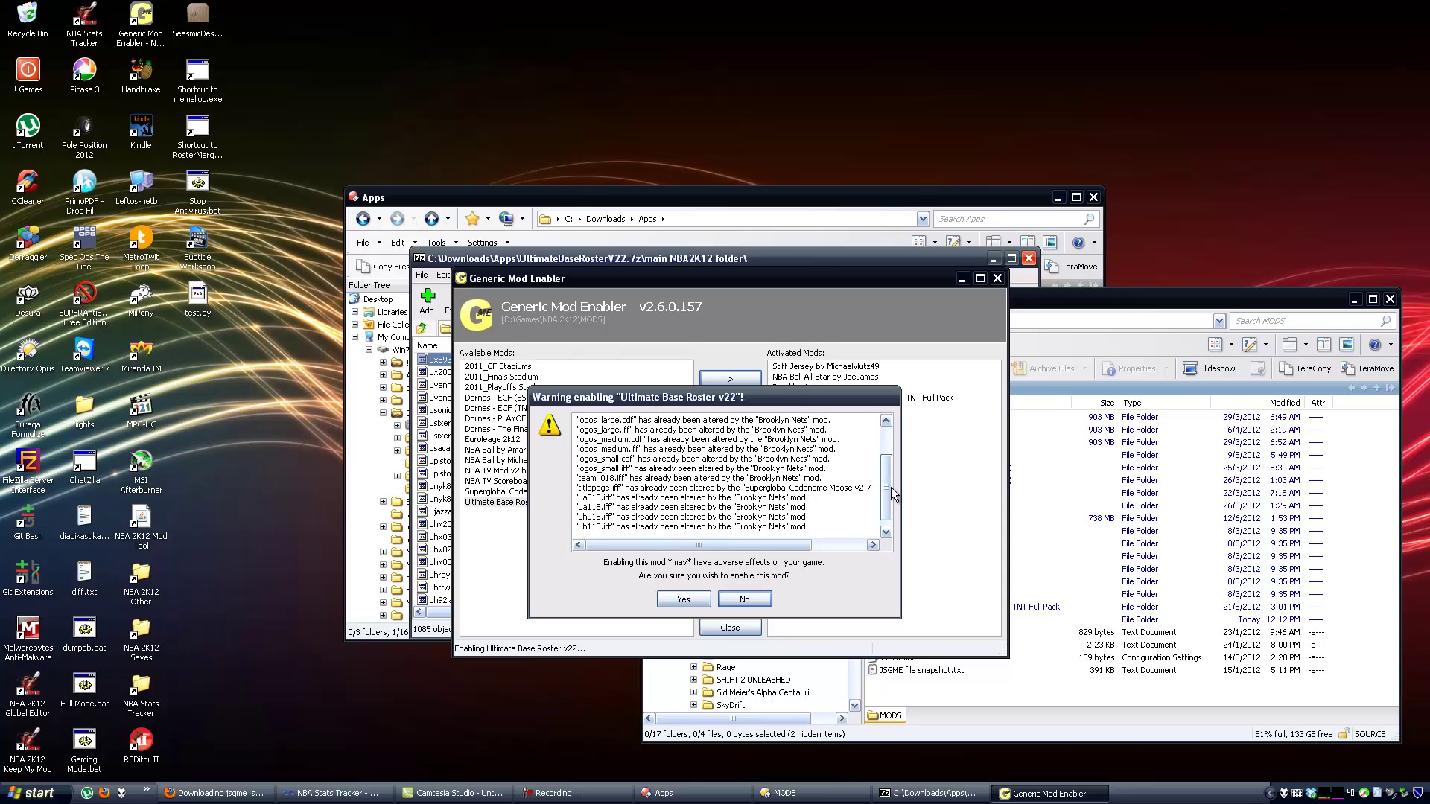
left_click_drag(891, 488, 890, 503)
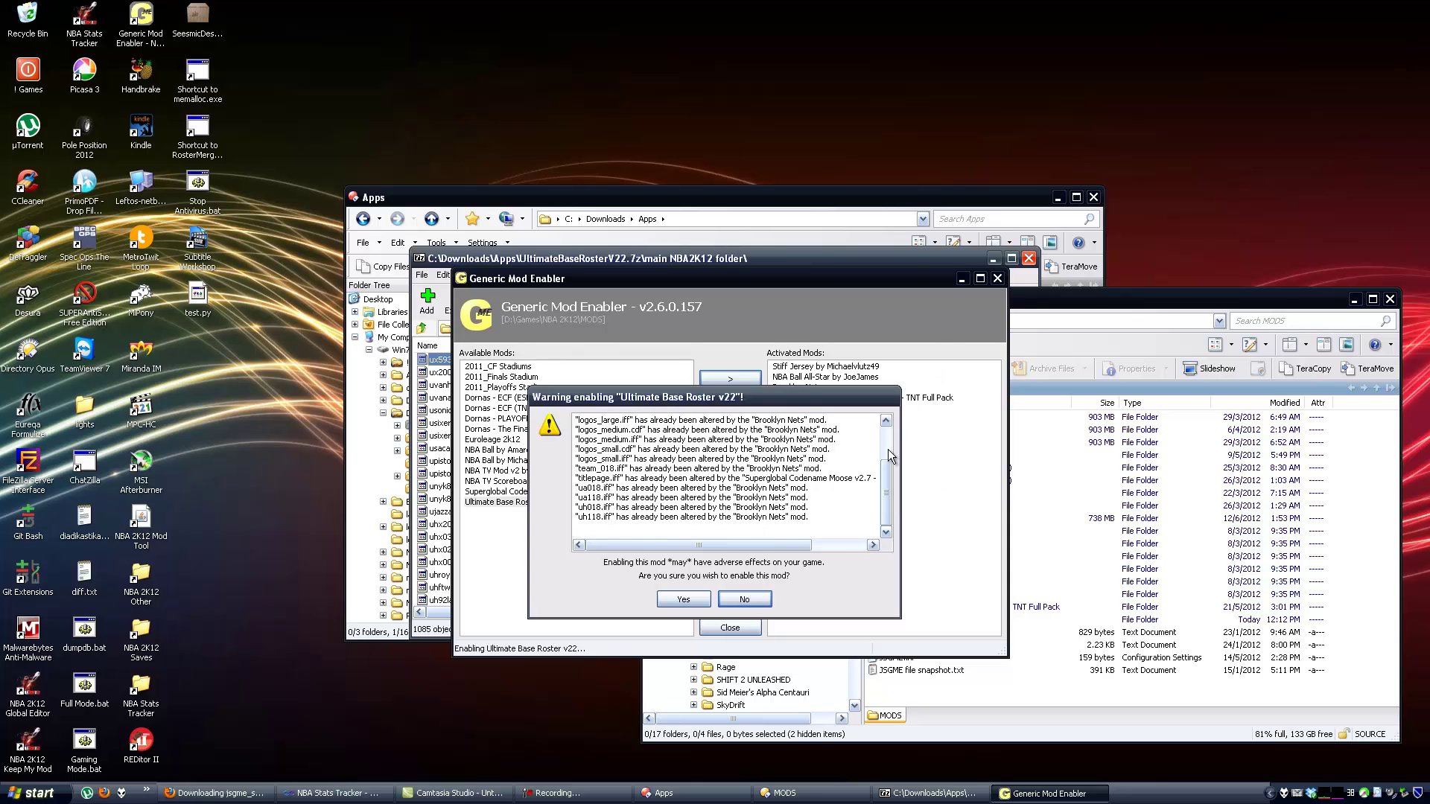
left_click_drag(884, 489, 878, 447)
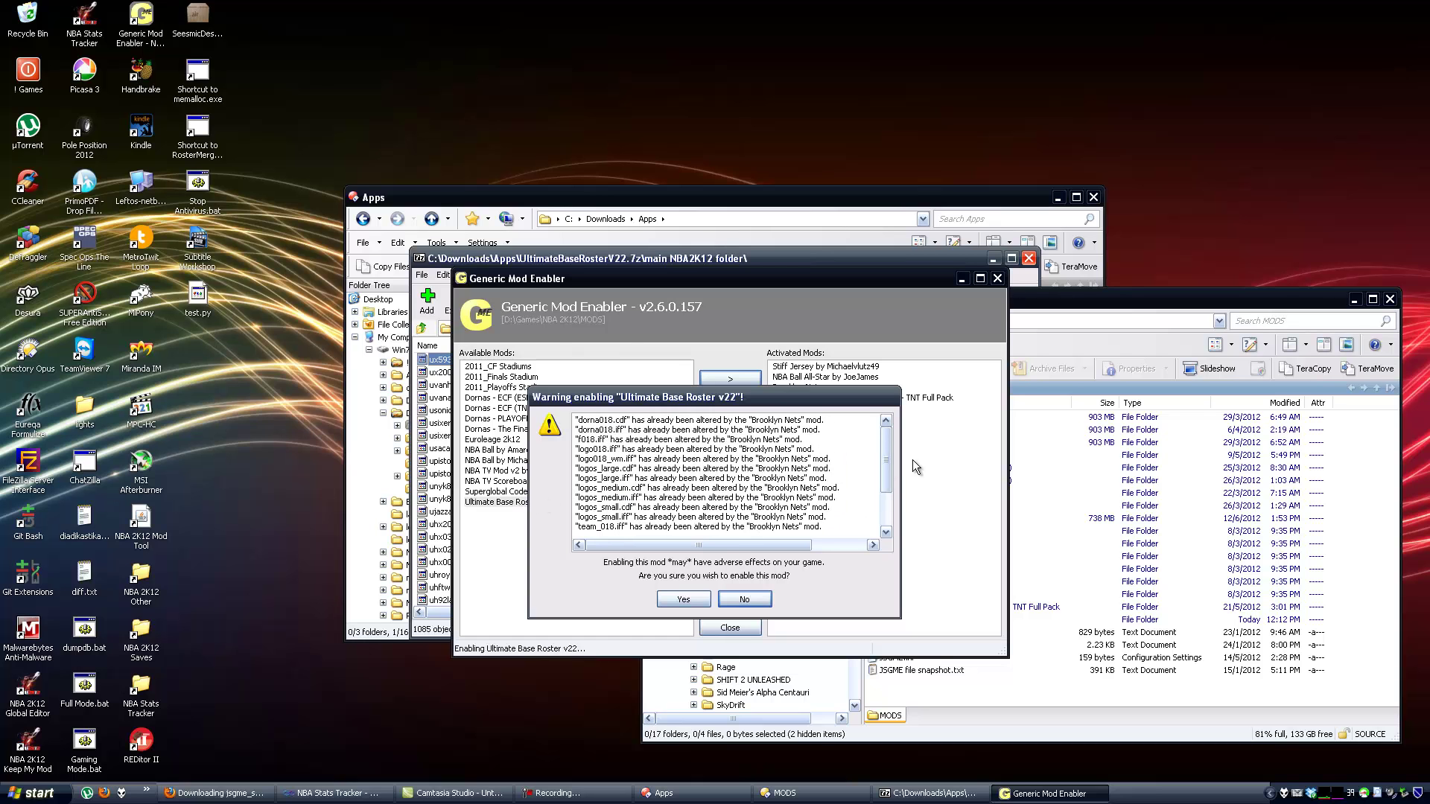
left_click_drag(891, 450, 886, 486)
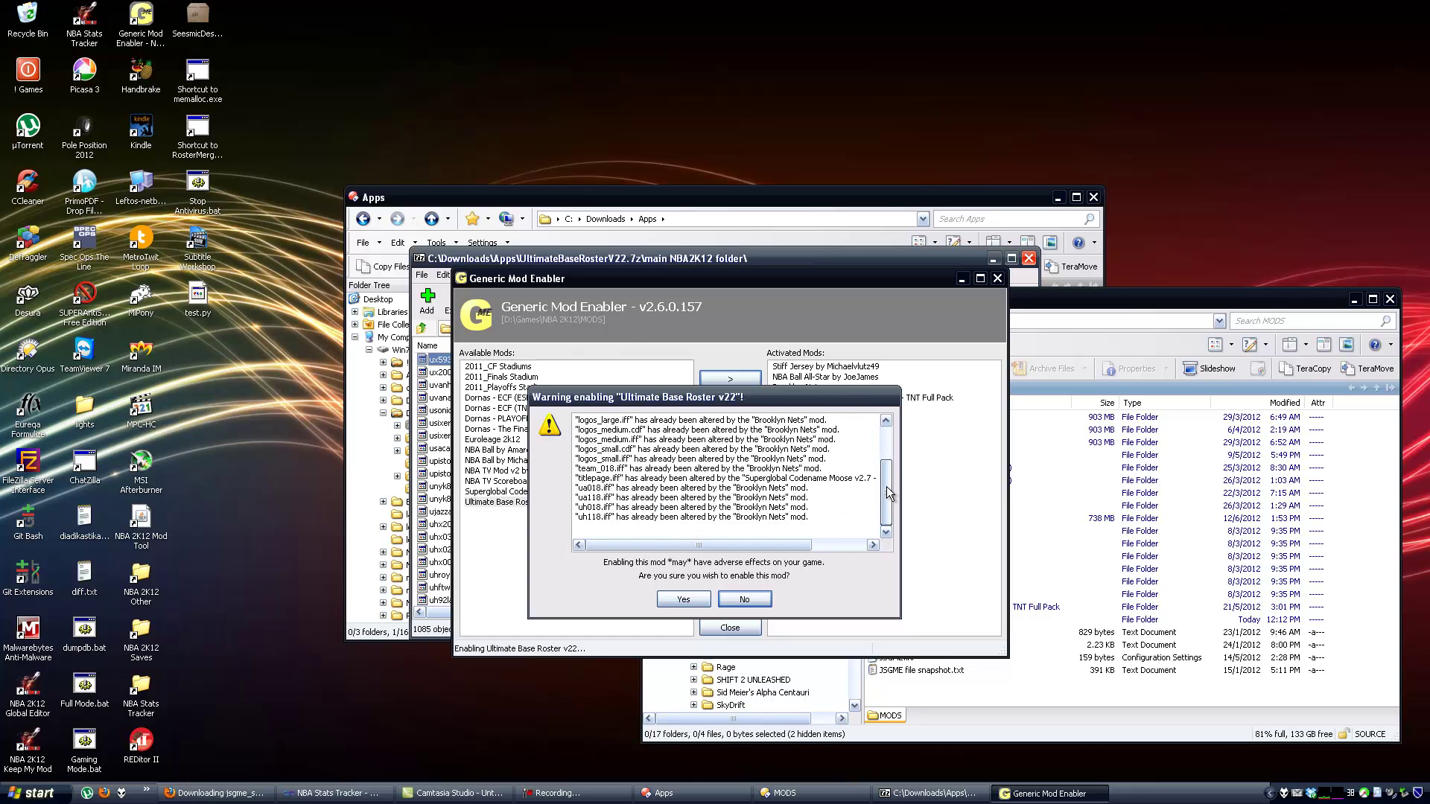
left_click_drag(886, 485, 876, 446)
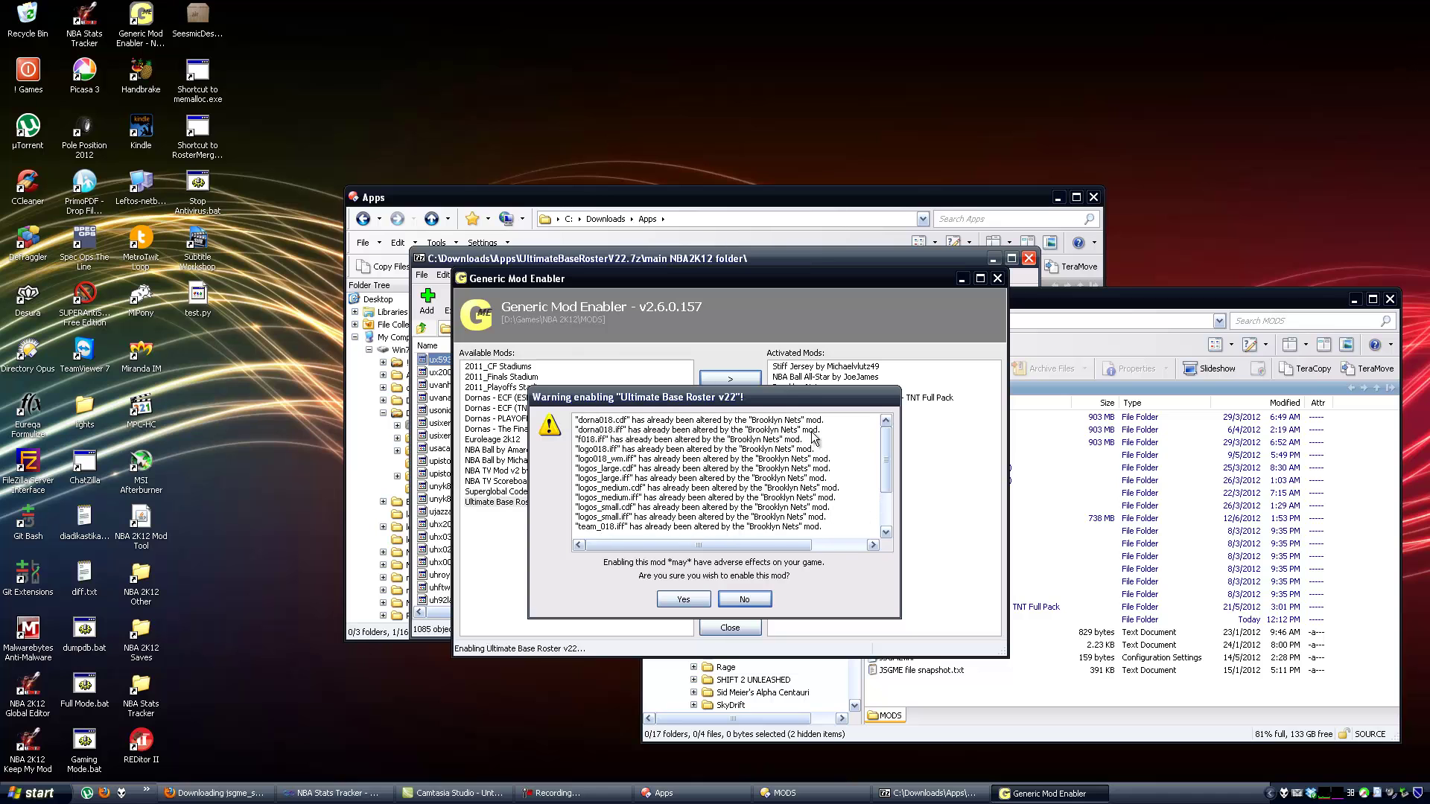
left_click_drag(797, 392, 726, 422)
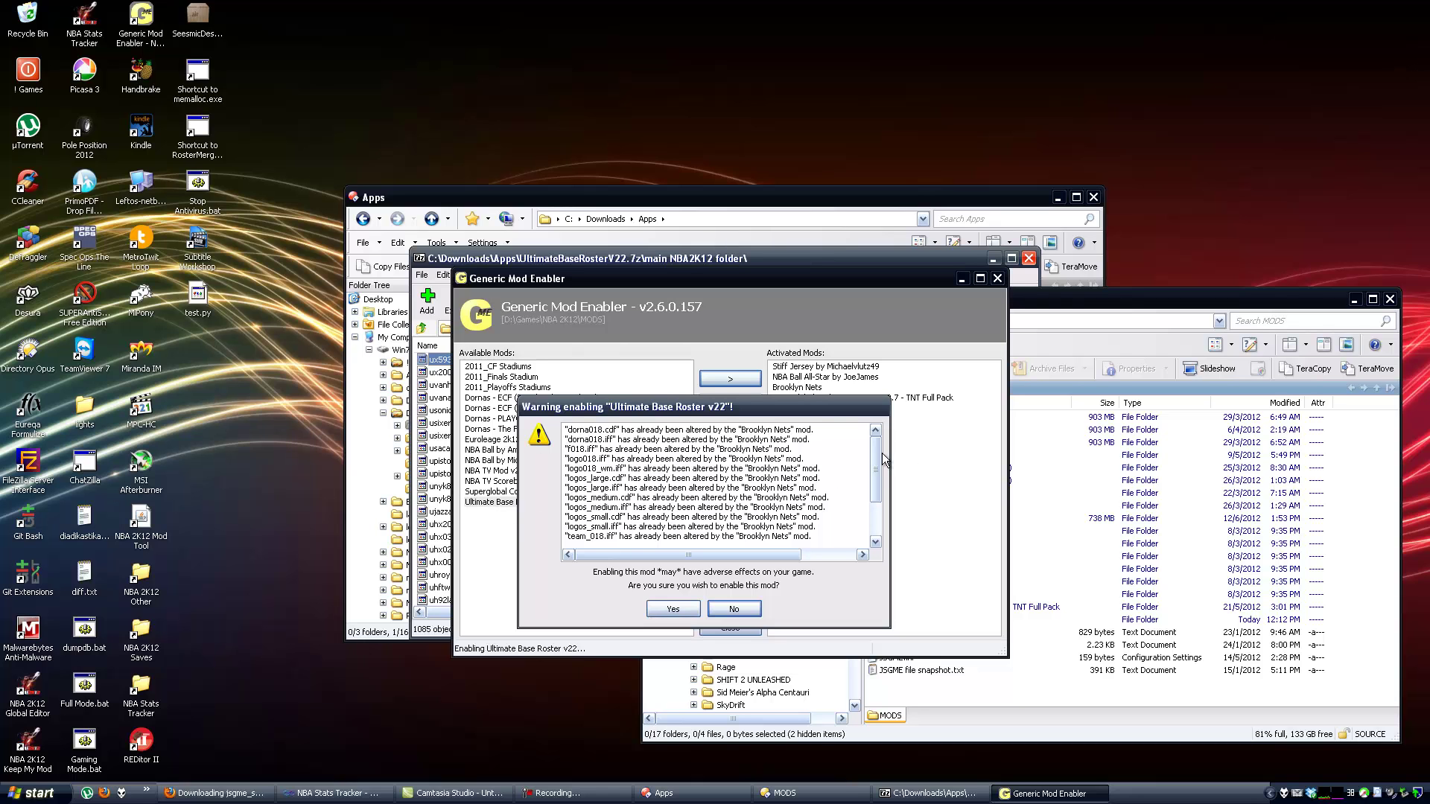
left_click_drag(878, 453, 880, 489)
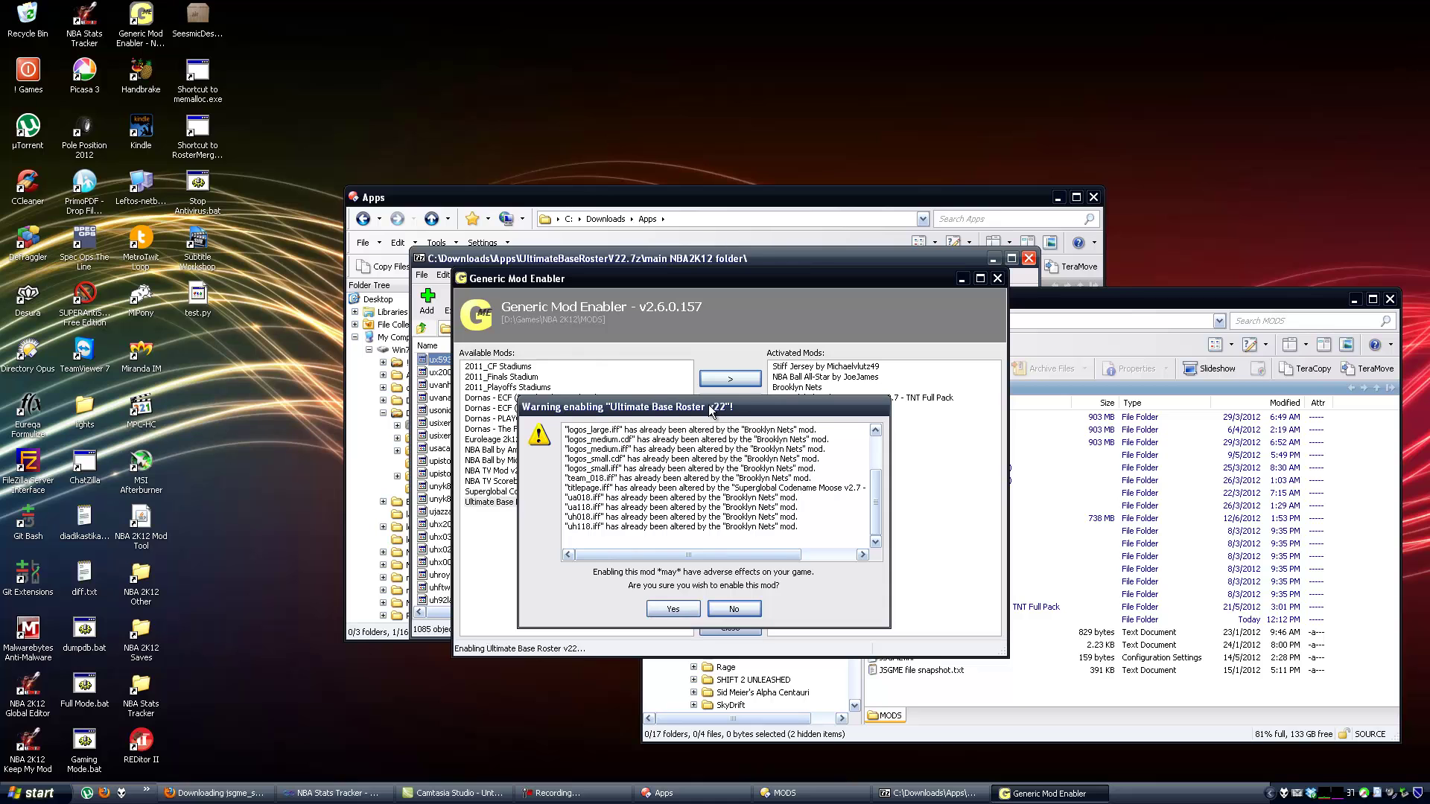
left_click(668, 608)
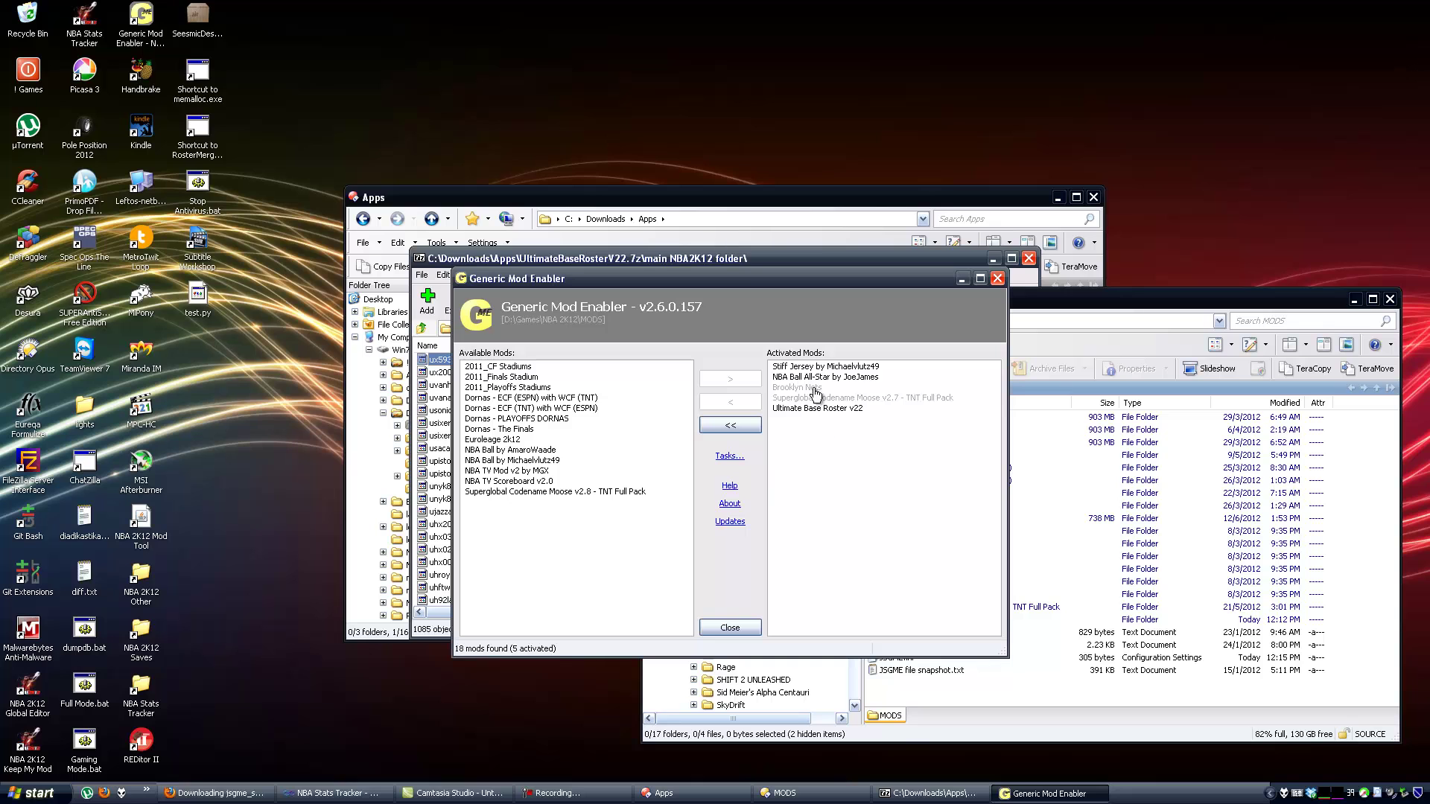
Step: Try to disable the activated "Brooklyn Nets" mod and dismiss the resulting message
left_click(798, 388)
left_click(717, 404)
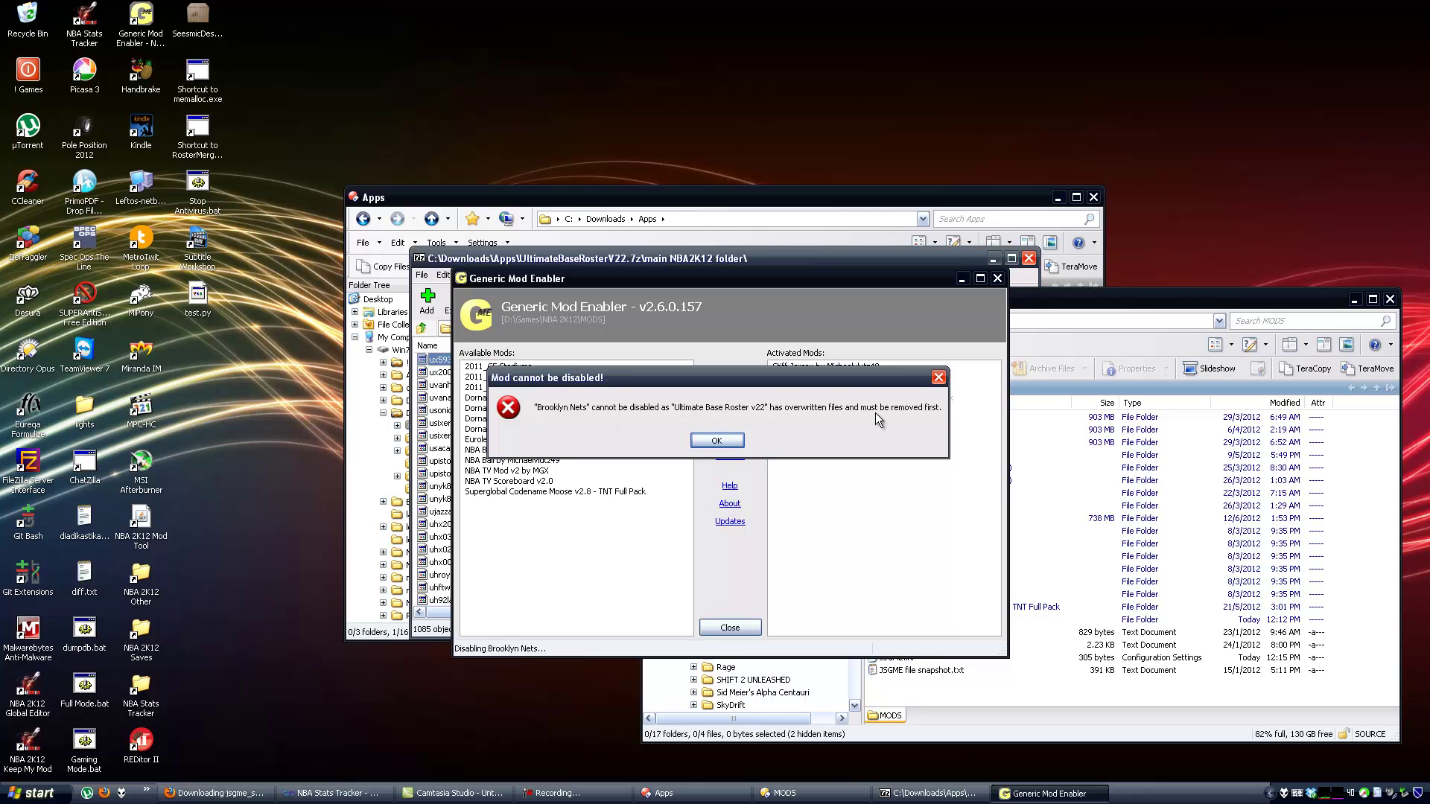
left_click(717, 441)
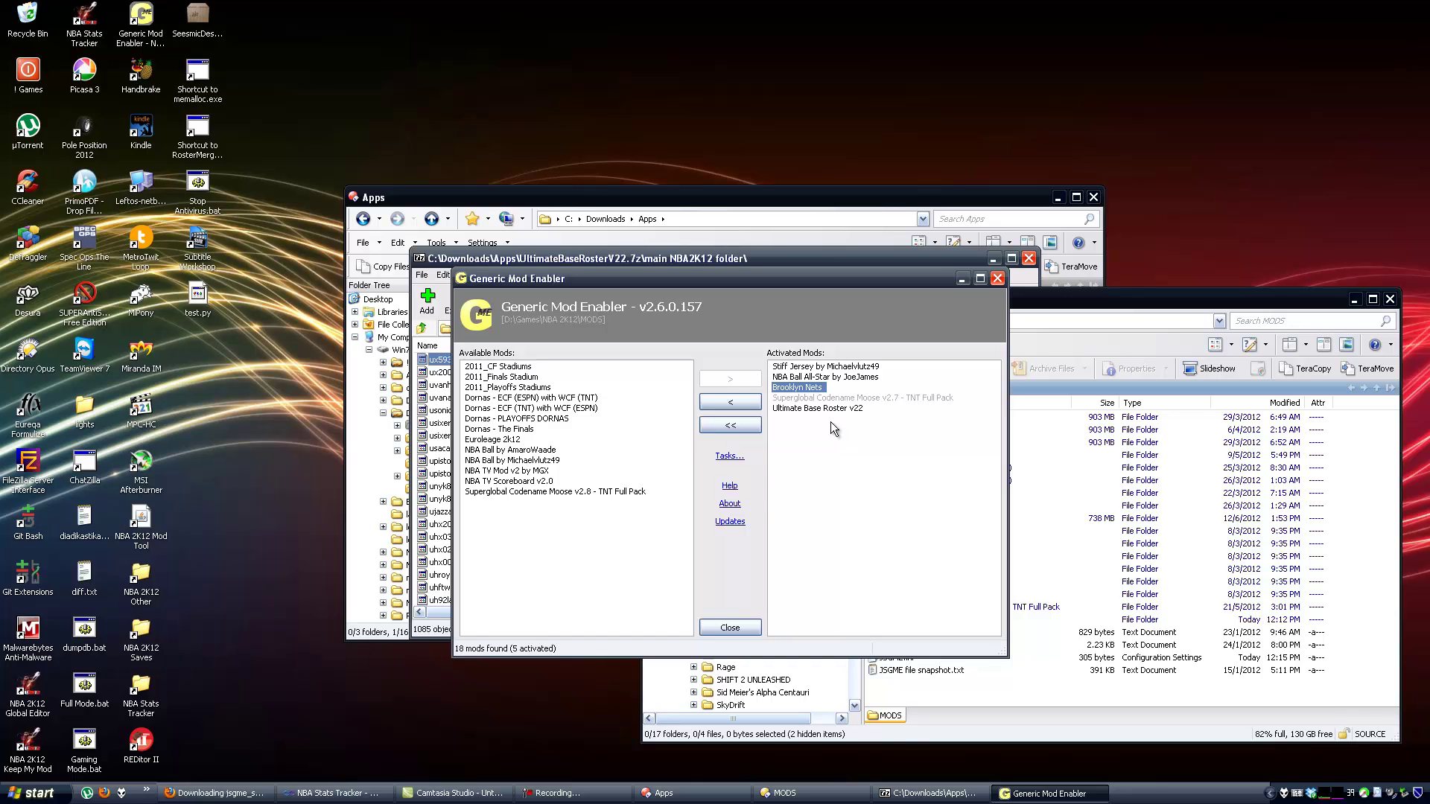
left_click(863, 367)
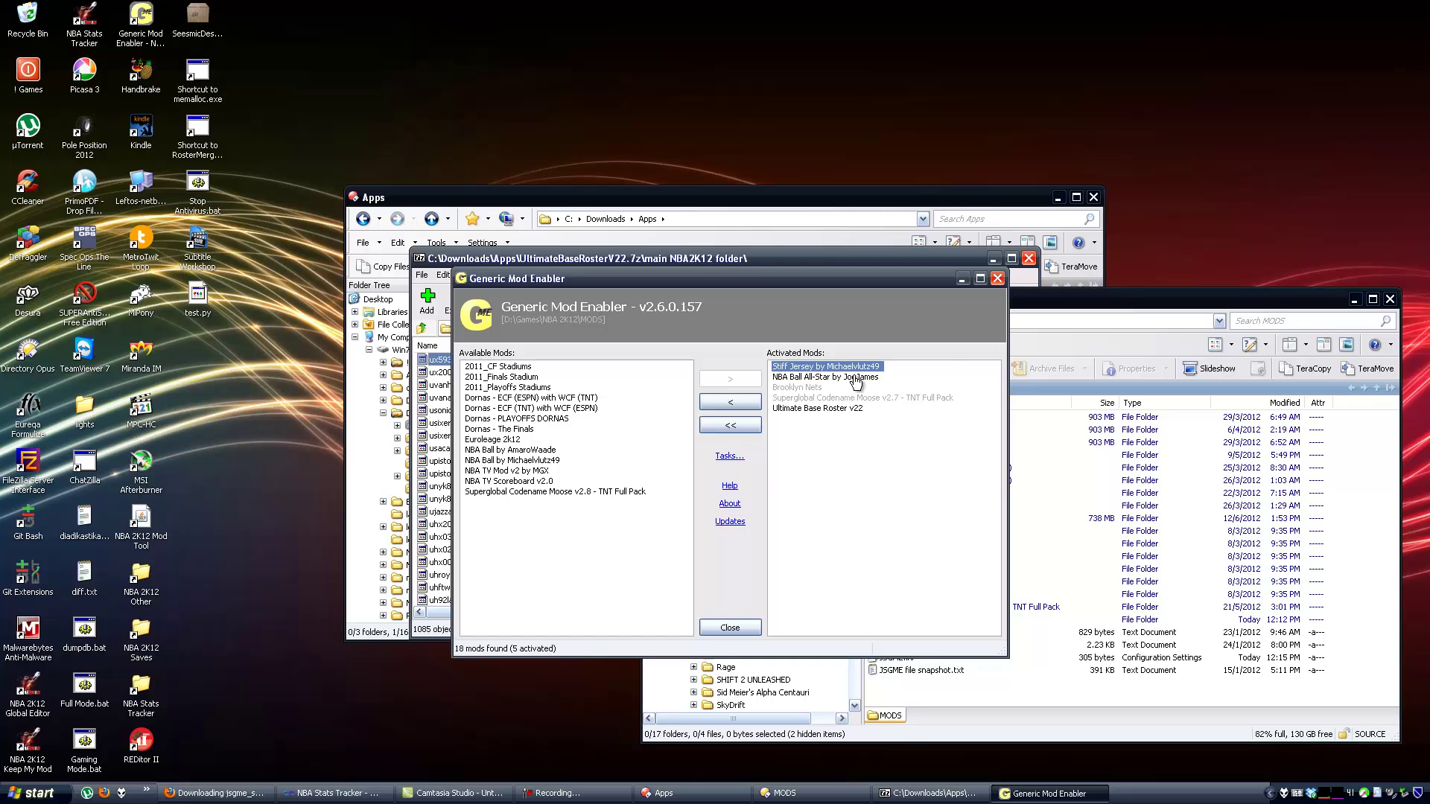
left_click(853, 378)
left_click(836, 410)
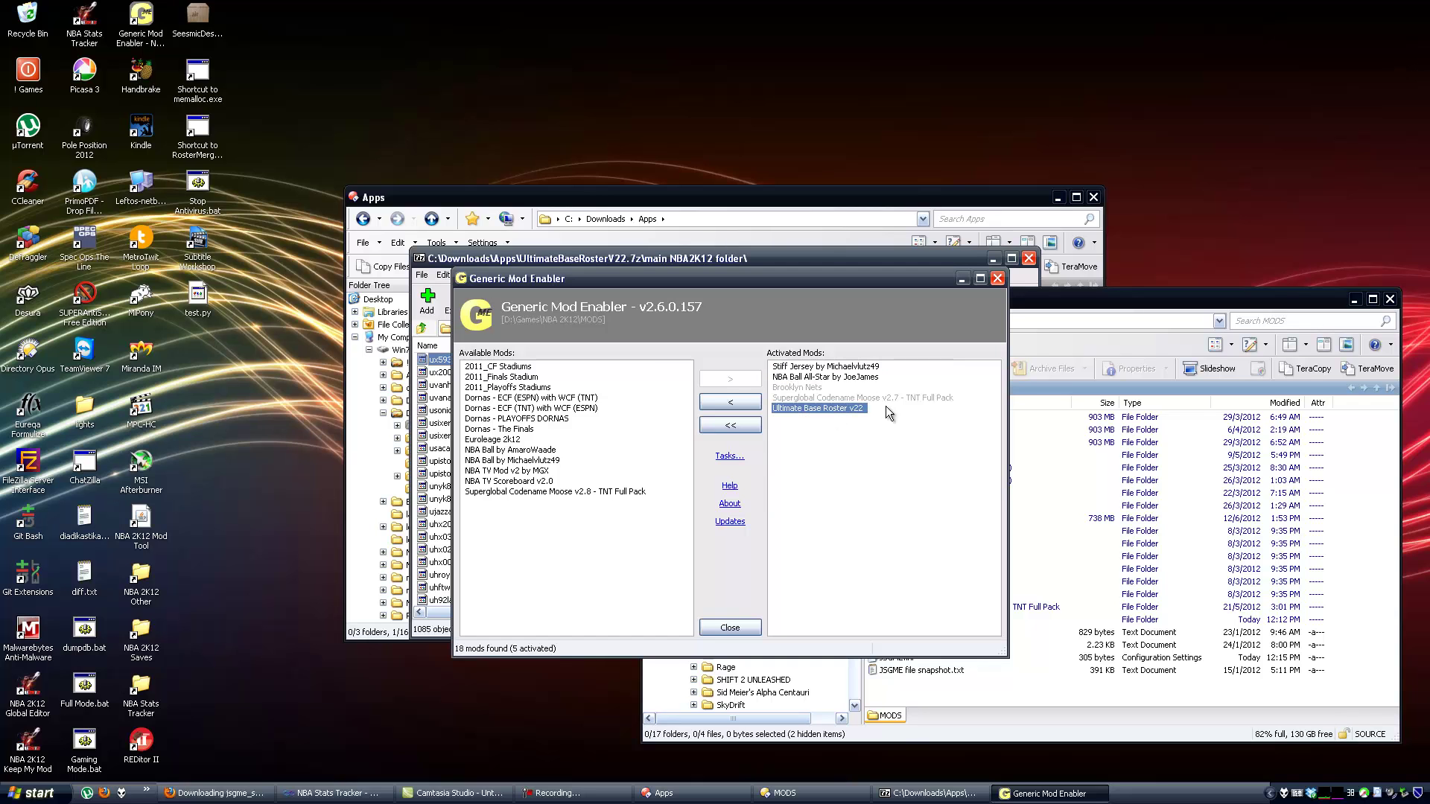
left_click(878, 399)
left_click(825, 389)
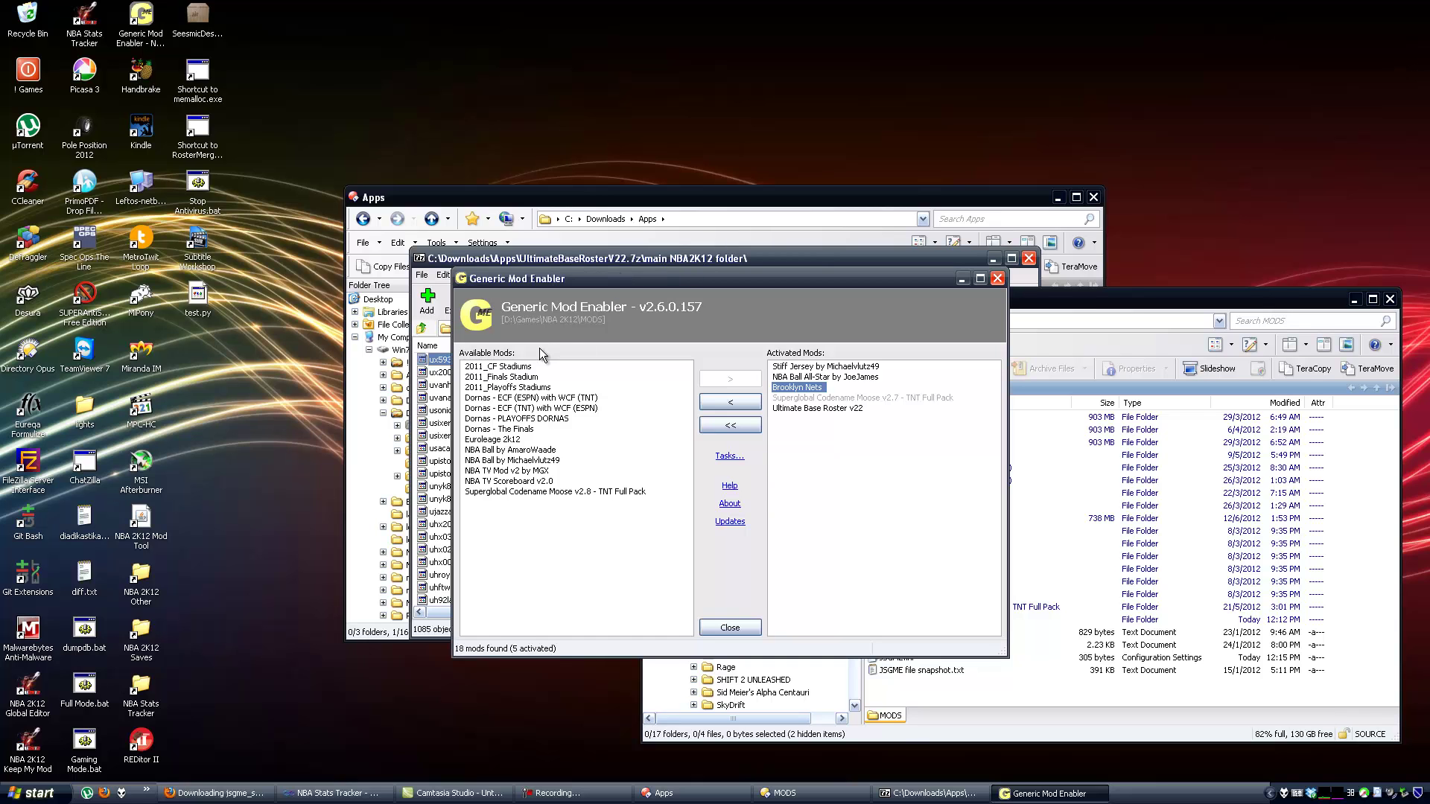
Step: Enable the "2011_Finals Stadium" mod, review its file conflict with another mod, and confirm enabling it anyway
left_click(516, 378)
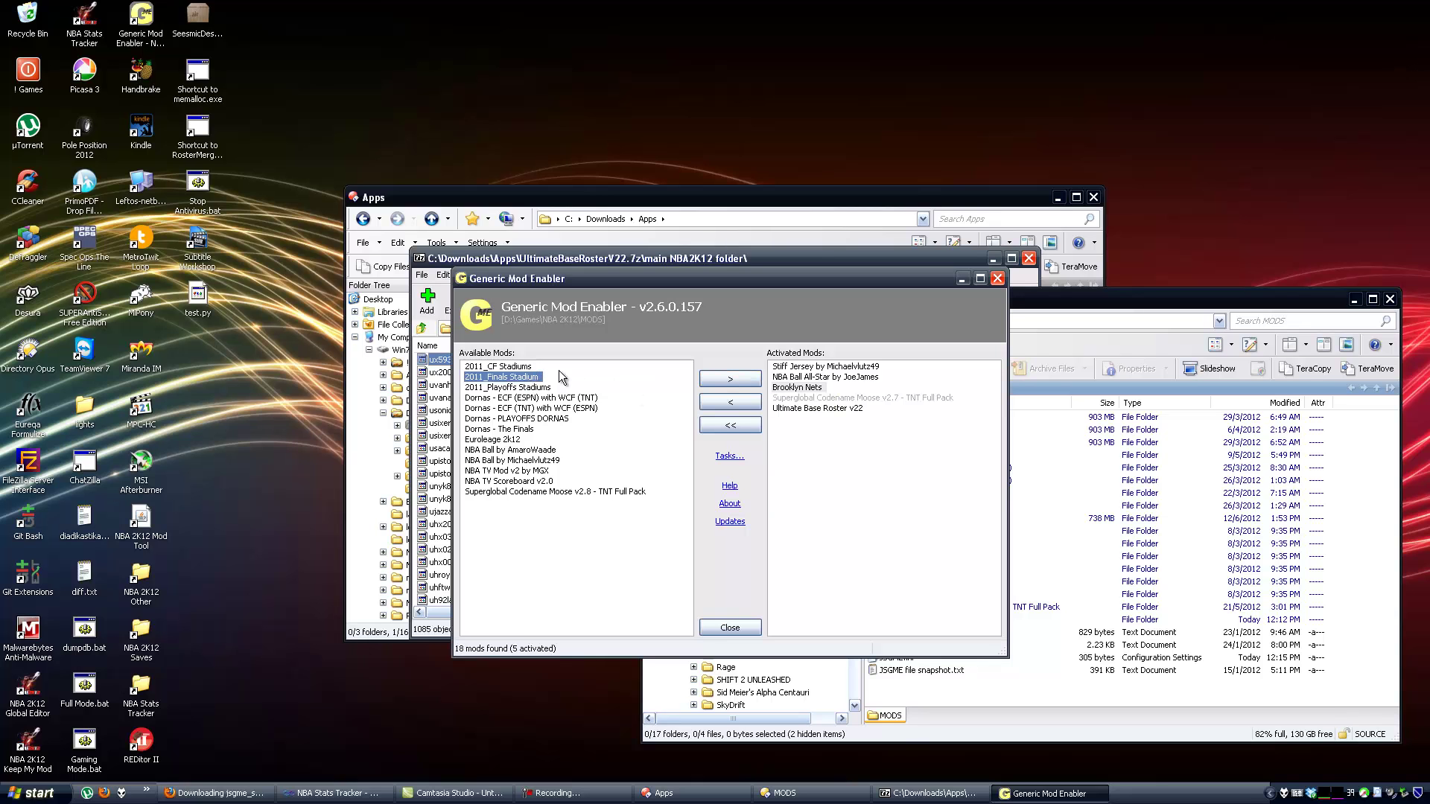
left_click(721, 377)
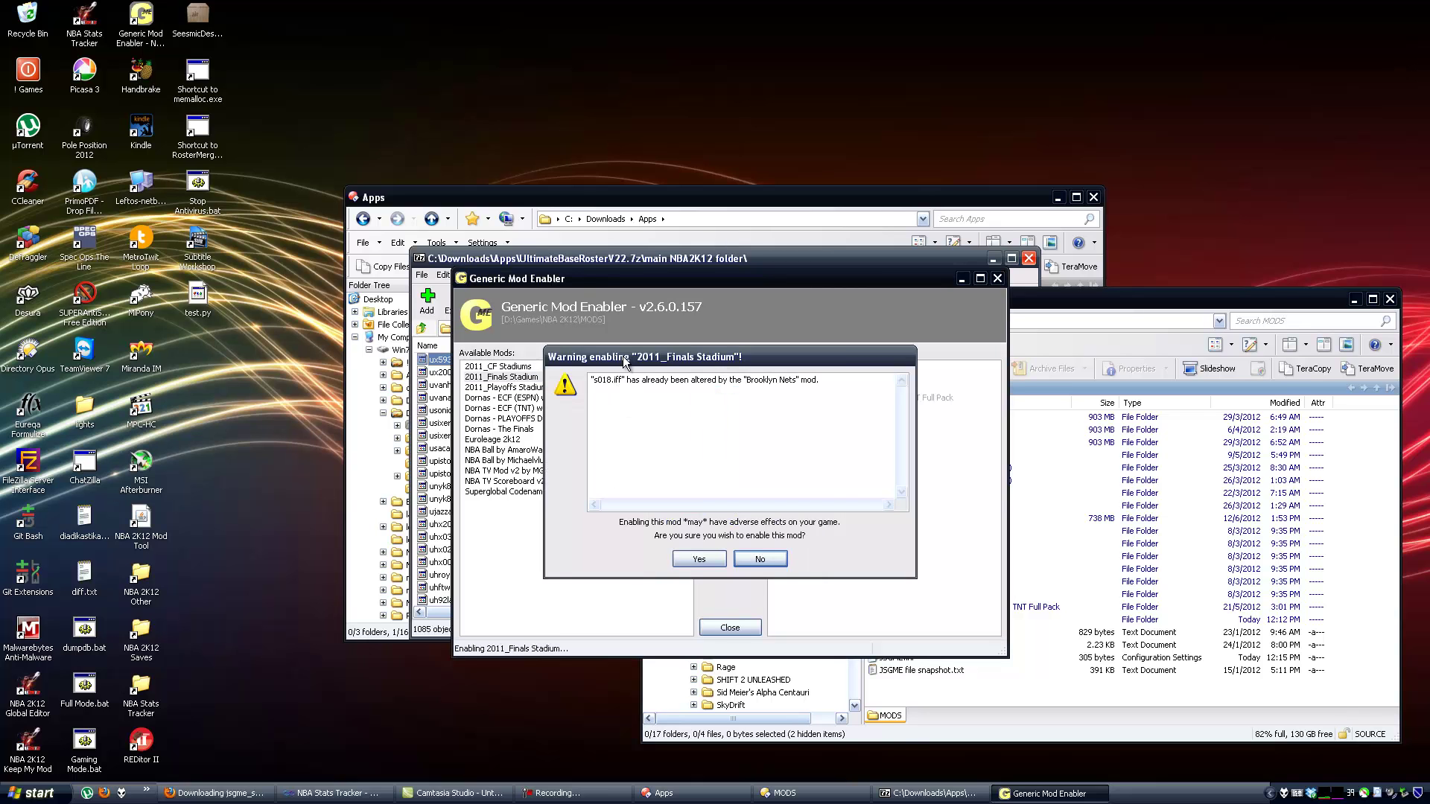
left_click_drag(625, 361, 618, 422)
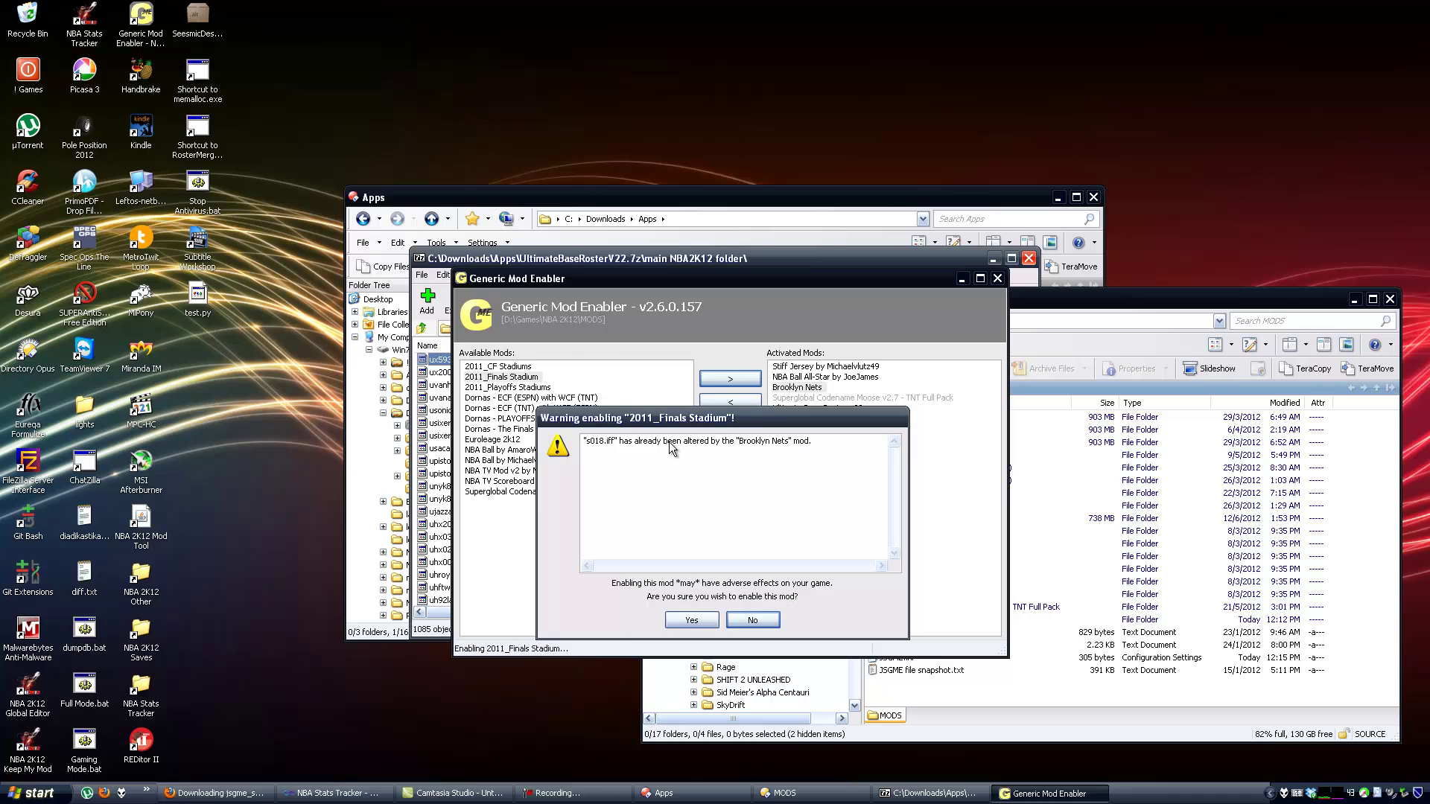
mouse_move(762, 419)
left_mouse_down()
mouse_move(768, 463)
mouse_move(778, 422)
mouse_move(805, 431)
mouse_move(780, 395)
mouse_move(758, 437)
left_mouse_up()
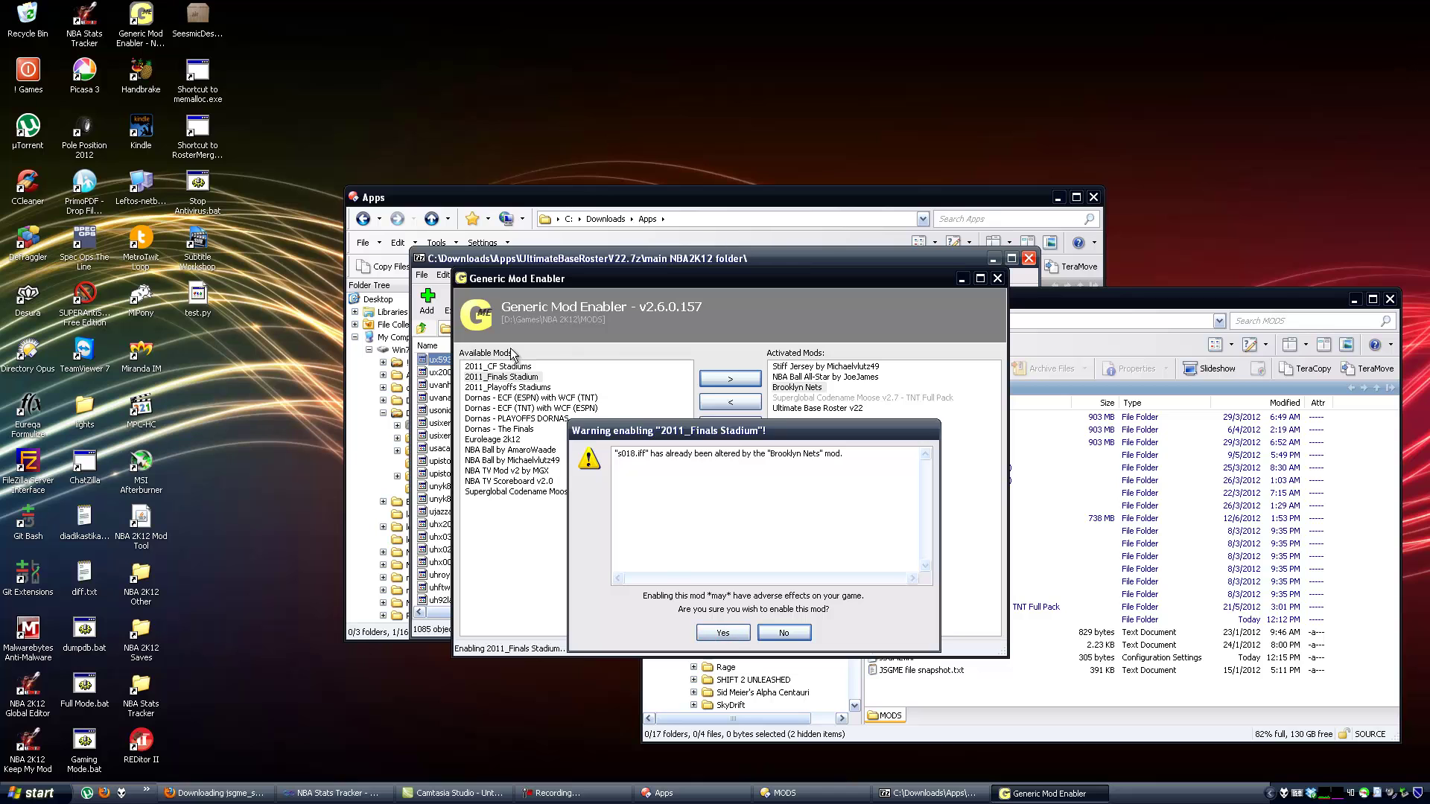
left_click(730, 636)
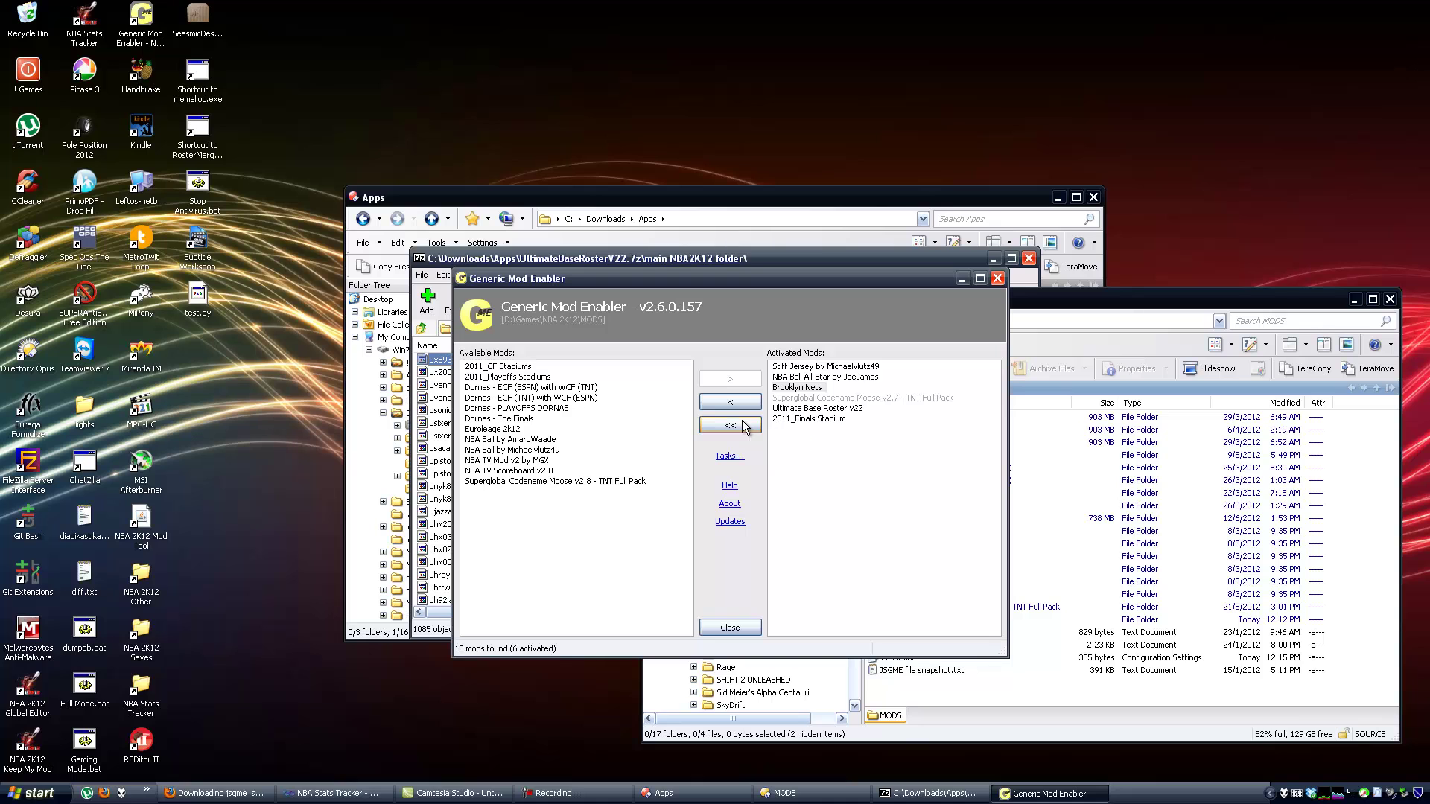
Step: Disable all activated mods at once and confirm
left_click(730, 425)
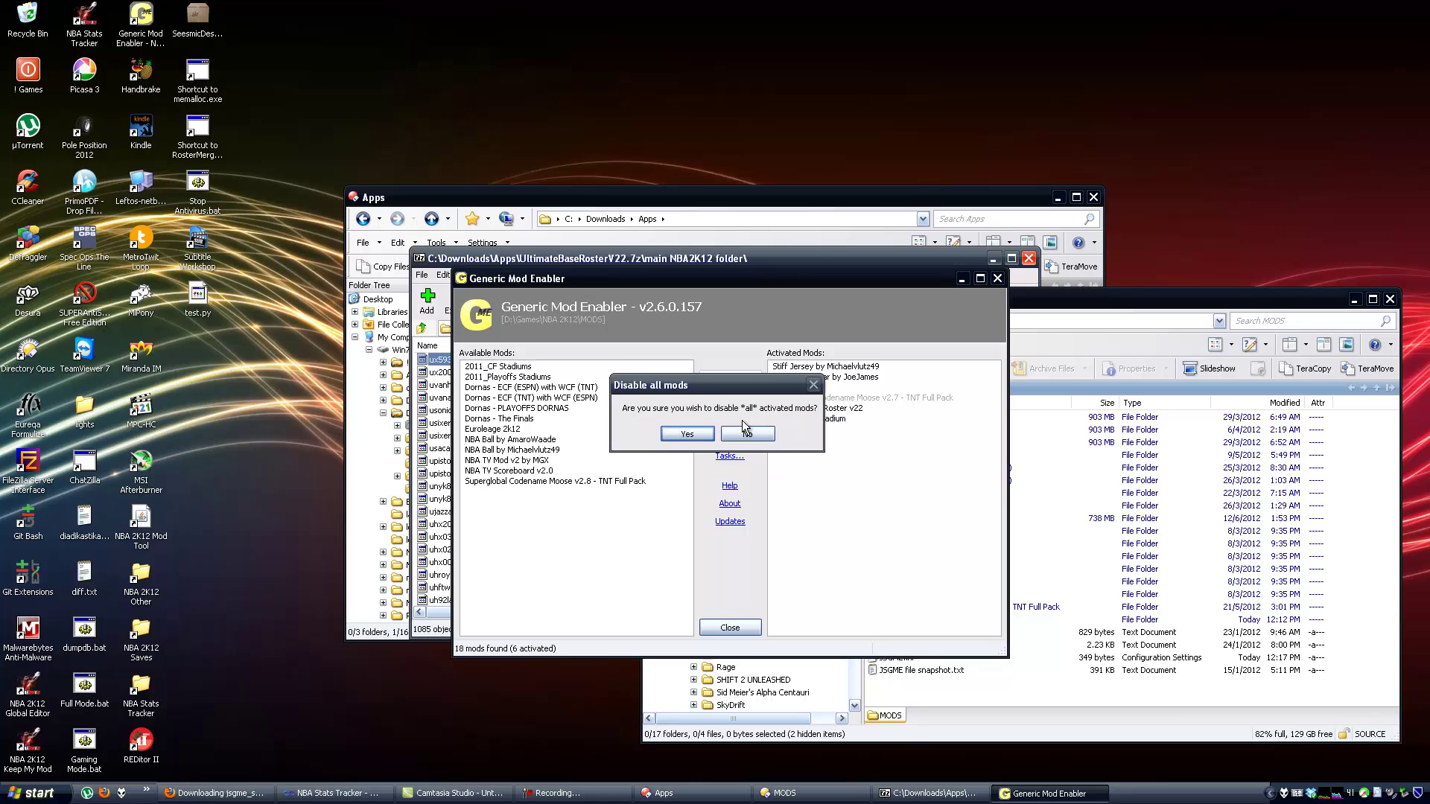
left_click(688, 432)
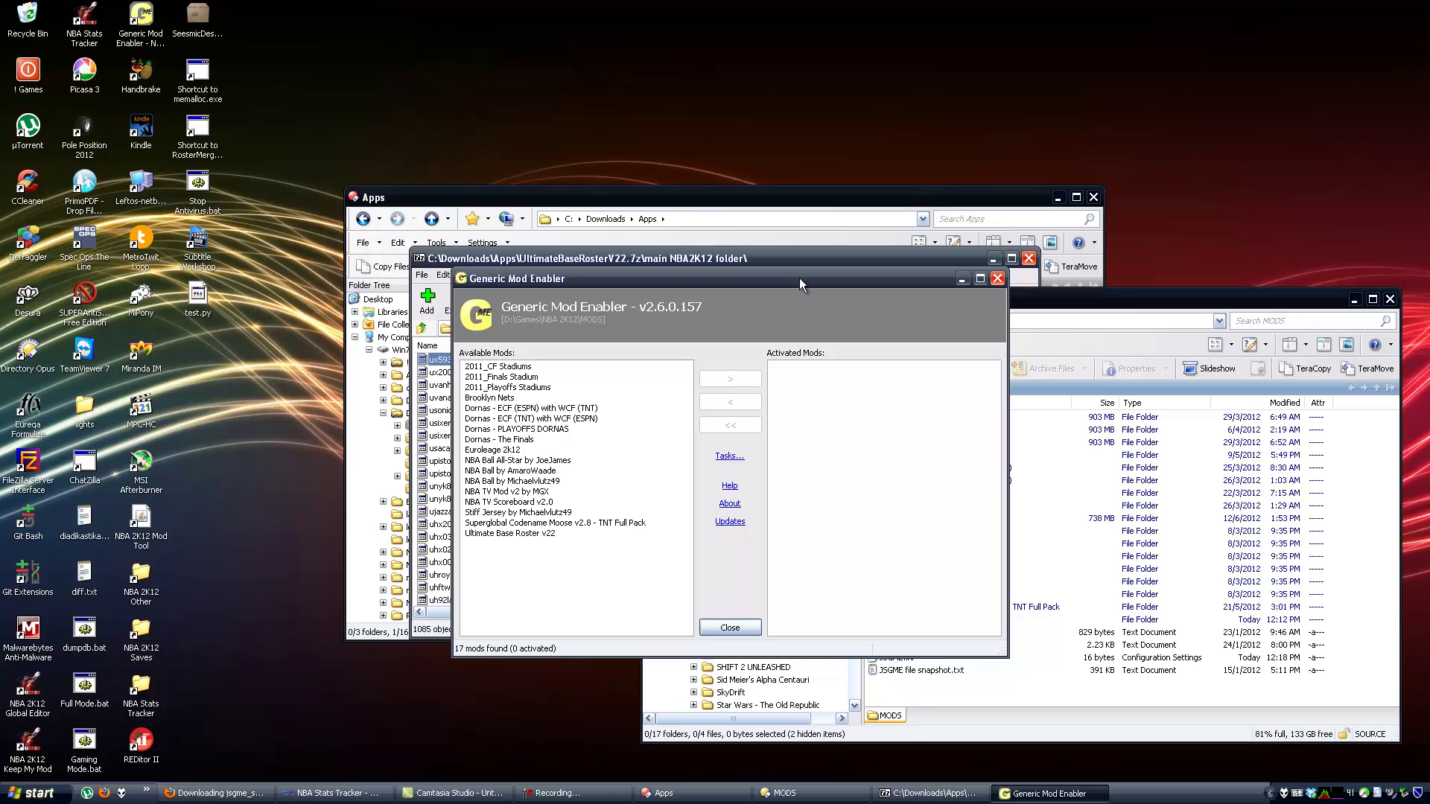
Step: Move the mod enabler window aside and enable the available "Euroleage 2k12" mod
left_click_drag(799, 278, 904, 343)
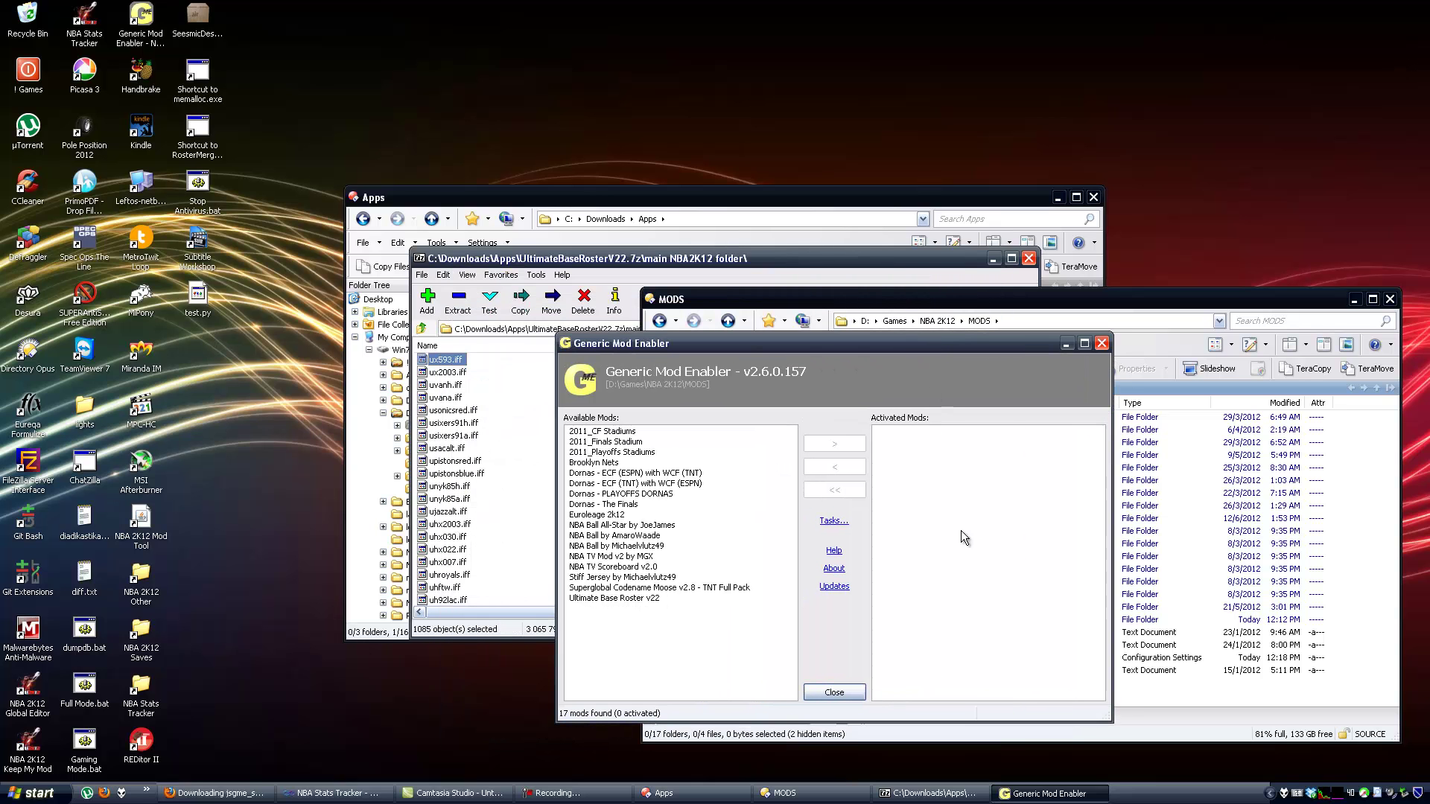
left_click(601, 514)
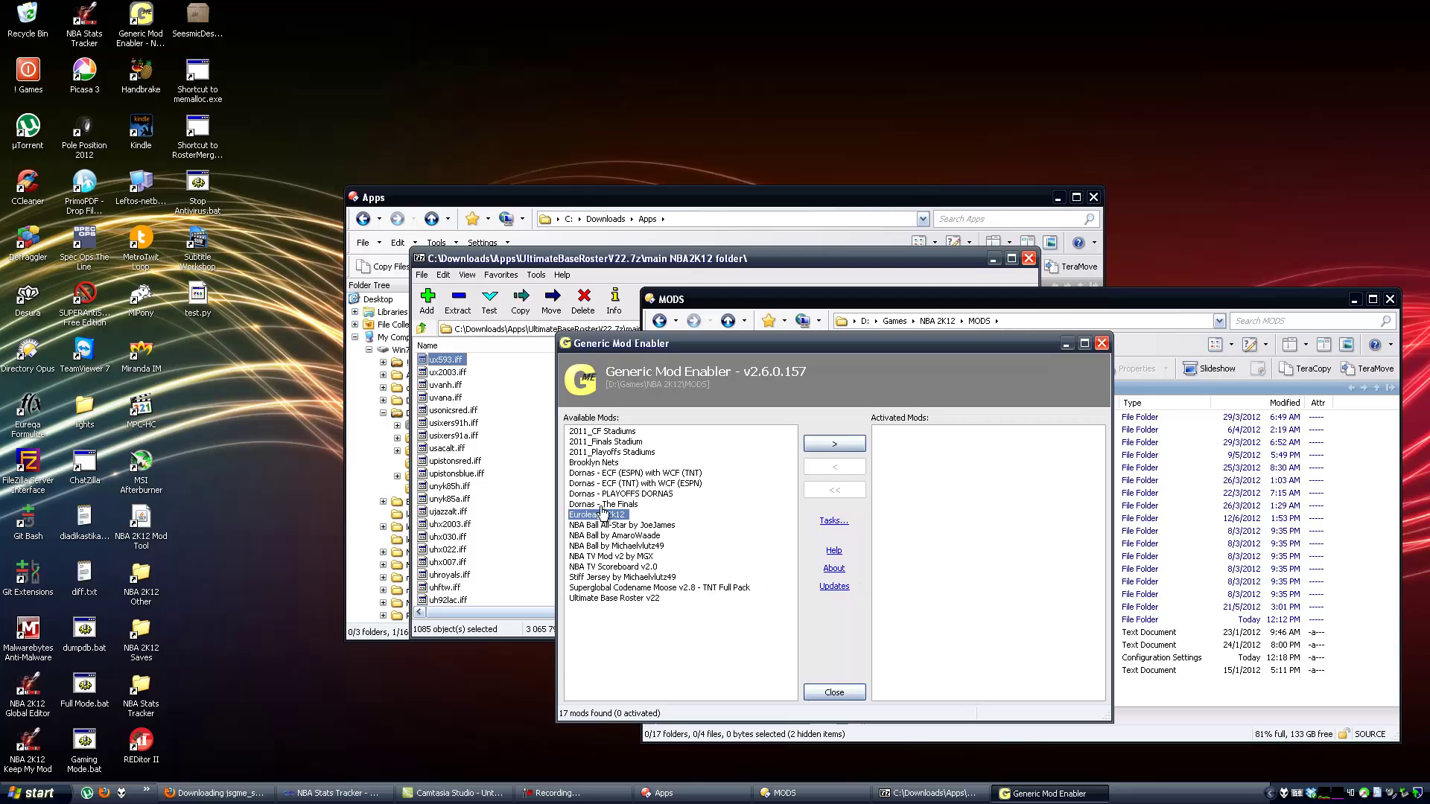
left_click(841, 443)
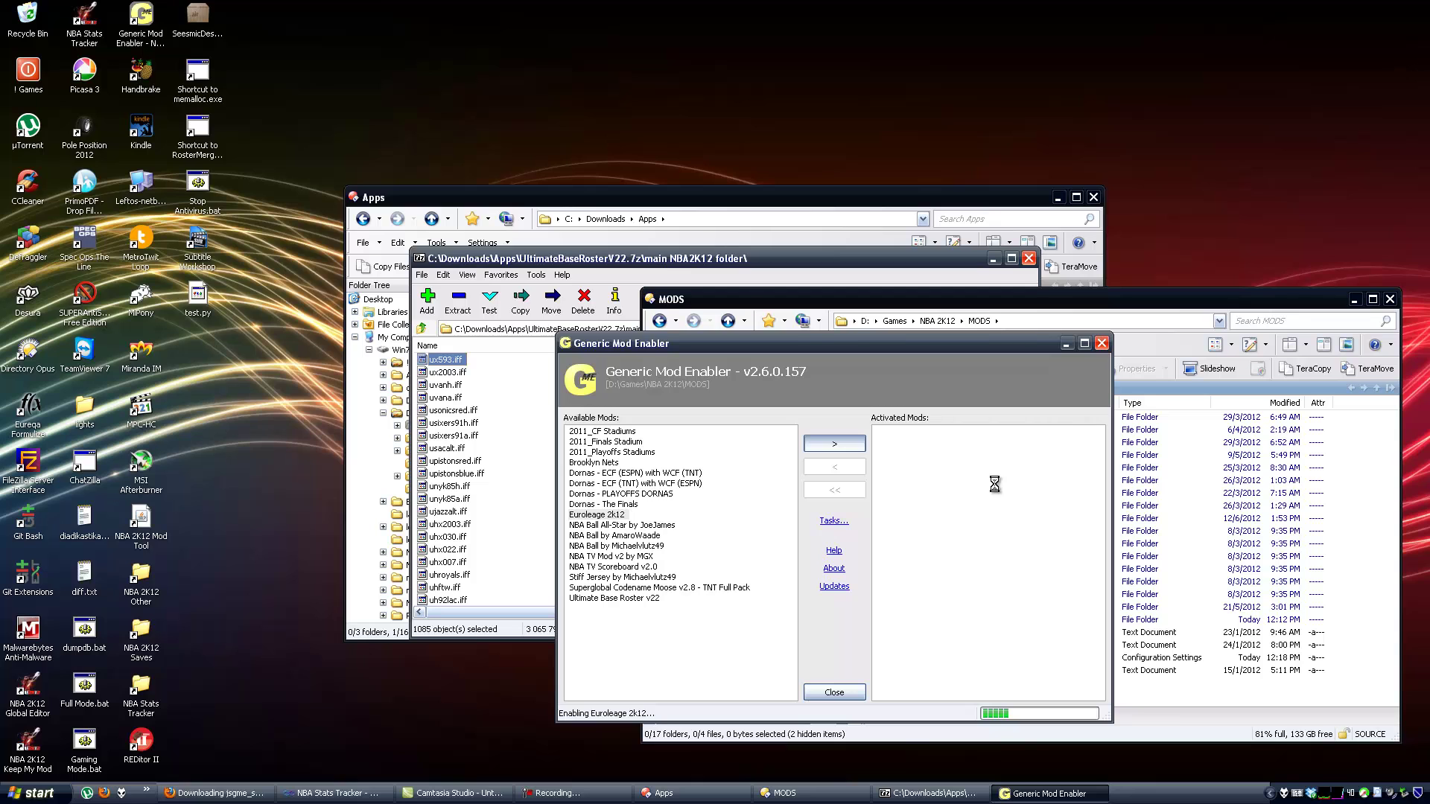